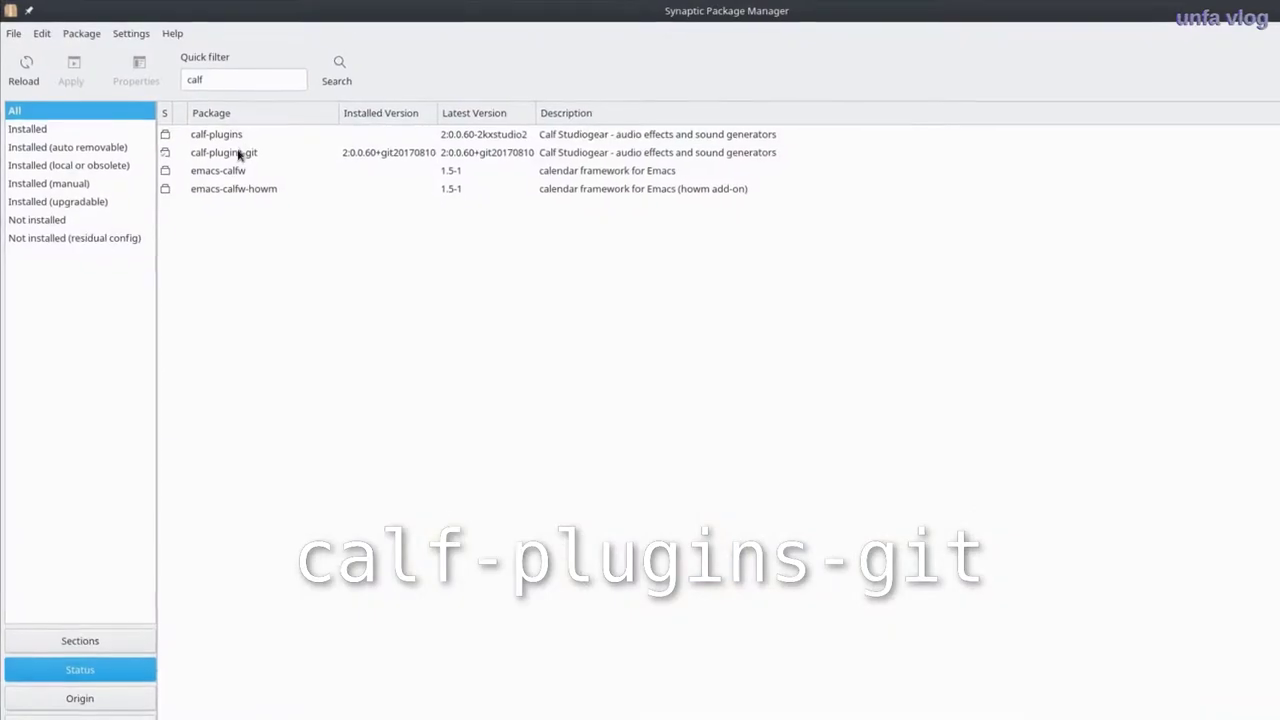
# Locate the calf-plugins-git package in the filtered package list
pyautogui.click(243, 155)
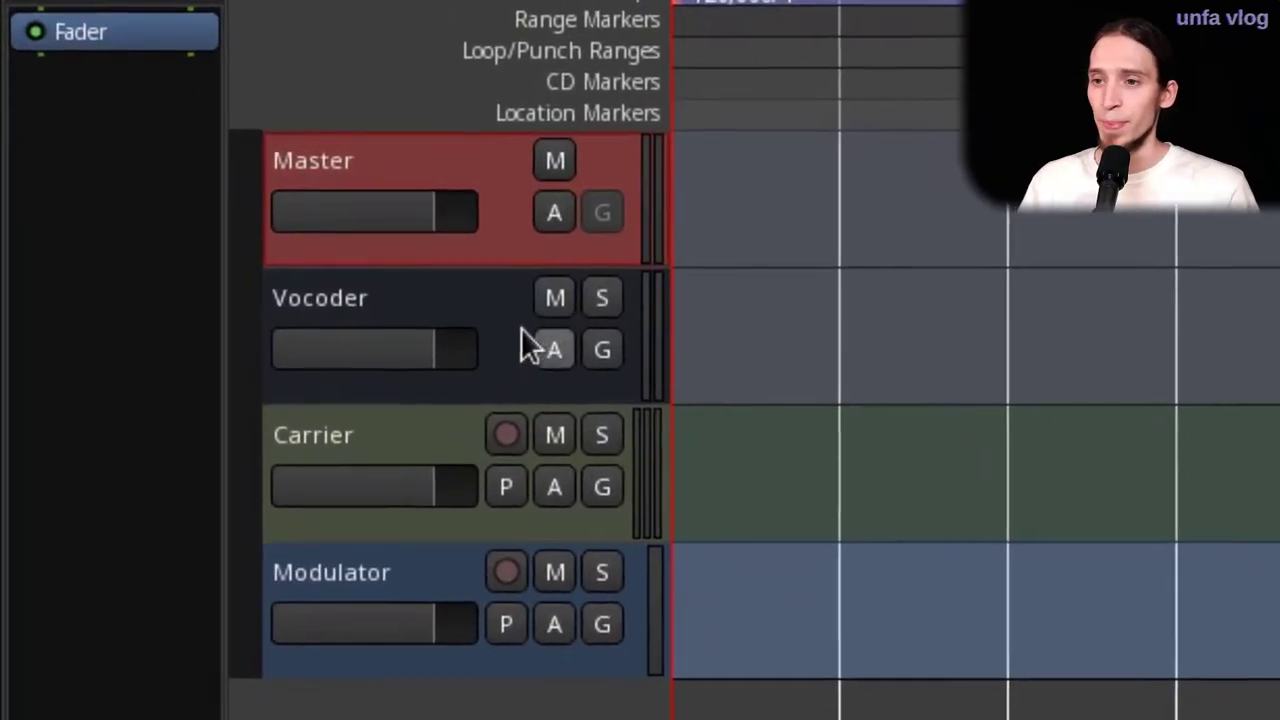
# Open the Plugin Manager for a new plugin on the Vocoder bus in Ardour
pyautogui.click(316, 258)
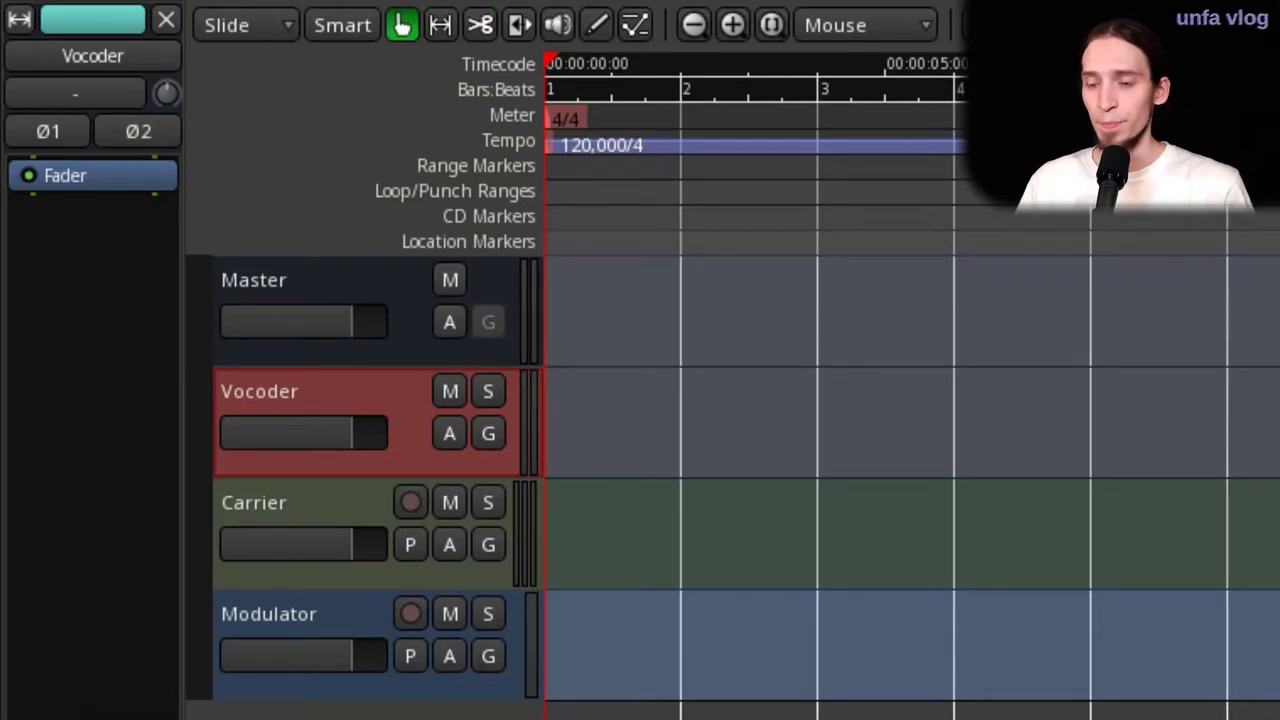
pyautogui.rightClick(102, 181)
pyautogui.moveTo(104, 192)
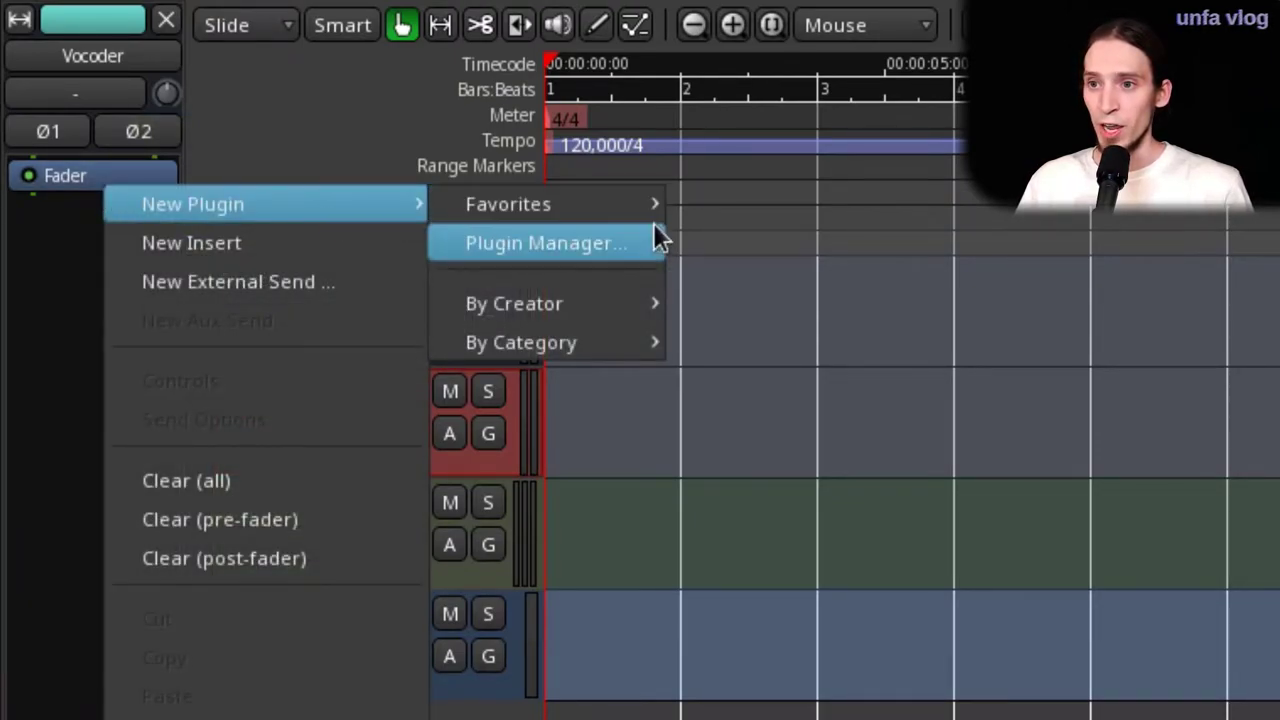
pyautogui.moveTo(645, 205)
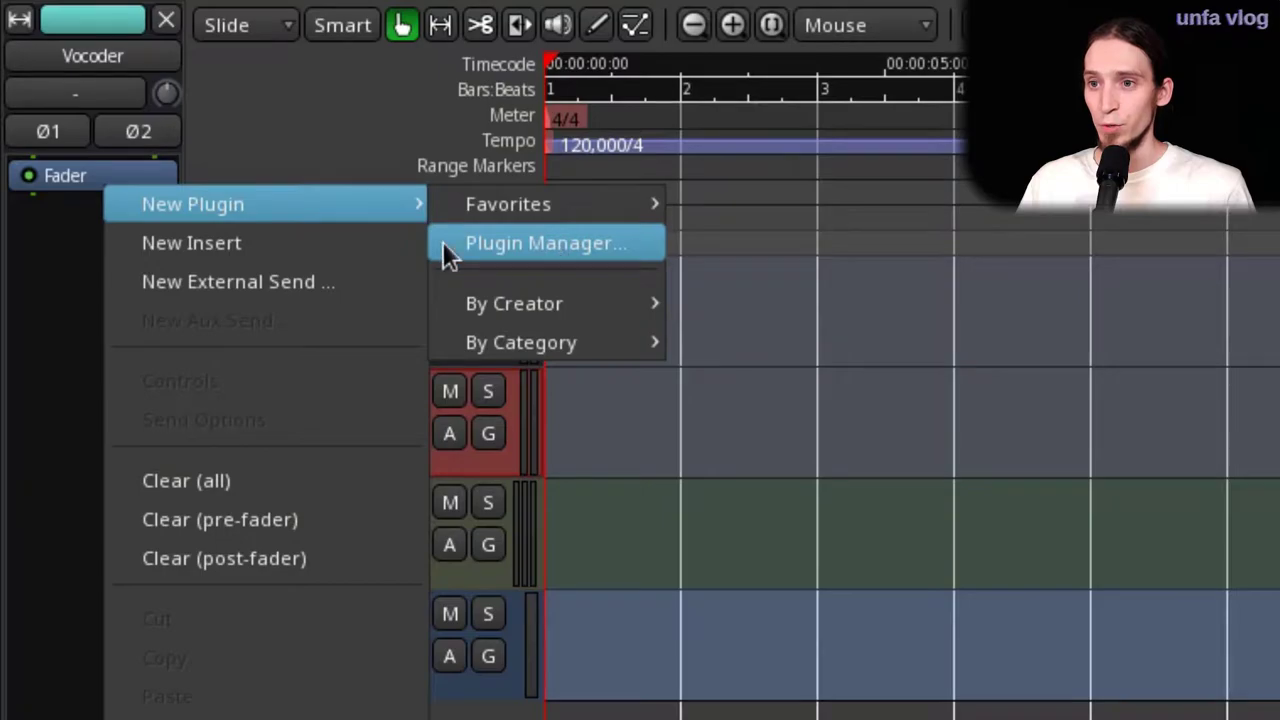
pyautogui.click(445, 243)
pyautogui.moveTo(260, 204)
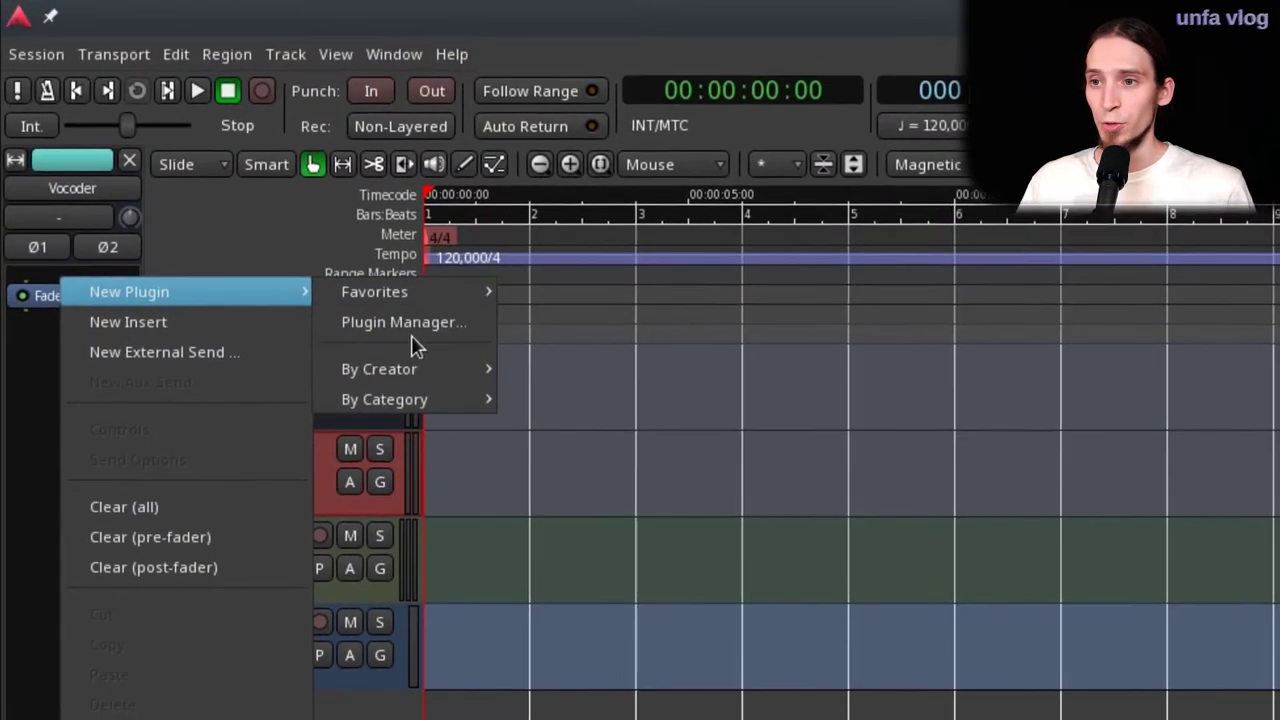
pyautogui.click(404, 330)
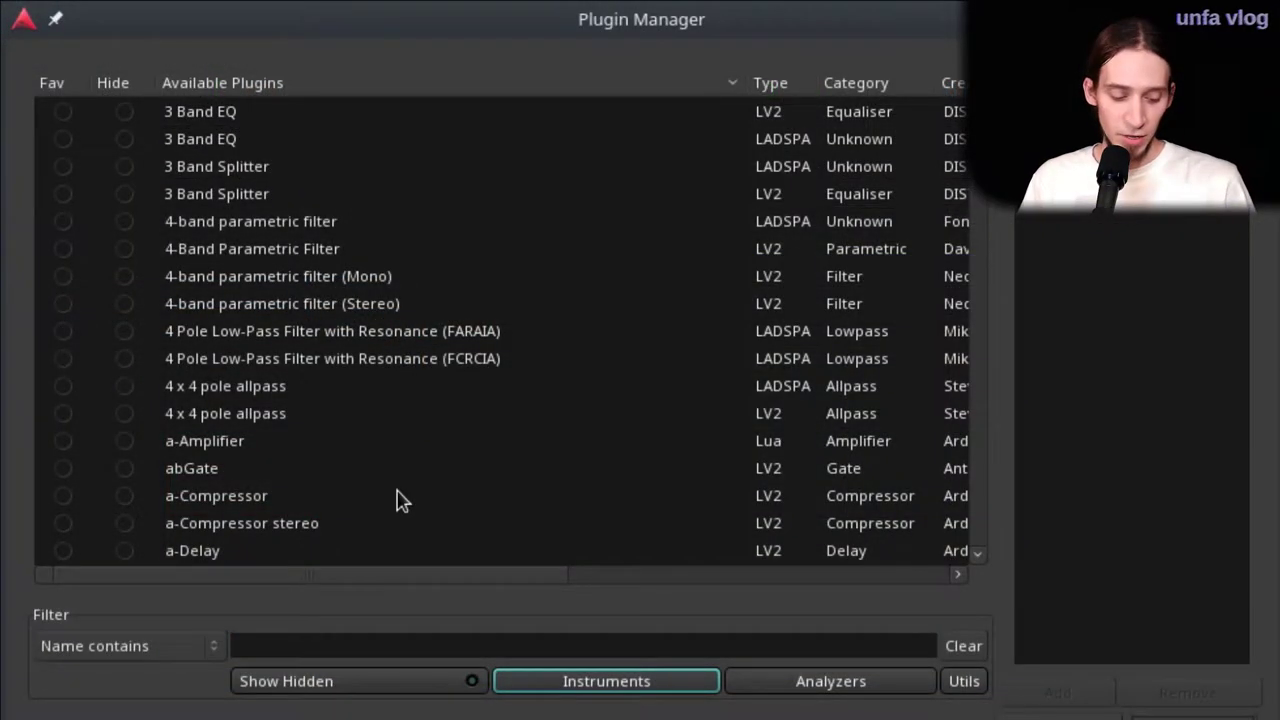
# Filter the available plugins by "calf vocode" and add Calf Vocoder to the Vocoder bus
pyautogui.write('calf voc')
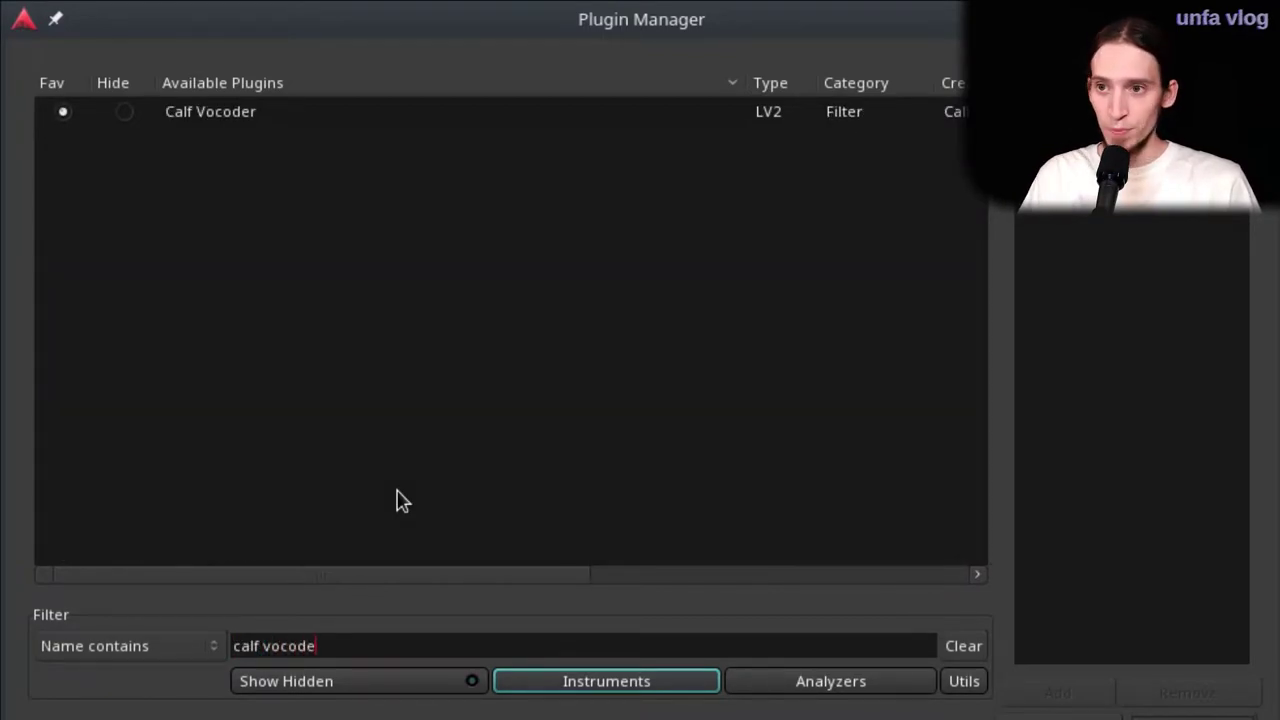
pyautogui.write('ode')
pyautogui.click(323, 113)
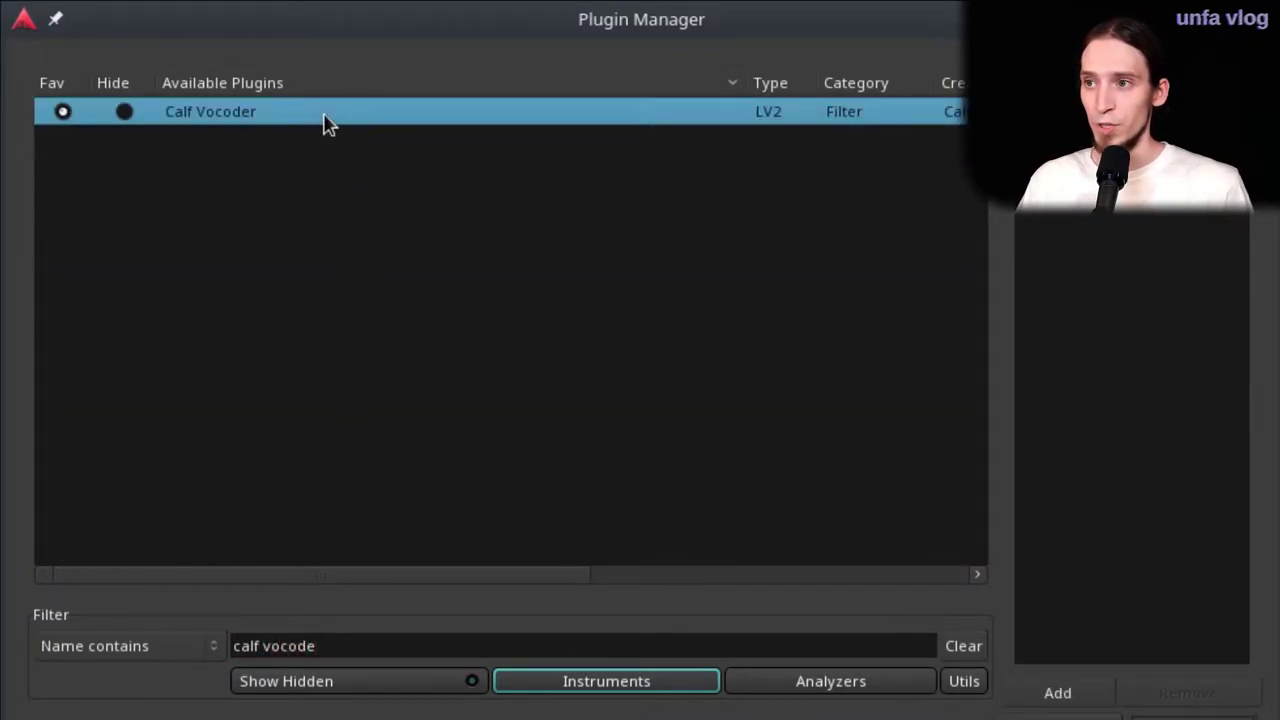
pyautogui.click(1005, 688)
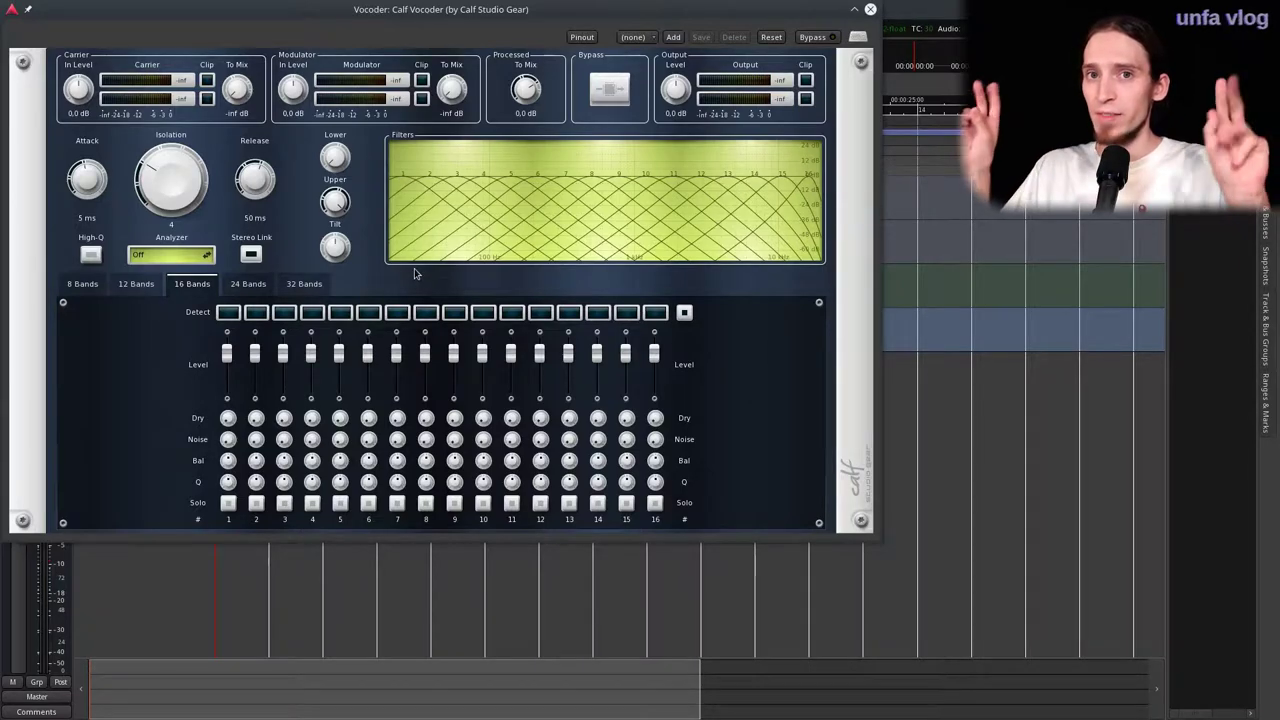
# Enable High-Q in the Calf Vocoder and raise its Isolation to 9
pyautogui.click(91, 256)
pyautogui.scroll(5, 181, 168)
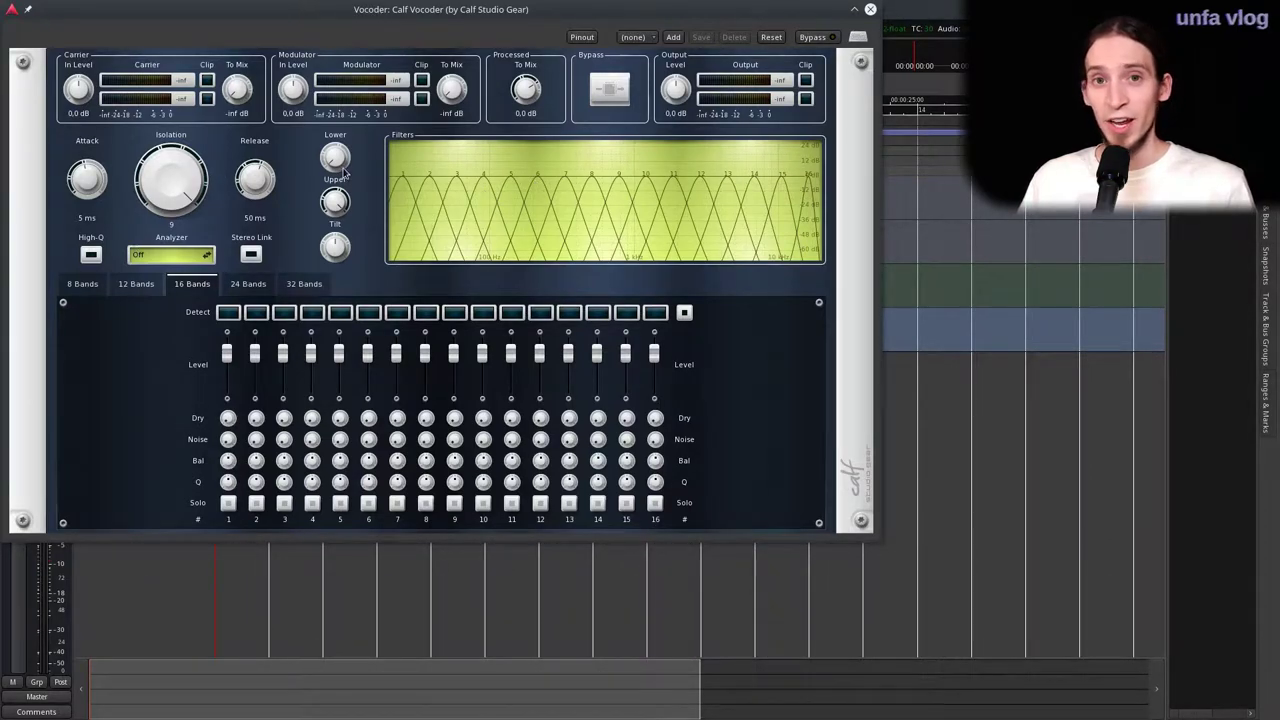
# Try out the Lower and Upper frequency limits of the vocoder's filter bands
pyautogui.scroll(3, 338, 158)
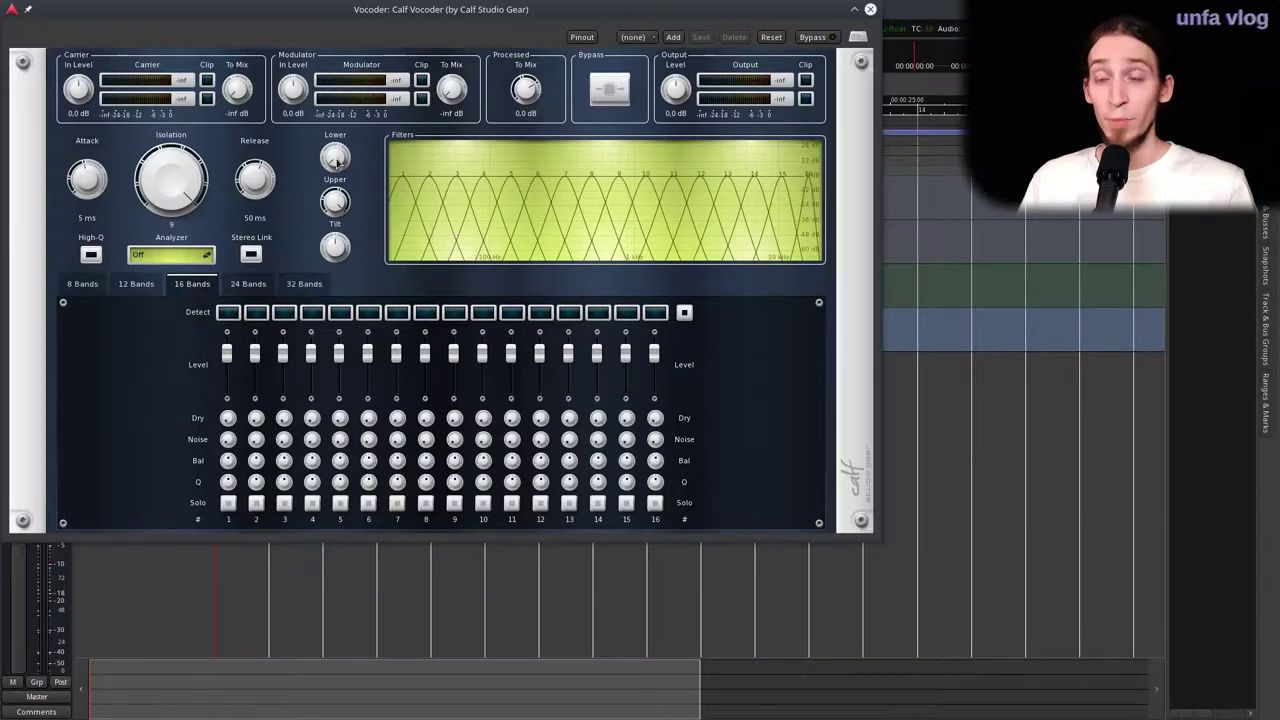
pyautogui.scroll(5, 336, 160)
pyautogui.scroll(-5, 340, 163)
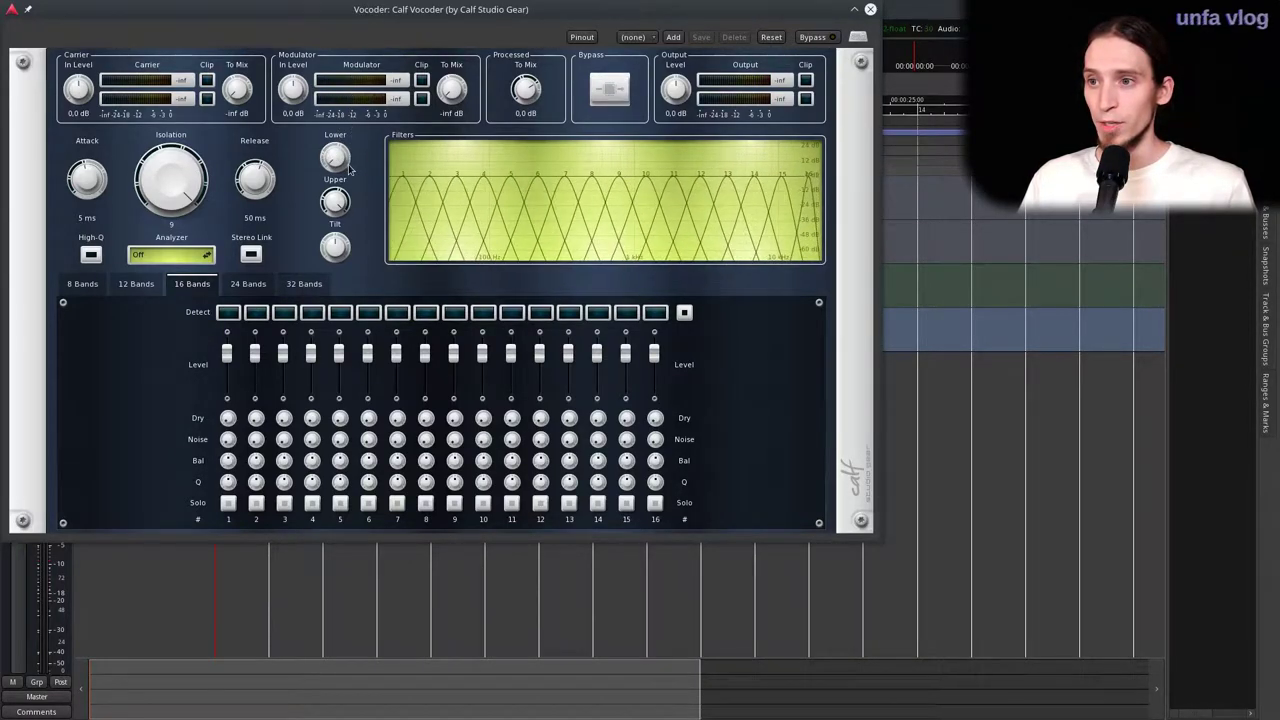
pyautogui.moveTo(338, 202)
pyautogui.mouseDown()
pyautogui.moveTo(337, 288)
pyautogui.moveTo(353, 186)
pyautogui.mouseUp()
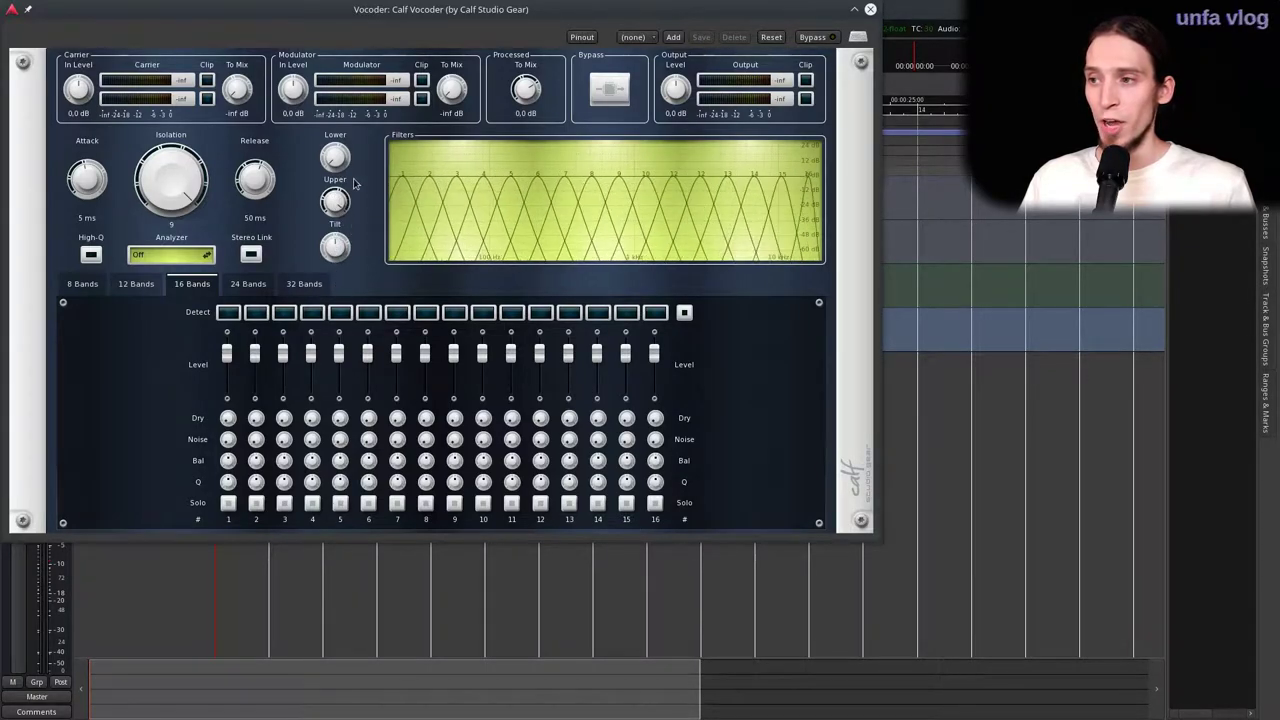
# Adjust the vocoder's Tilt so the filter bands crowd toward the low frequencies, and close the plugin window
pyautogui.moveTo(337, 240); pyautogui.dragTo(338, 147)
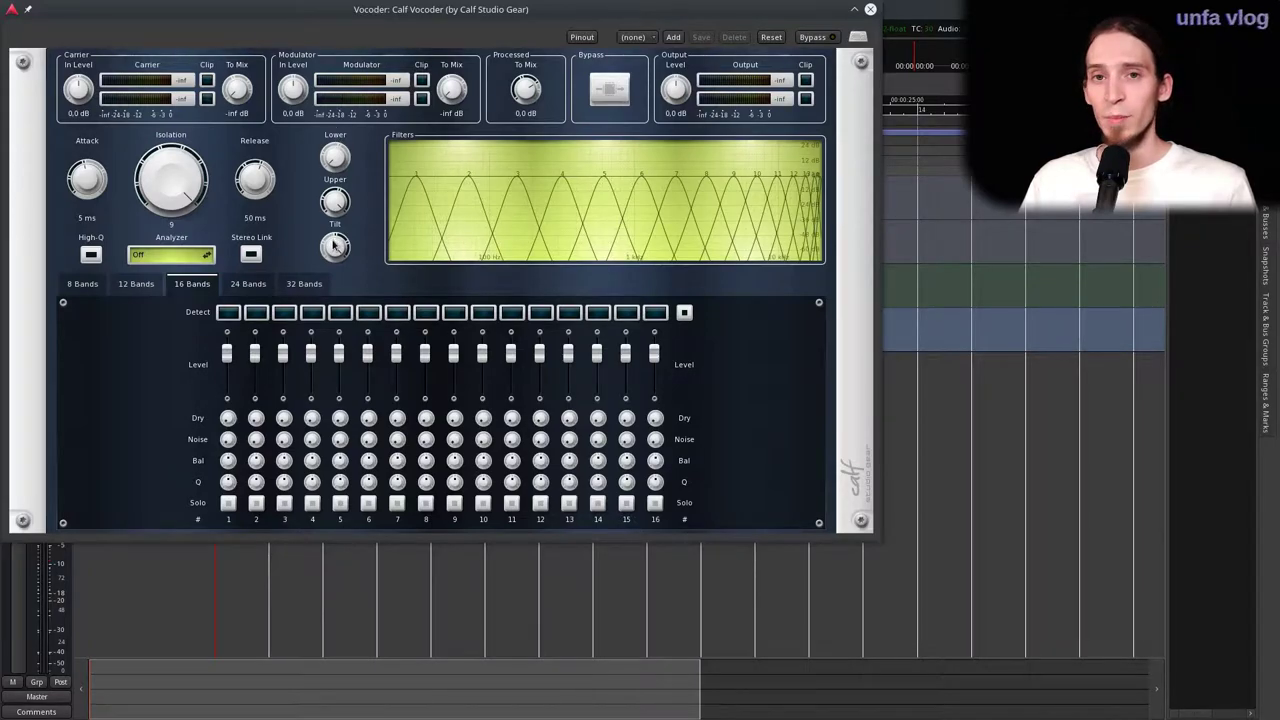
pyautogui.moveTo(336, 246); pyautogui.dragTo(325, 487)
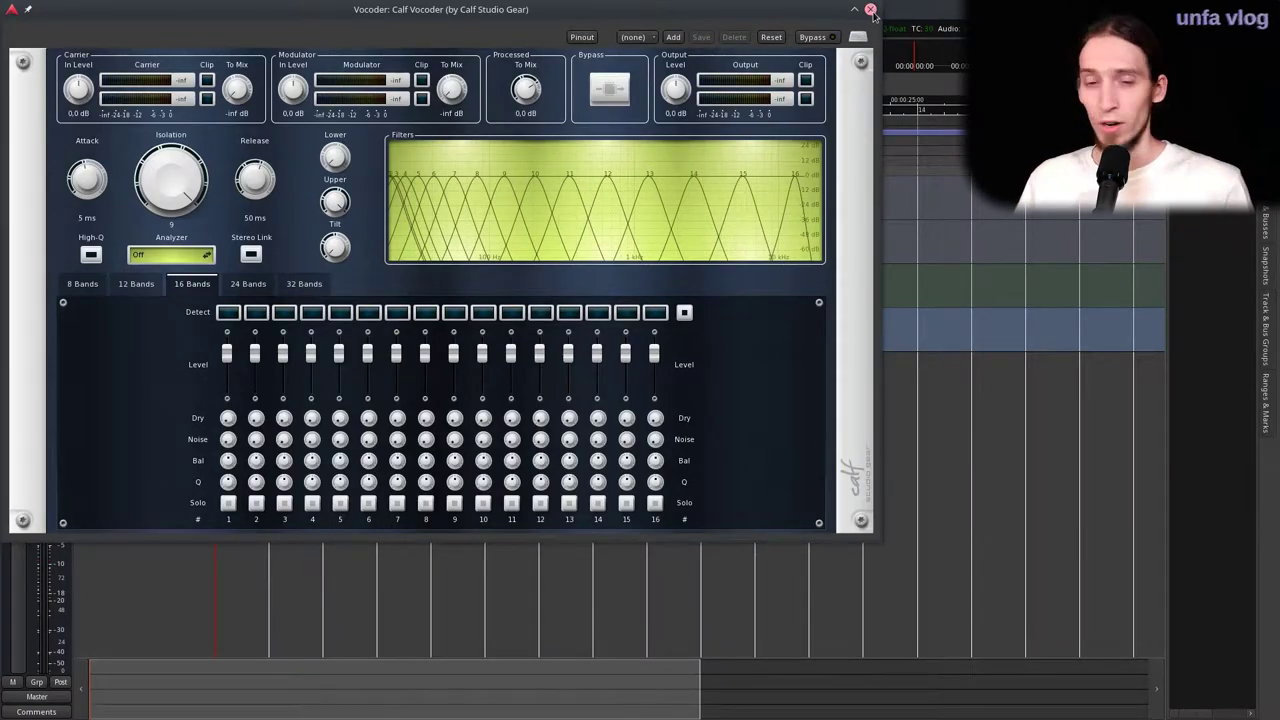
pyautogui.click(871, 11)
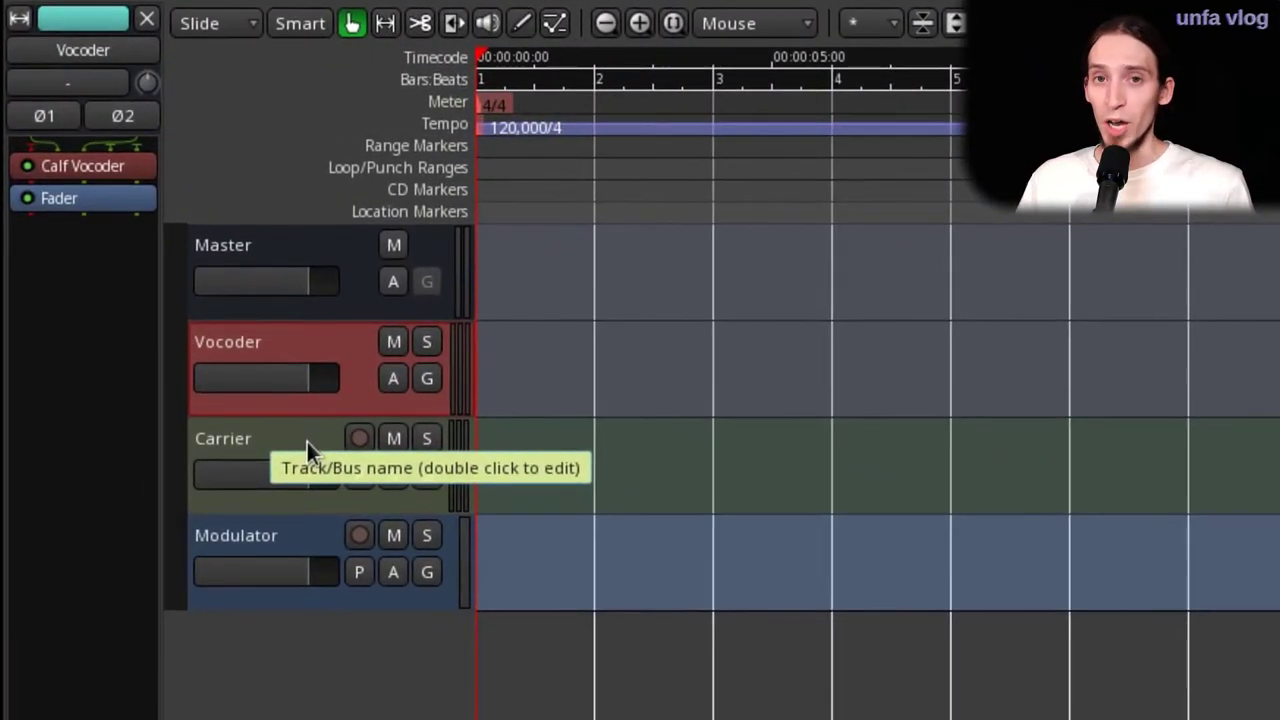
# Open the Helm synth on the Carrier track, turn Osc 2 fully down in the mixer, and close Helm
pyautogui.click(307, 441)
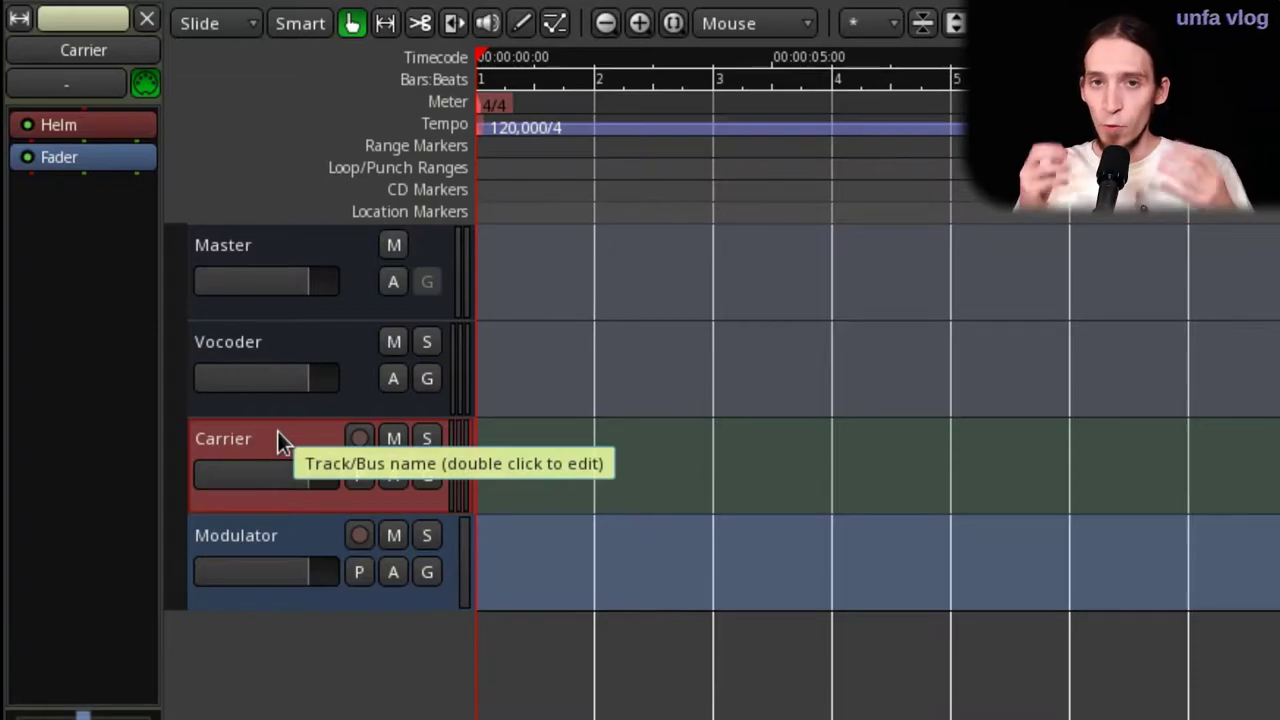
pyautogui.doubleClick(84, 124)
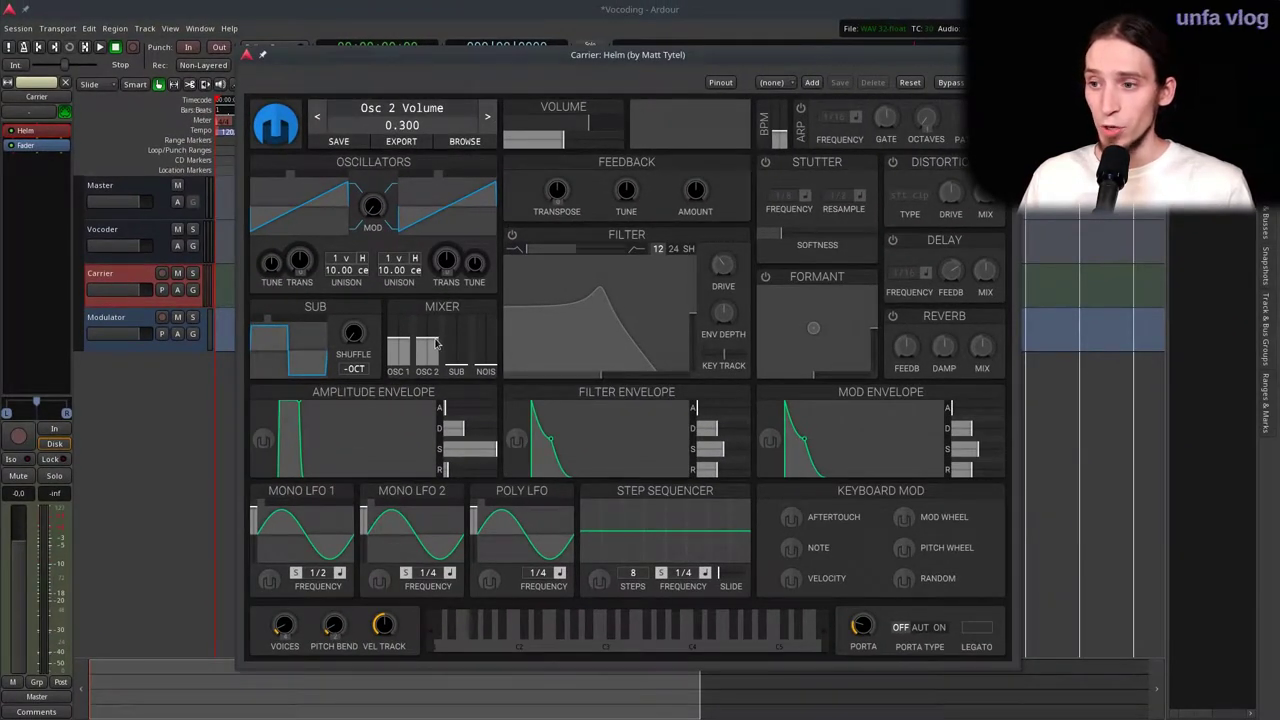
pyautogui.moveTo(435, 344); pyautogui.dragTo(432, 380)
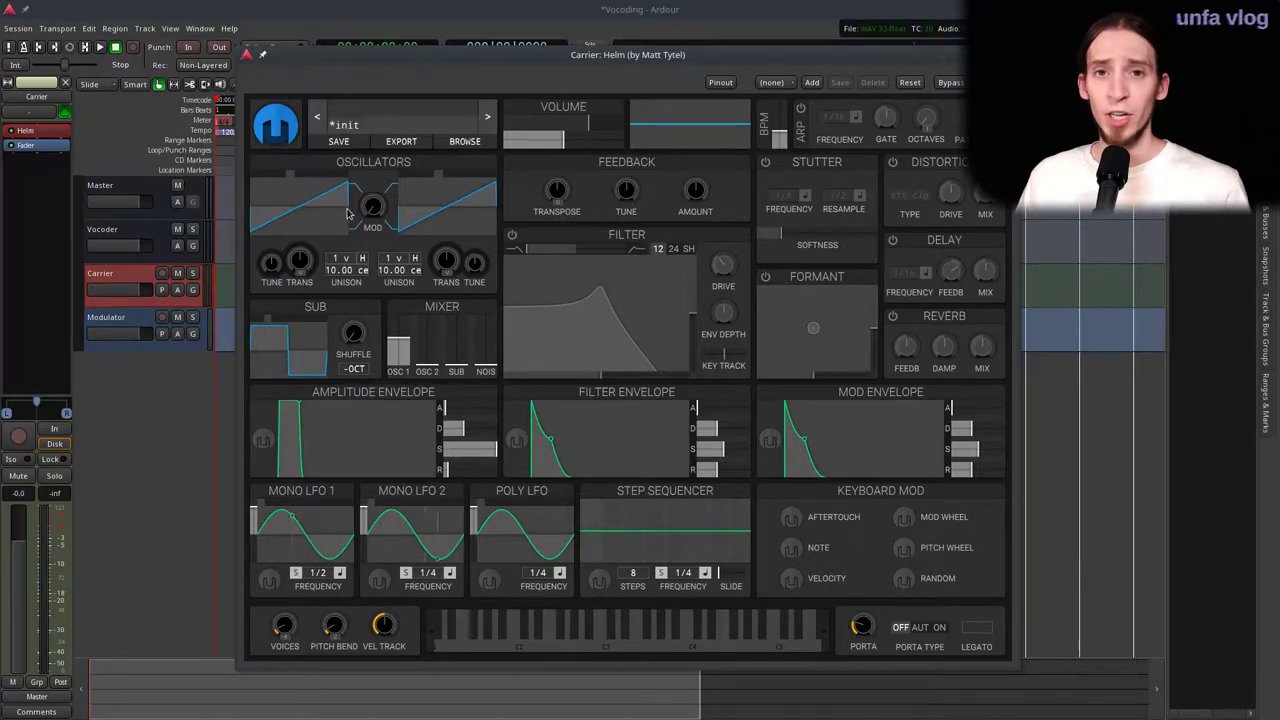
pyautogui.click(1012, 54)
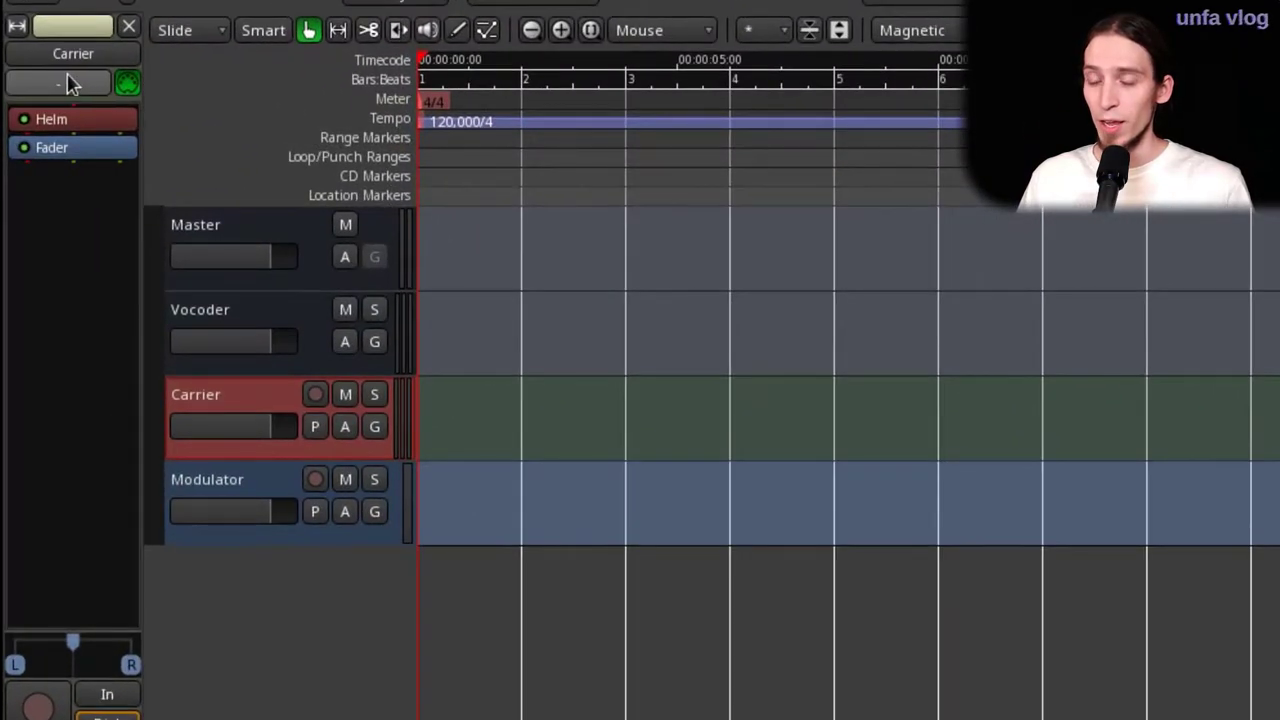
# Connect the Carrier track's input to system:midi_capture_2 and arm the track for recording
pyautogui.click(40, 112)
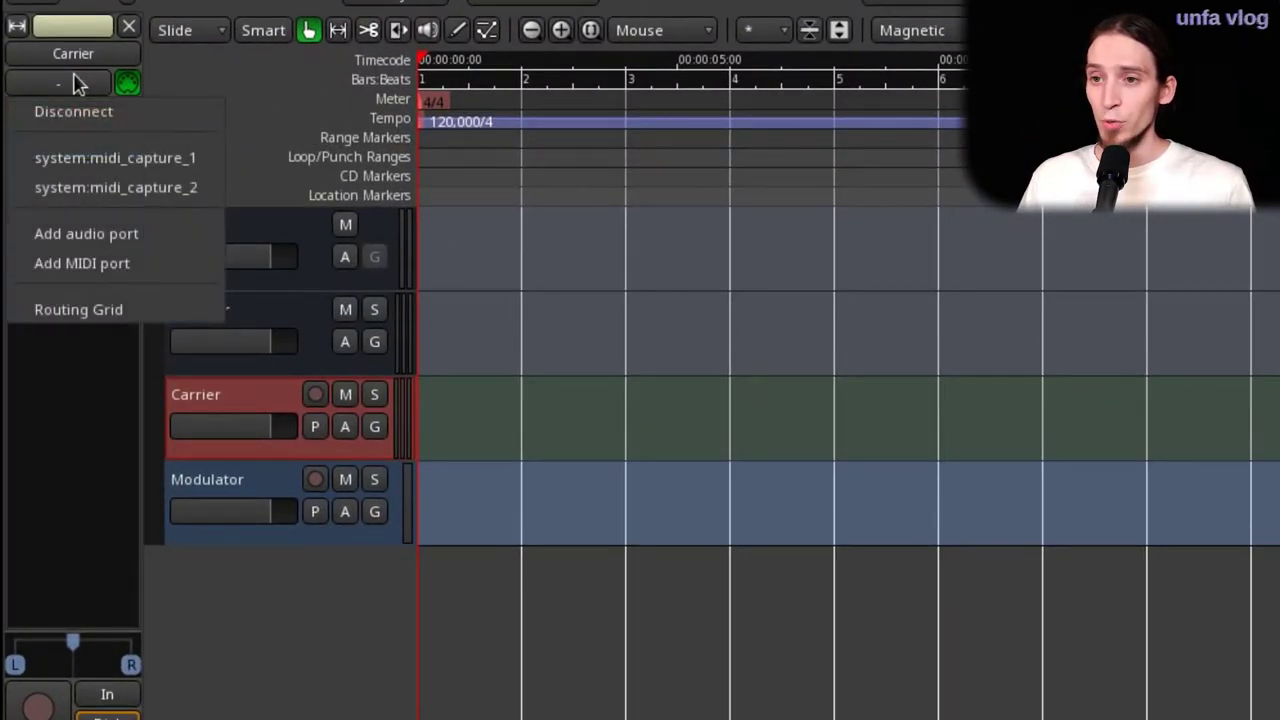
pyautogui.click(94, 189)
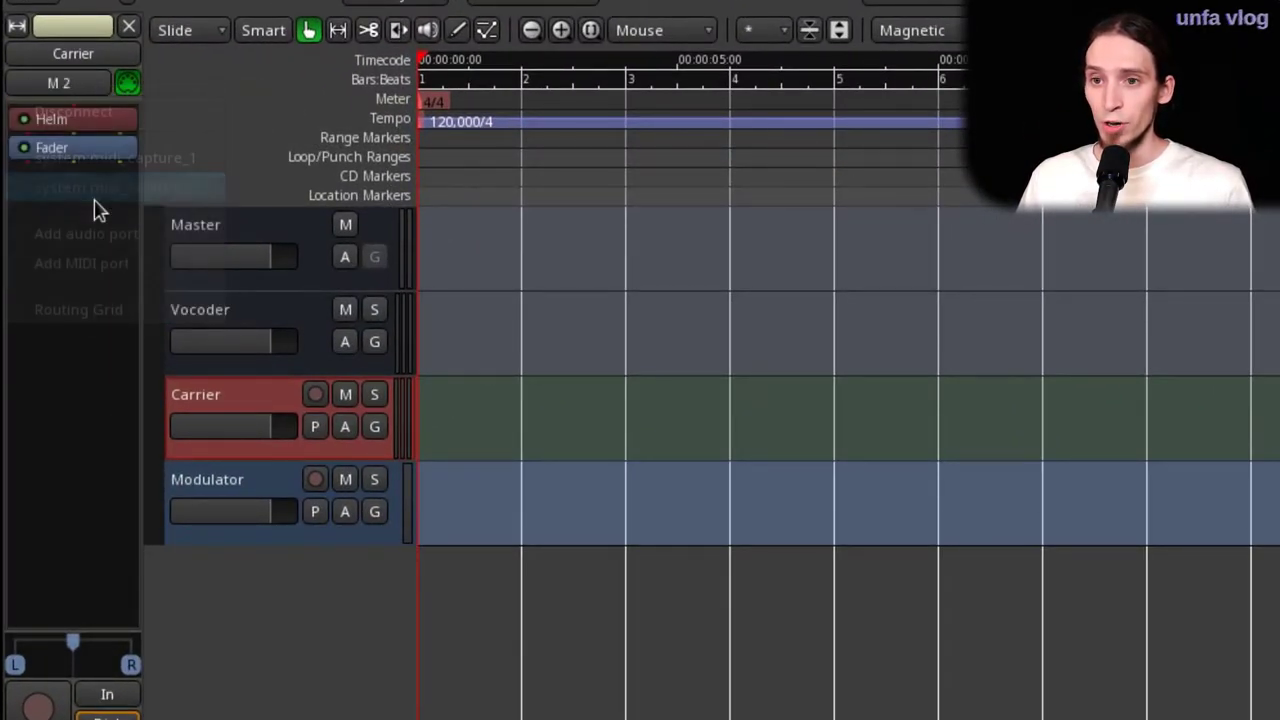
pyautogui.click(315, 394)
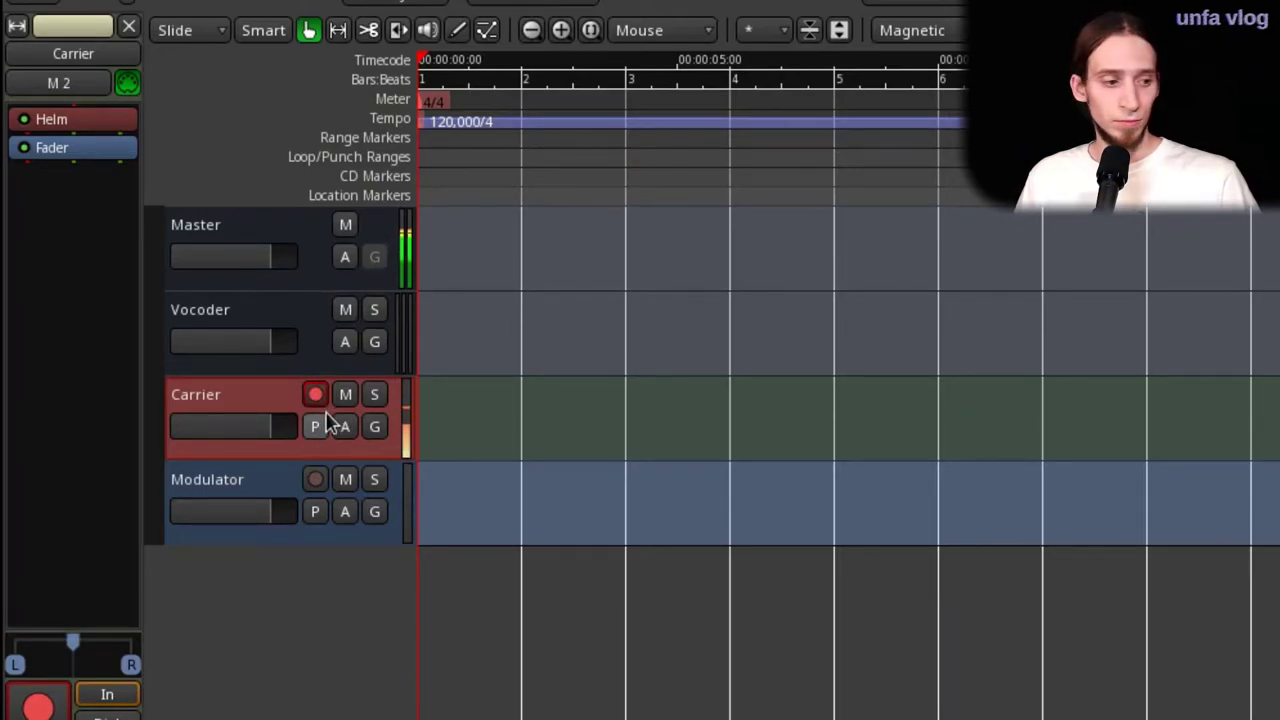
# Check the Modulator track's input options, keep input 1, and arm the track for recording
pyautogui.click(202, 482)
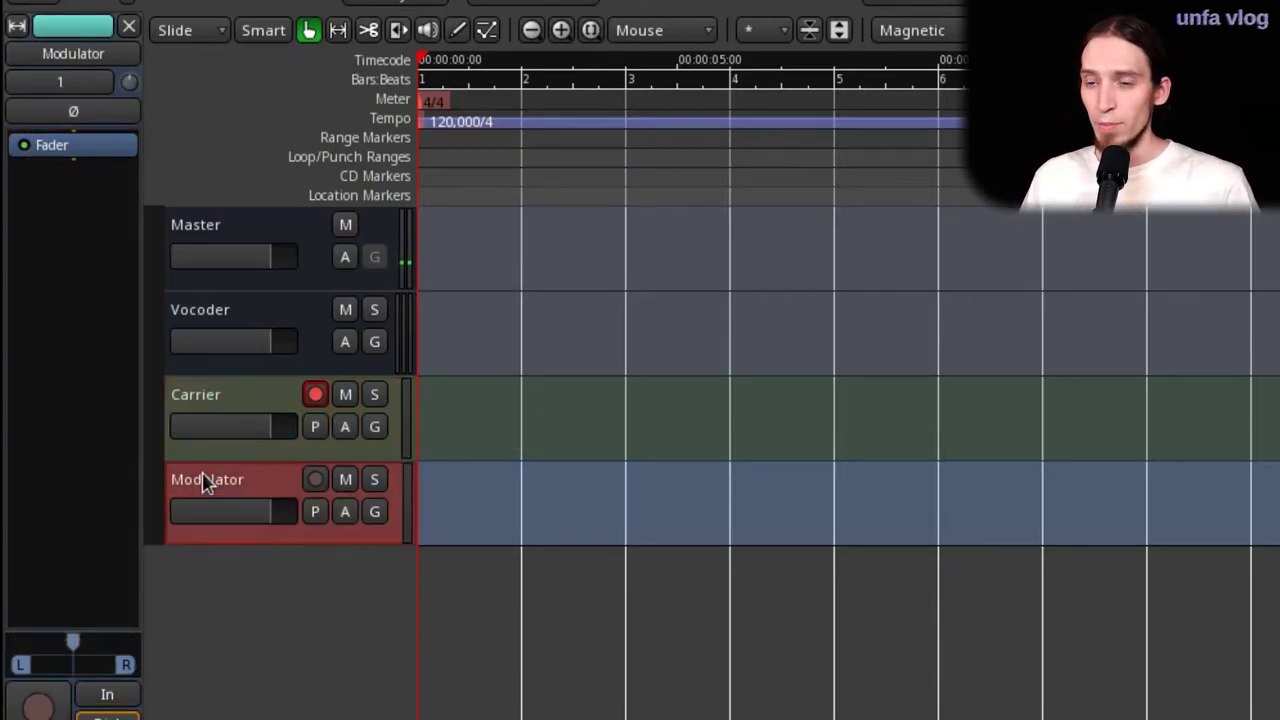
pyautogui.click(64, 88)
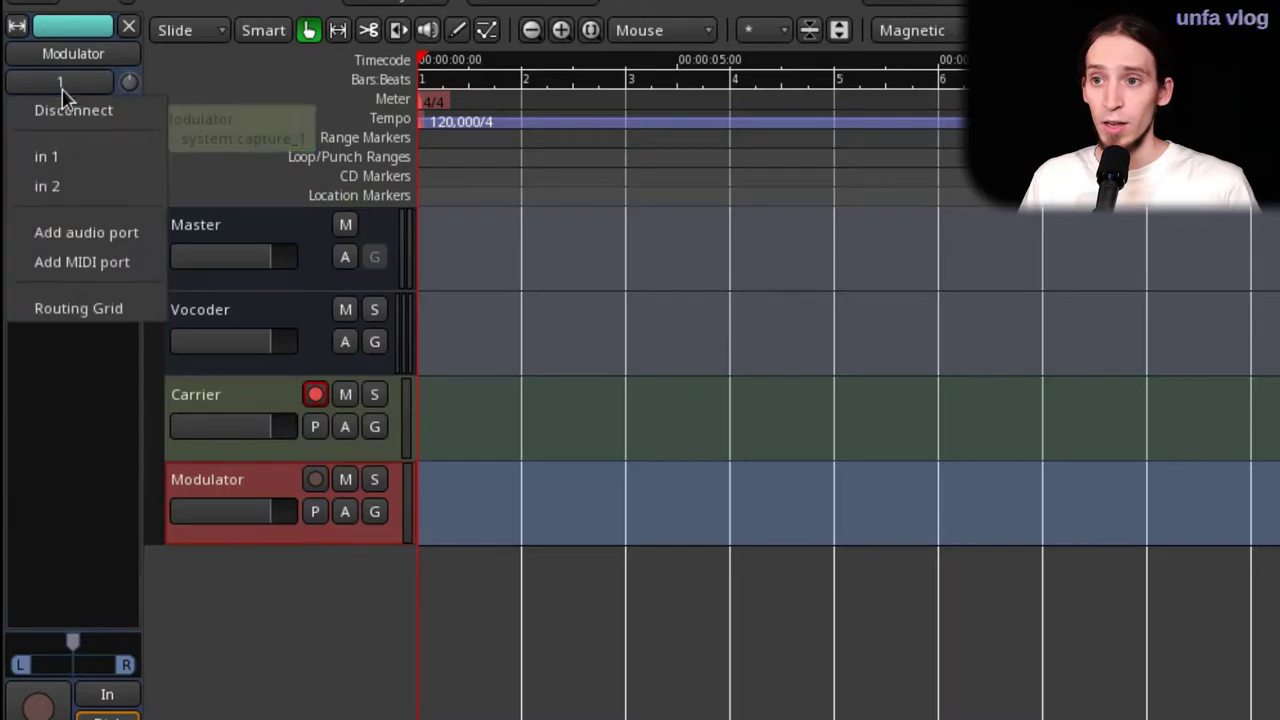
pyautogui.click(78, 86)
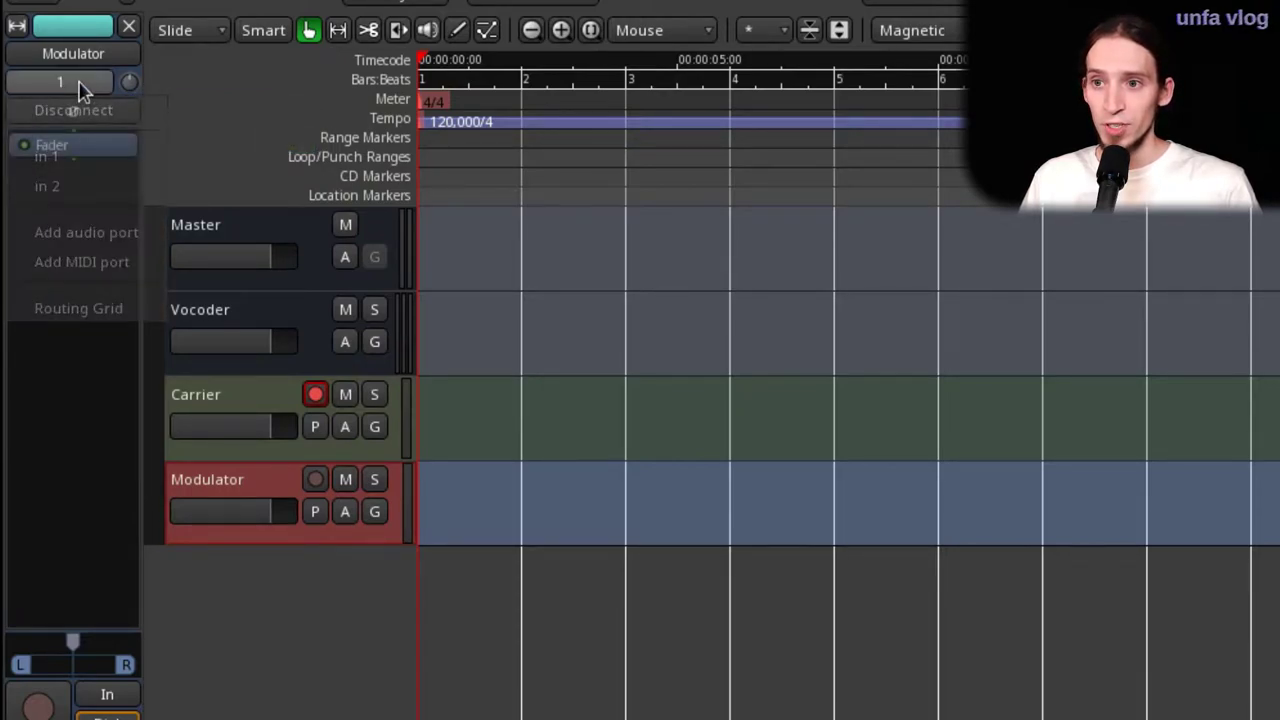
pyautogui.click(314, 481)
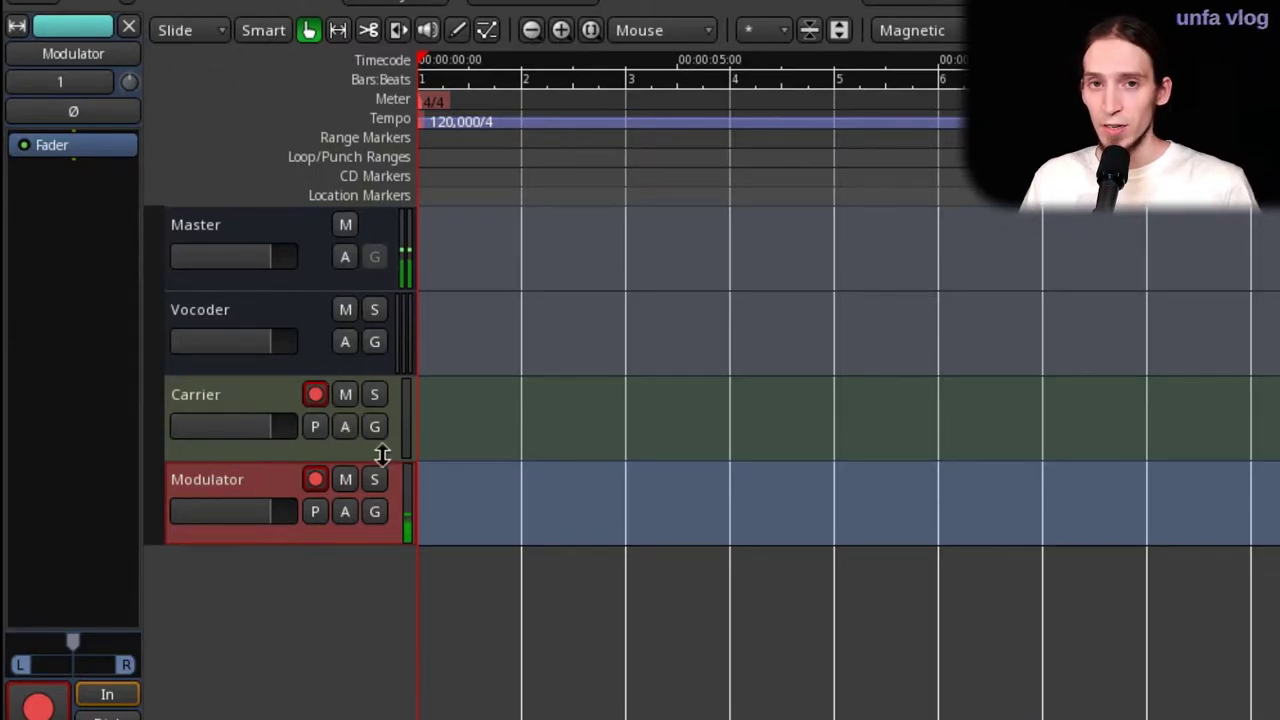
pyautogui.click(257, 326)
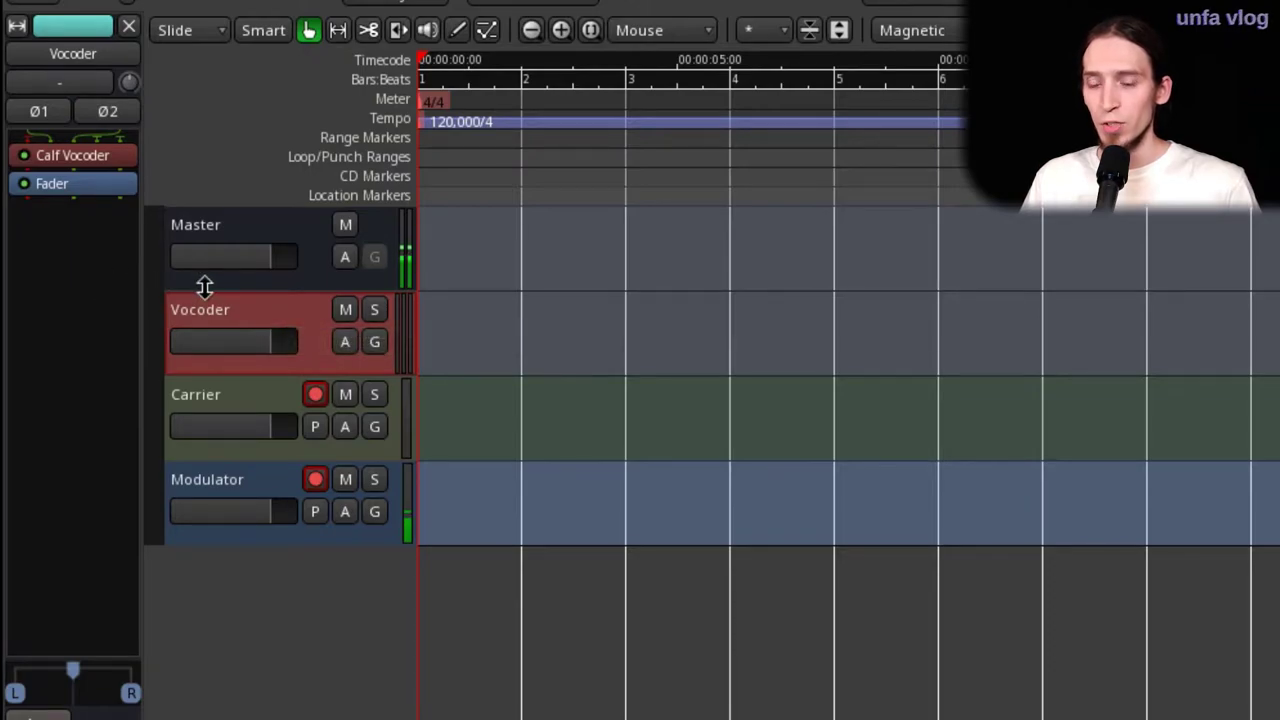
pyautogui.click(232, 405)
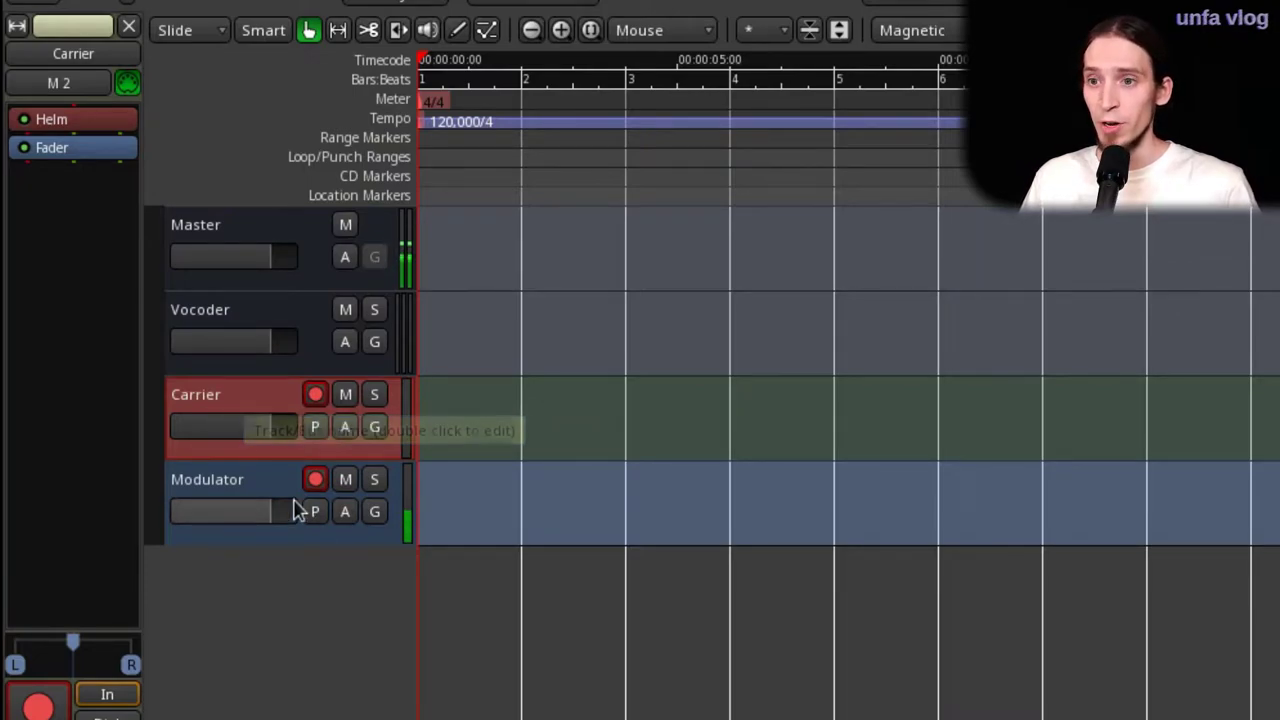
# Disconnect the Modulator track's output from the Master bus
pyautogui.click(252, 490)
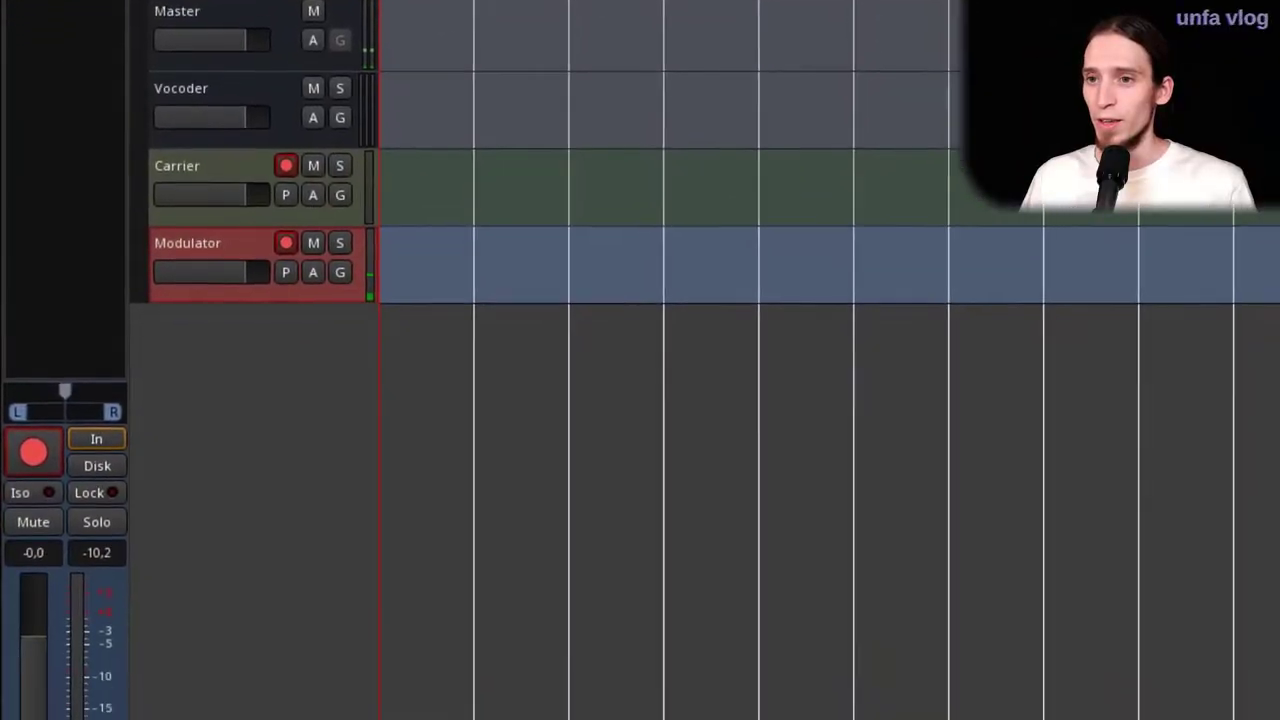
pyautogui.click(92, 684)
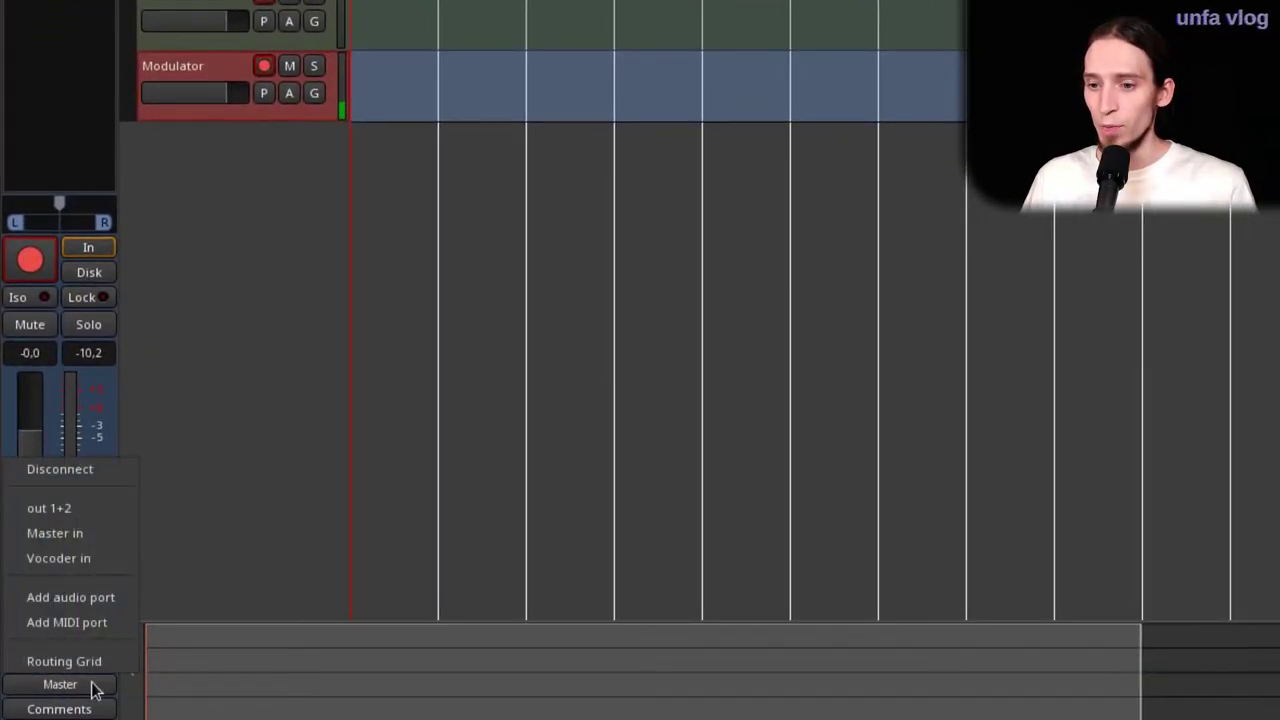
pyautogui.click(209, 440)
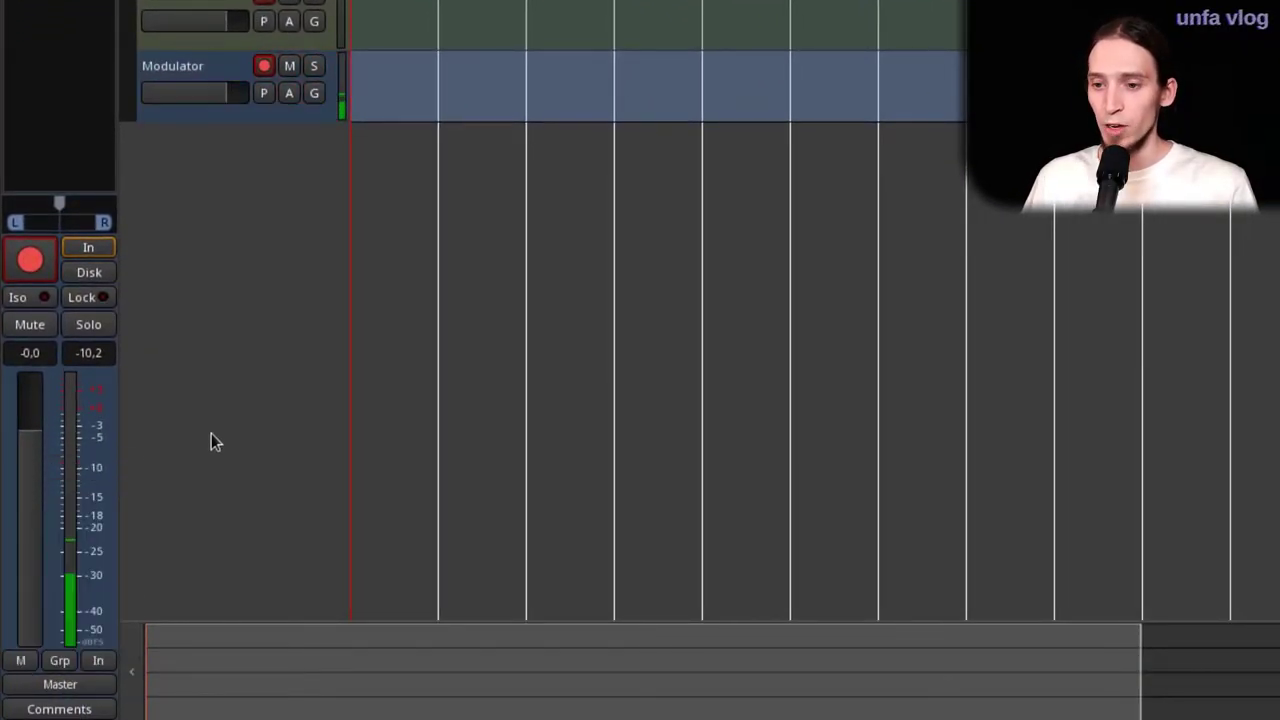
pyautogui.click(92, 686)
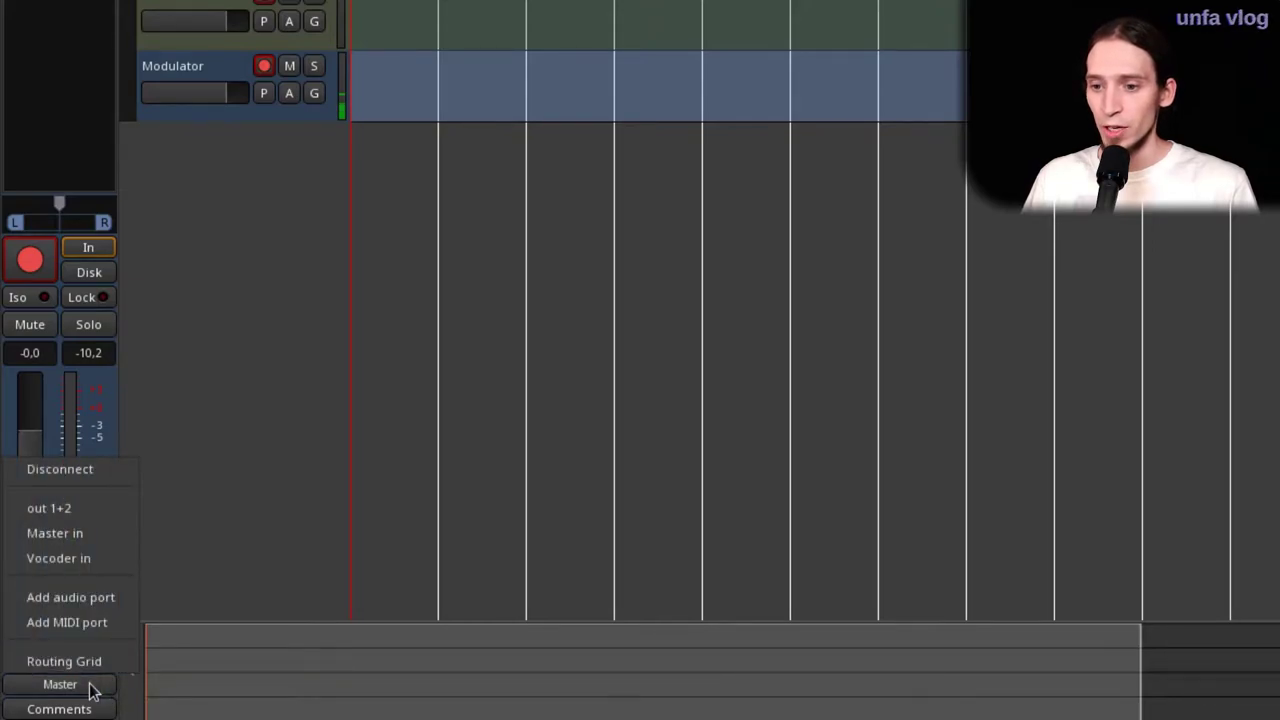
pyautogui.click(70, 470)
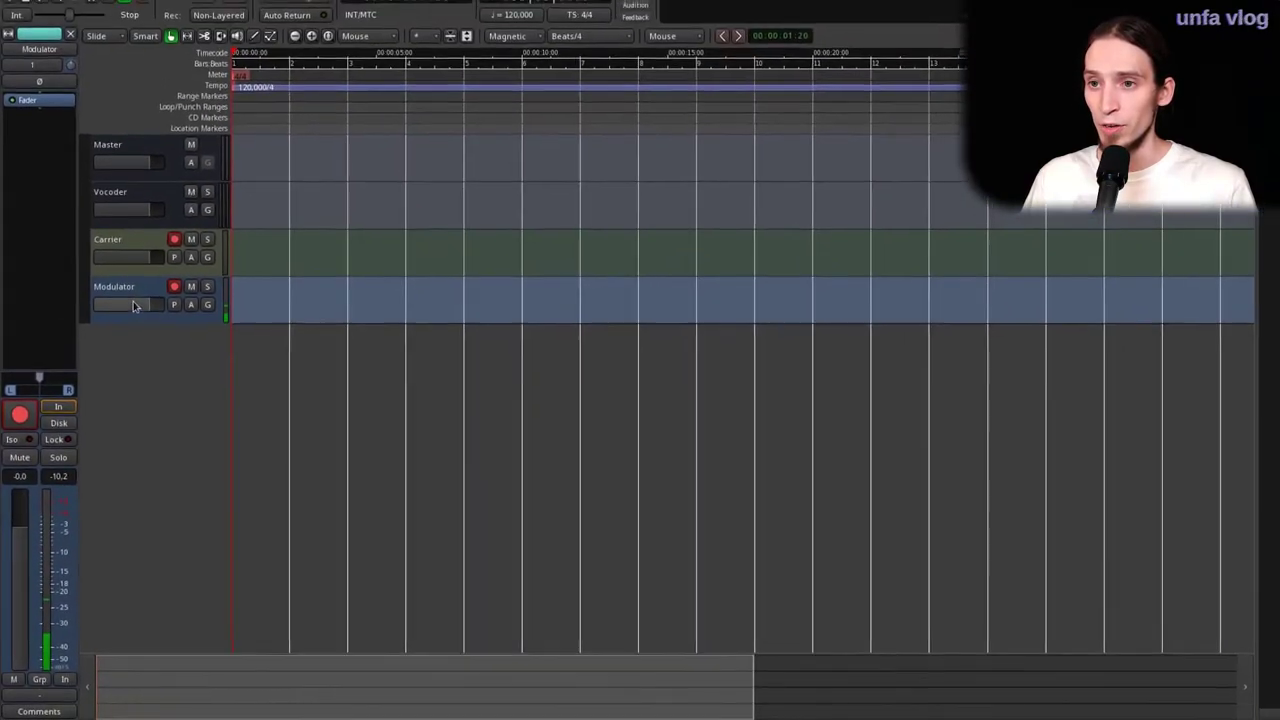
# Disconnect the Carrier track's output from the Master bus
pyautogui.click(111, 287)
pyautogui.click(104, 250)
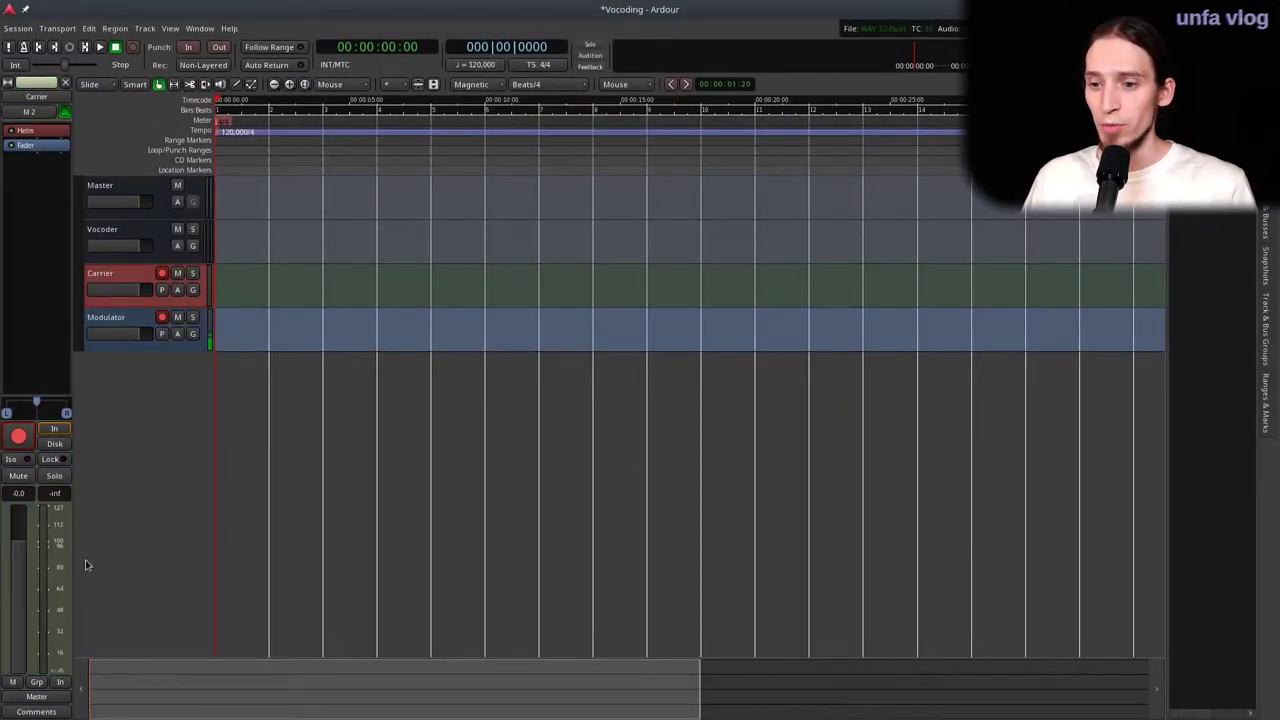
pyautogui.click(36, 697)
pyautogui.click(60, 619)
# Connect the Carrier track's left and right outputs to the matching left and right inputs of the Vocoder bus
pyautogui.click(116, 230)
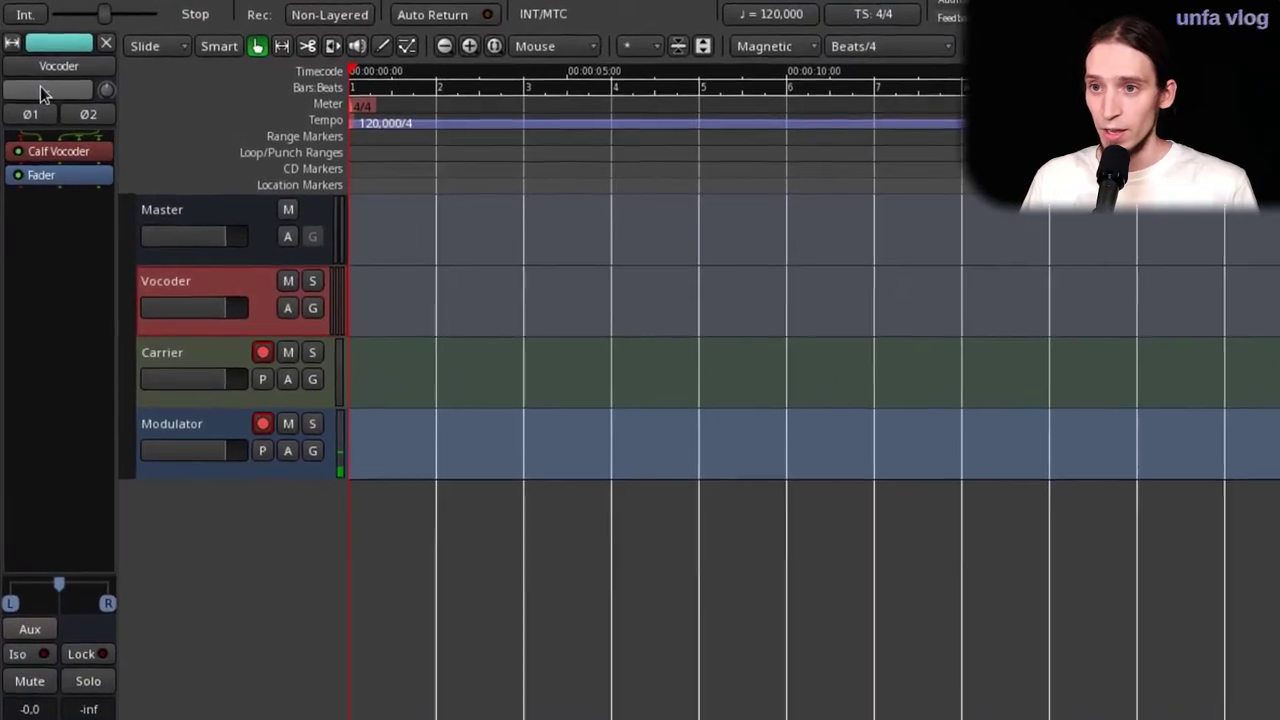
pyautogui.click(66, 92)
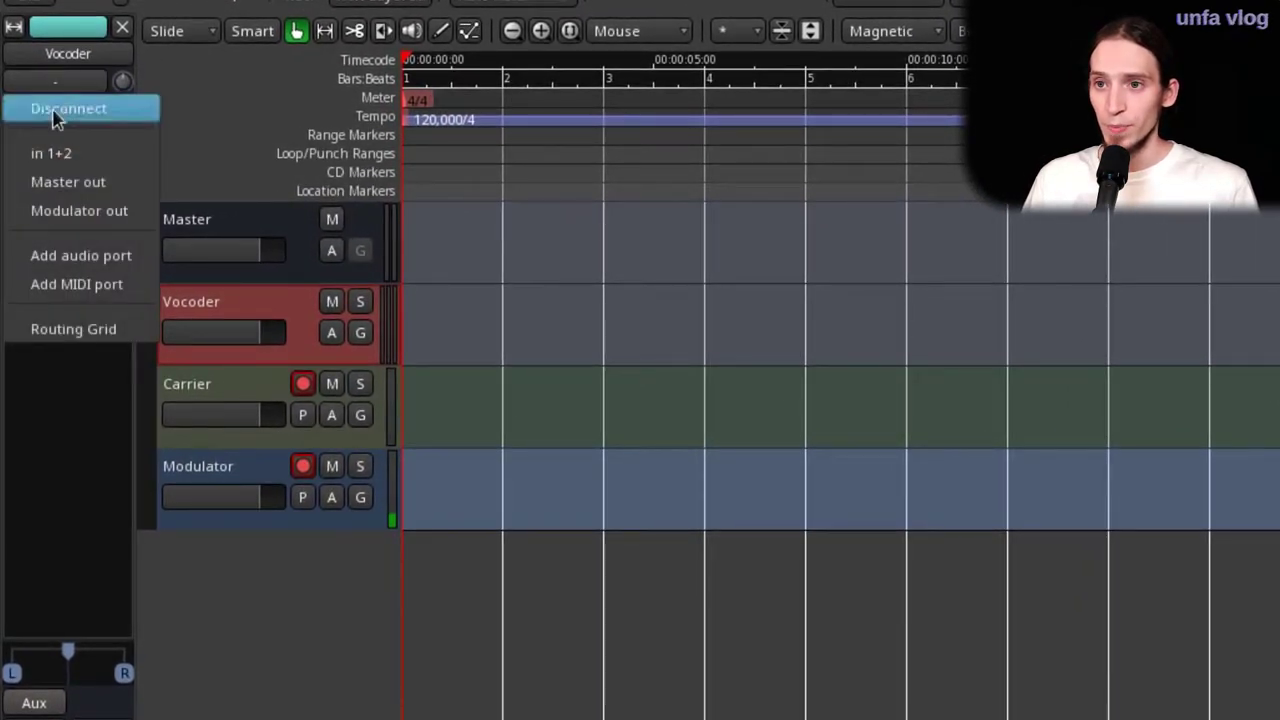
pyautogui.click(69, 332)
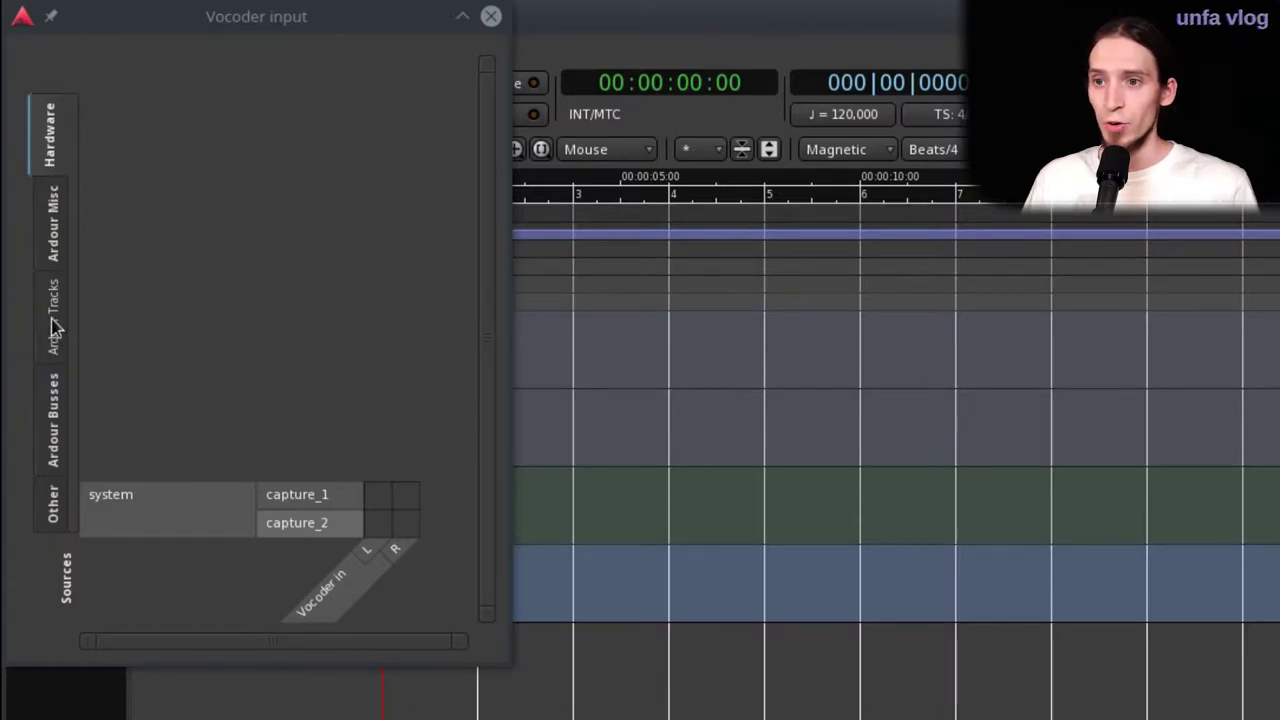
pyautogui.click(49, 315)
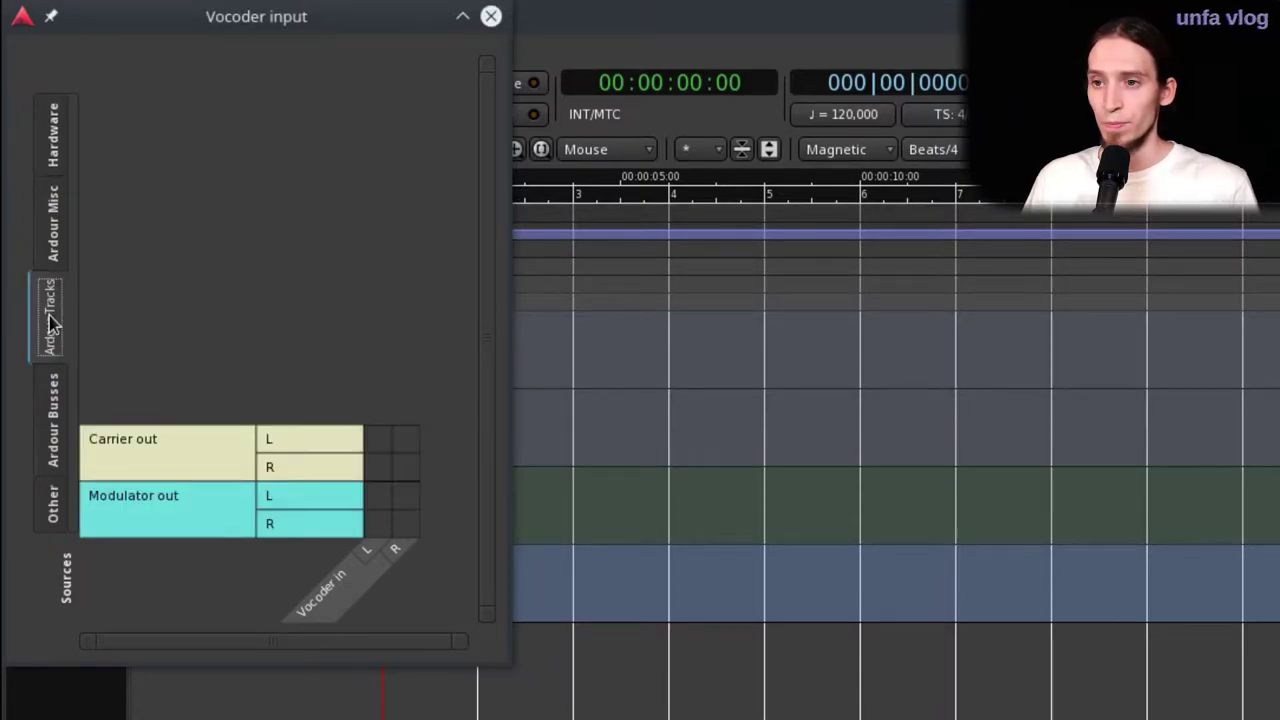
pyautogui.click(378, 444)
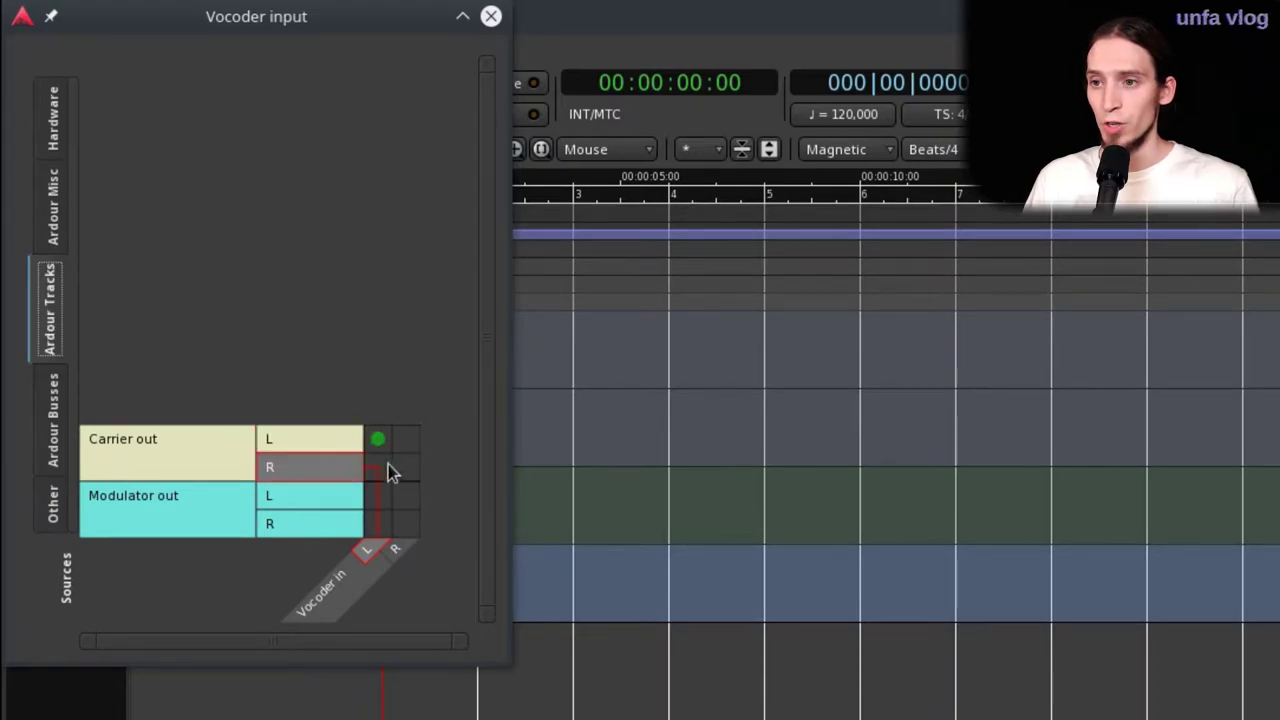
pyautogui.click(398, 472)
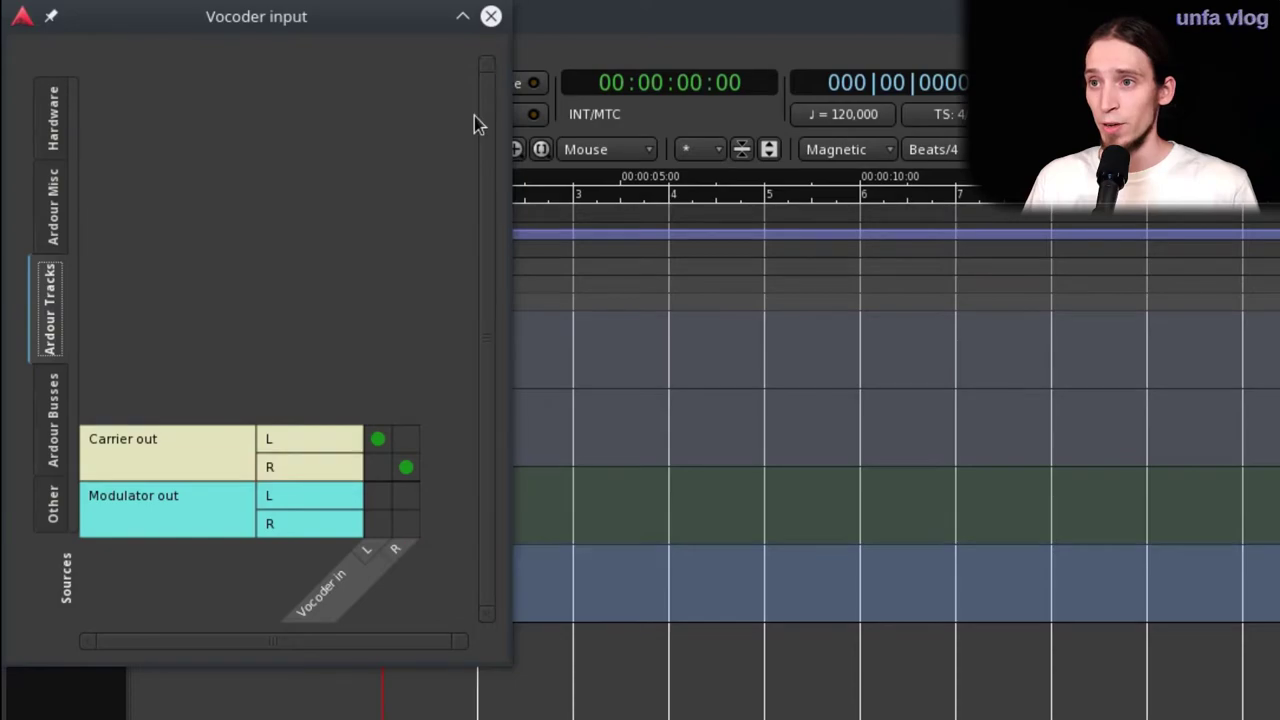
pyautogui.click(491, 16)
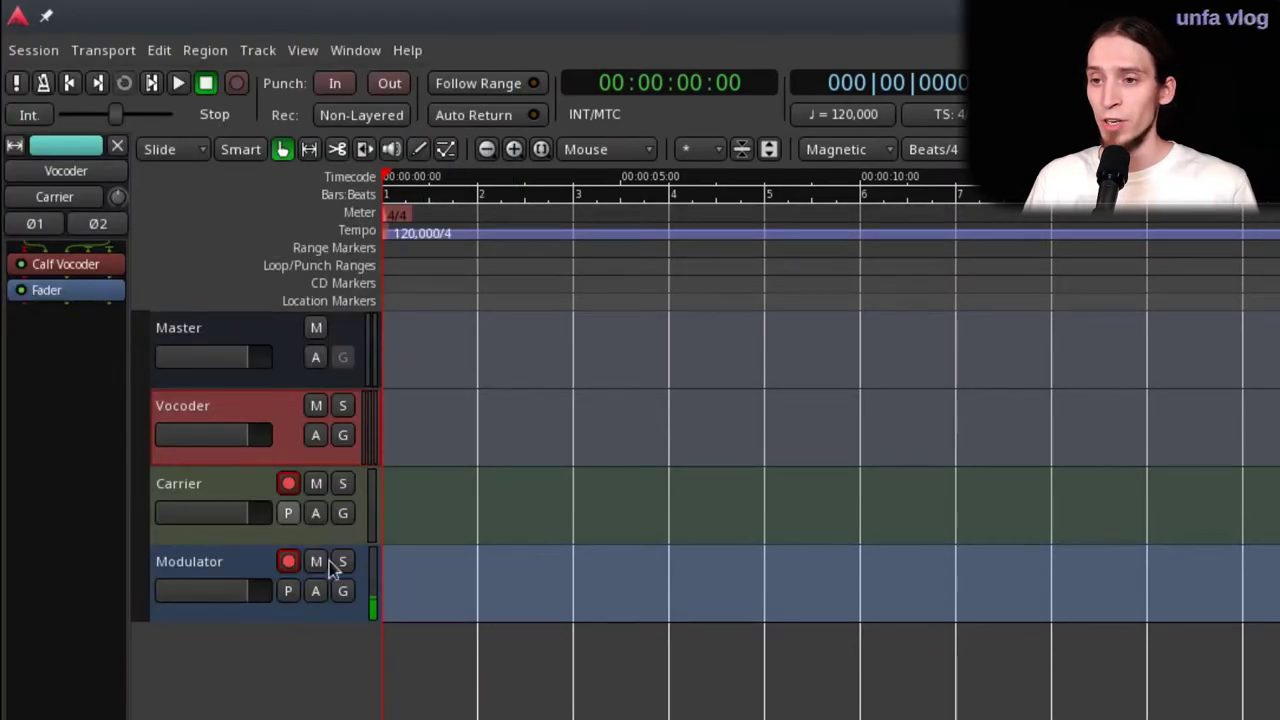
# Add a sidechain input from the Modulator track to Calf Vocoder and wire it to the plugin's third and fourth audio inputs
pyautogui.click(243, 486)
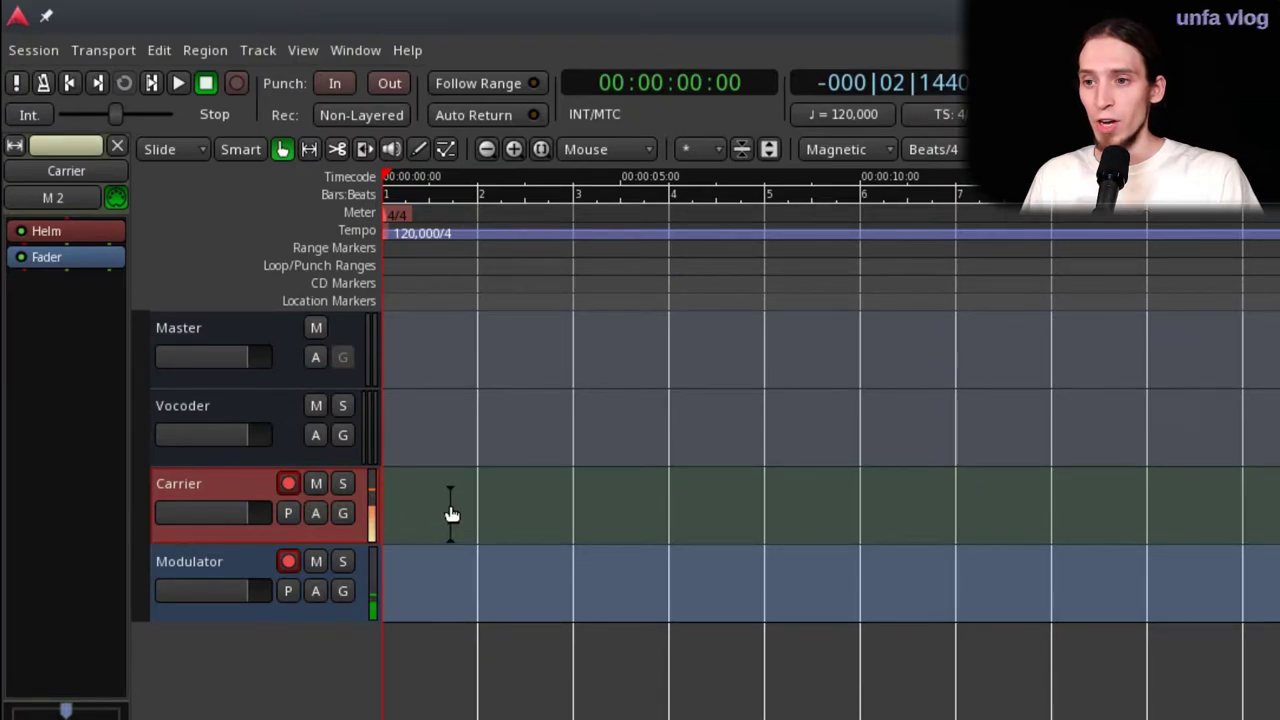
pyautogui.click(224, 414)
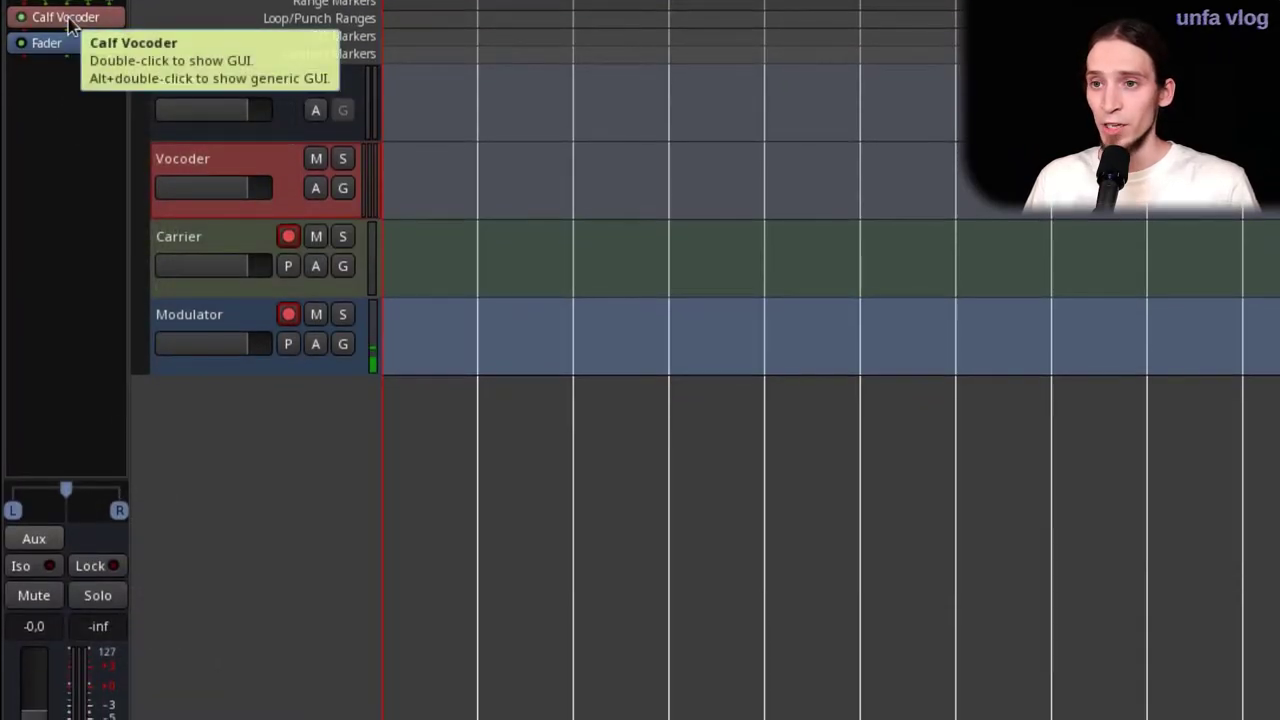
pyautogui.rightClick(68, 25)
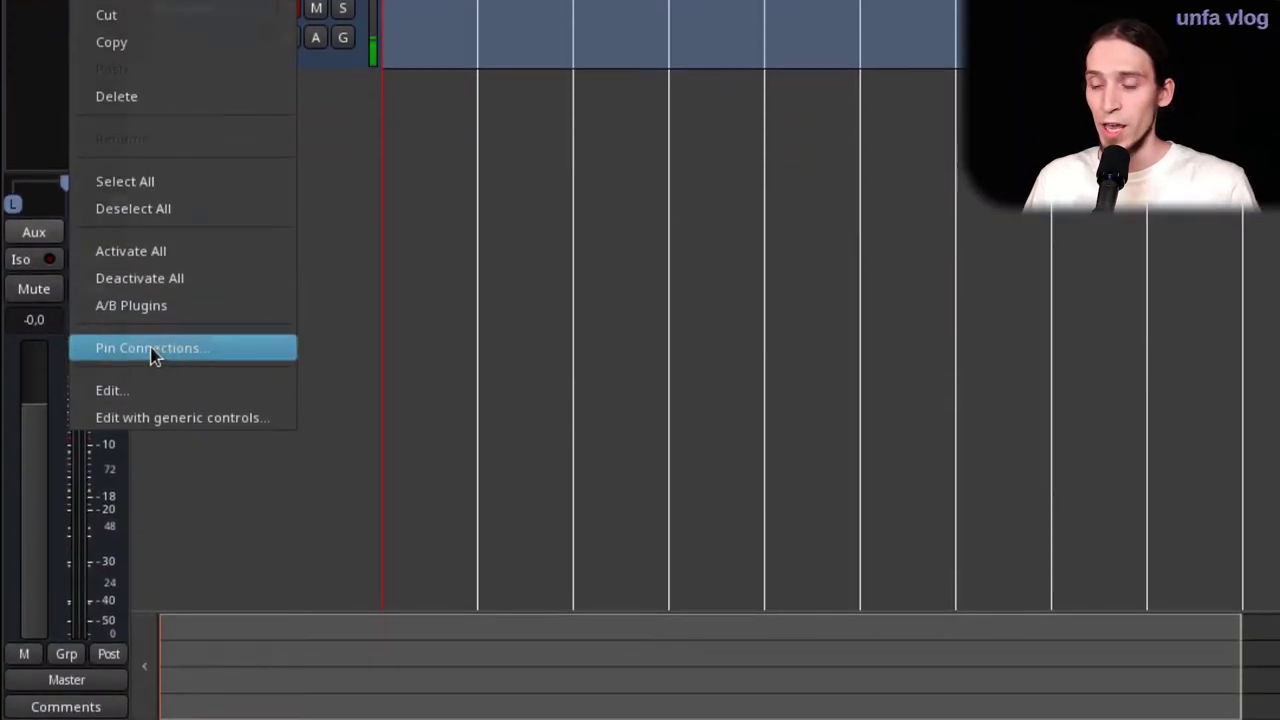
pyautogui.click(153, 352)
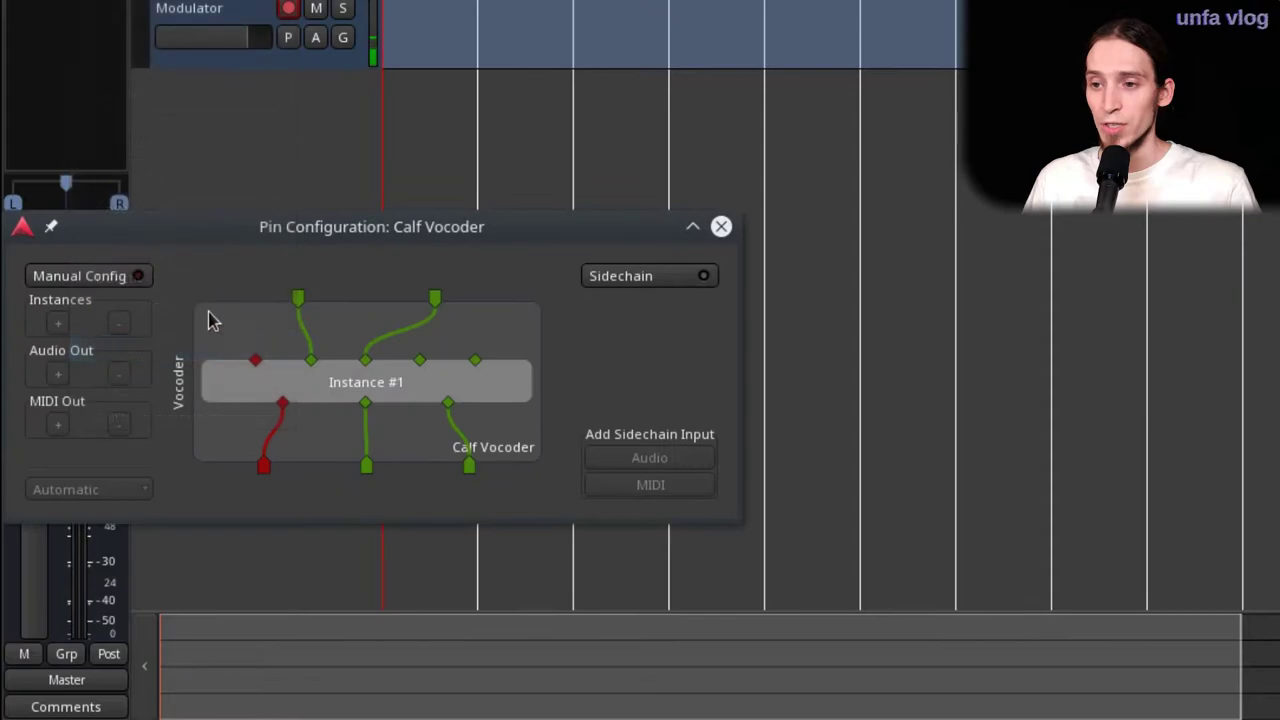
pyautogui.click(671, 276)
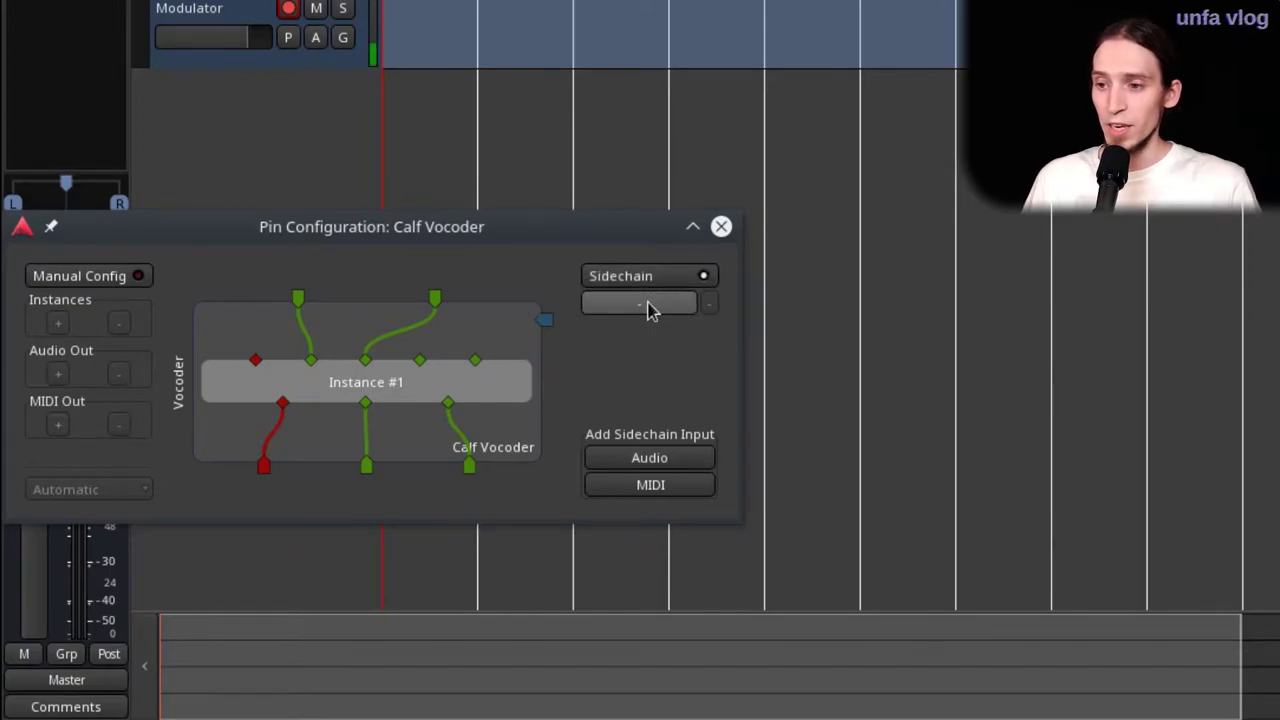
pyautogui.click(648, 304)
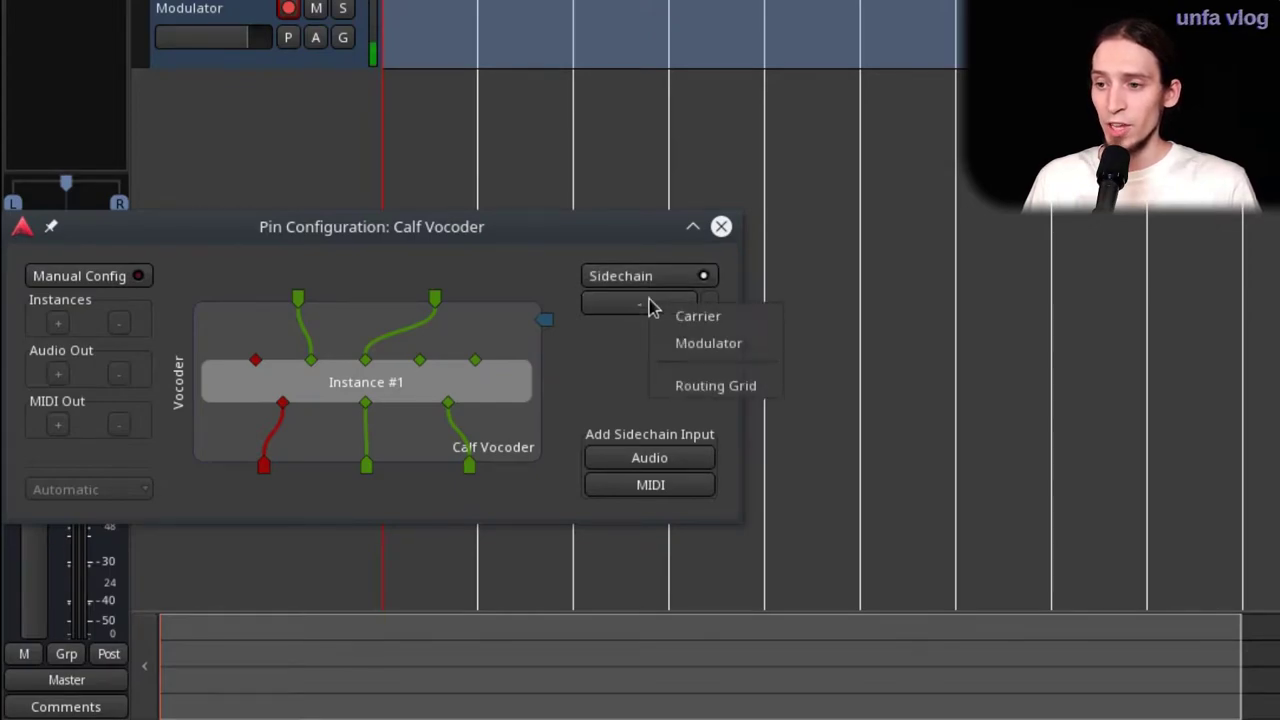
pyautogui.click(716, 348)
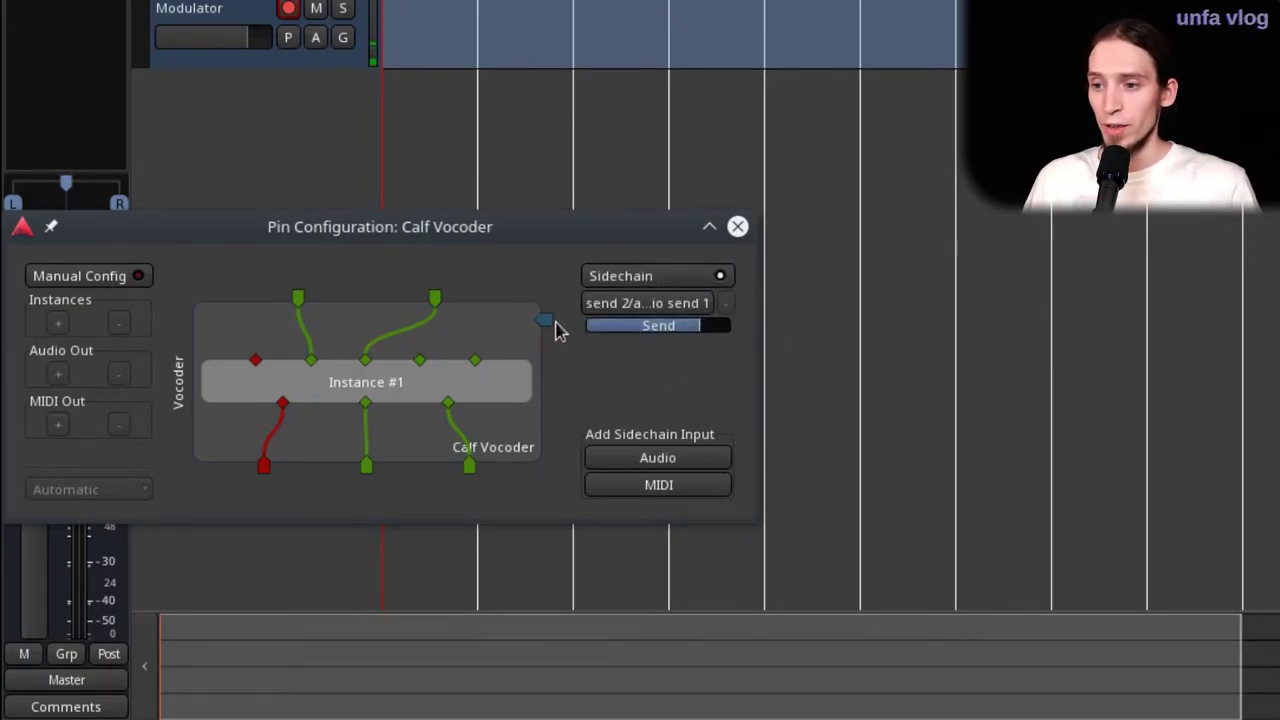
pyautogui.moveTo(547, 324); pyautogui.dragTo(420, 360)
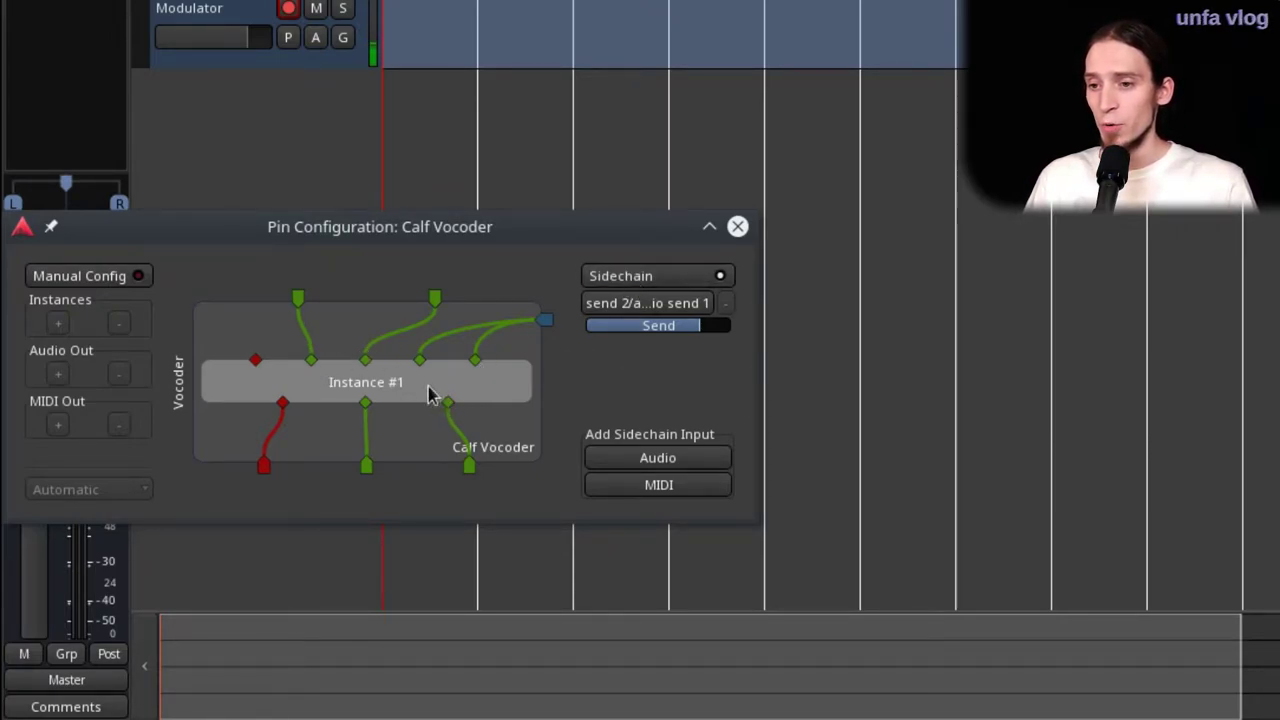
pyautogui.click(737, 229)
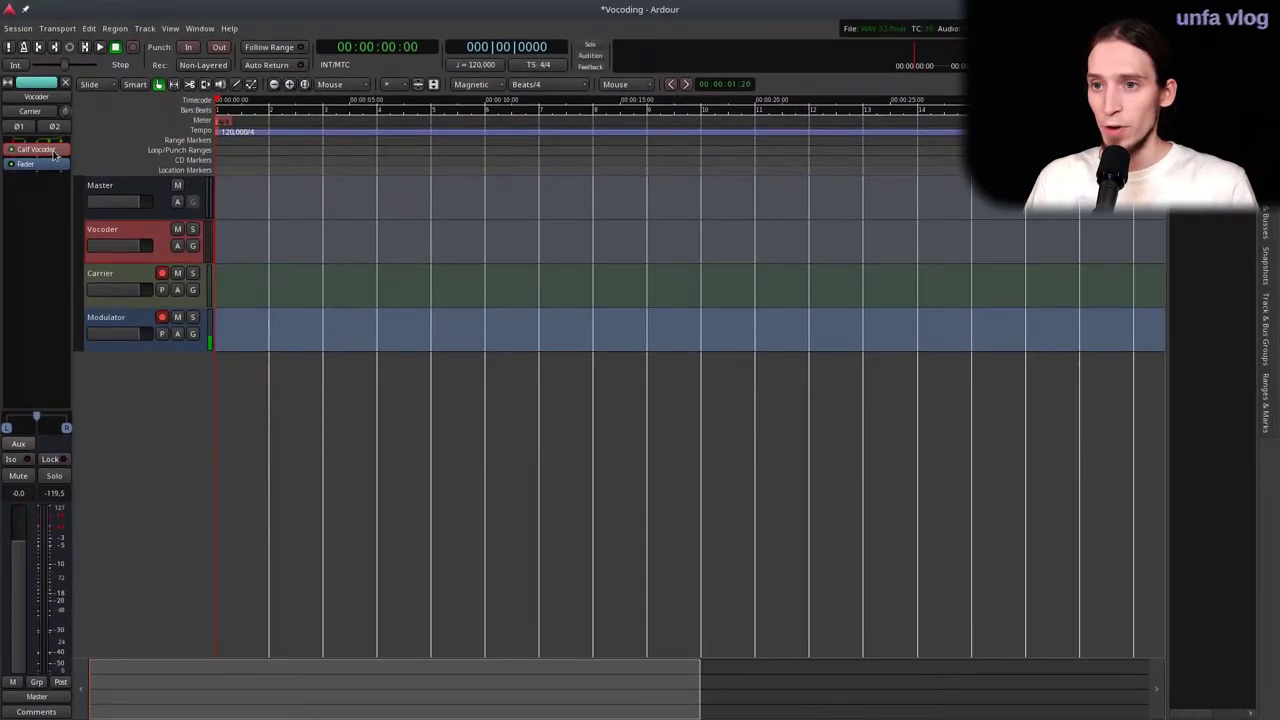
# Open Calf Vocoder and set the carrier input level to 11.8 dB and the modulator input level to 21.7 dB
pyautogui.doubleClick(53, 150)
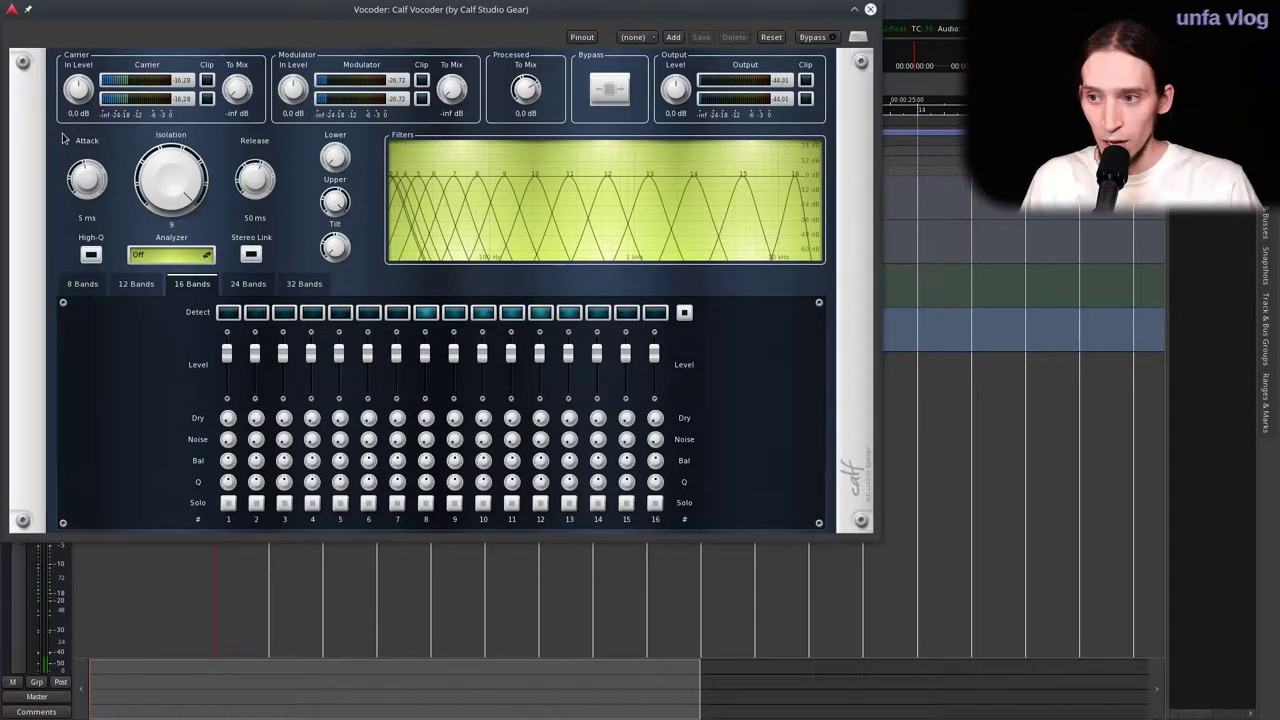
pyautogui.moveTo(305, 3); pyautogui.dragTo(640, 112)
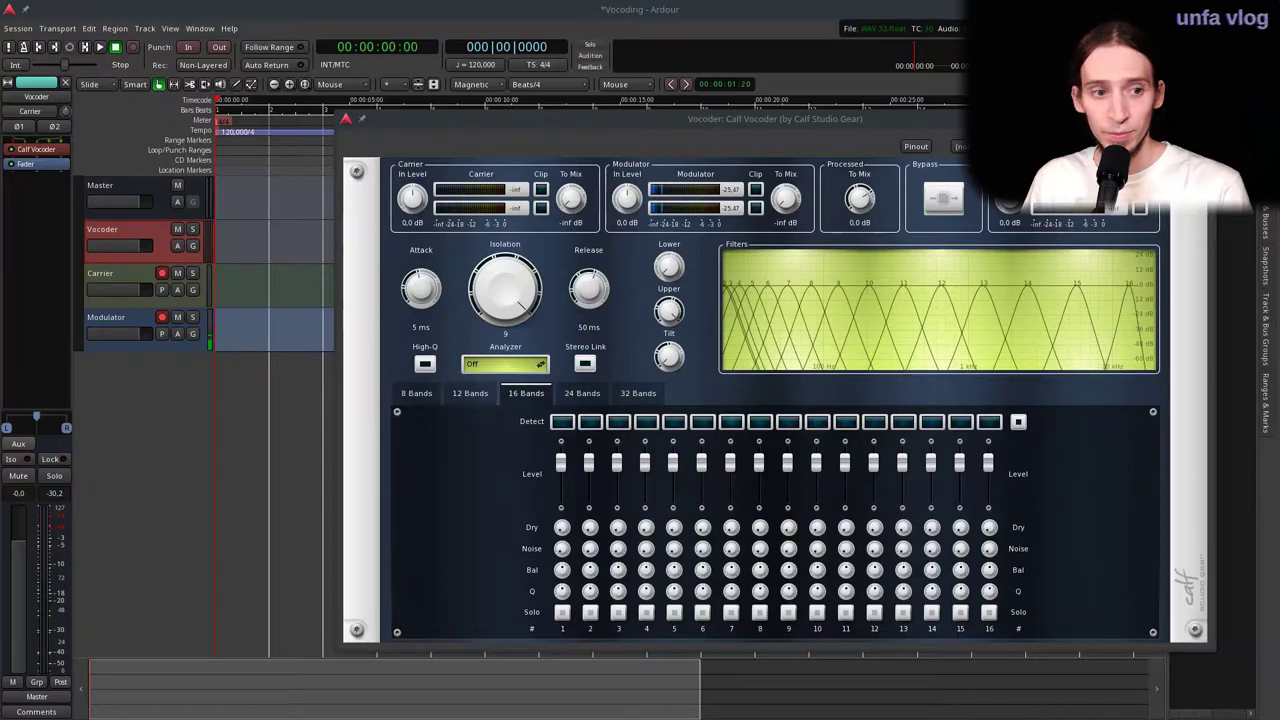
pyautogui.moveTo(627, 195); pyautogui.dragTo(627, 210)
pyautogui.moveTo(411, 198); pyautogui.dragTo(410, 190)
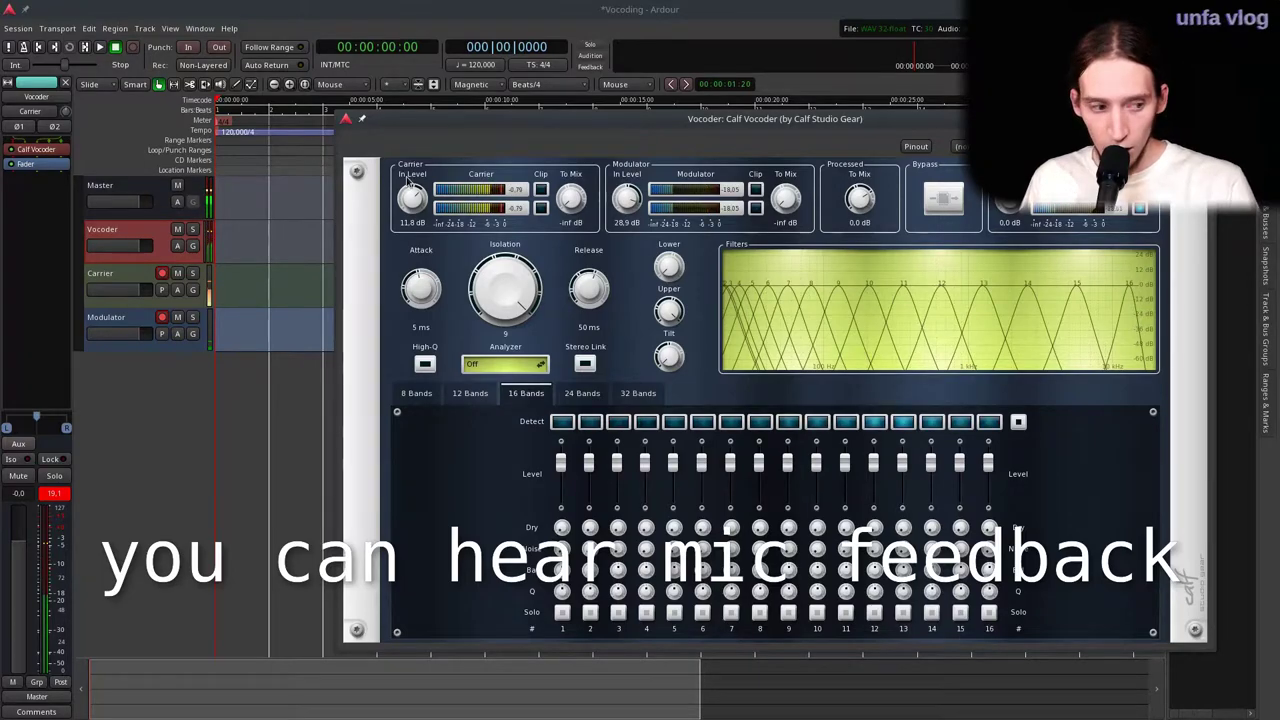
pyautogui.moveTo(411, 197); pyautogui.dragTo(410, 196)
pyautogui.moveTo(626, 204); pyautogui.dragTo(624, 197)
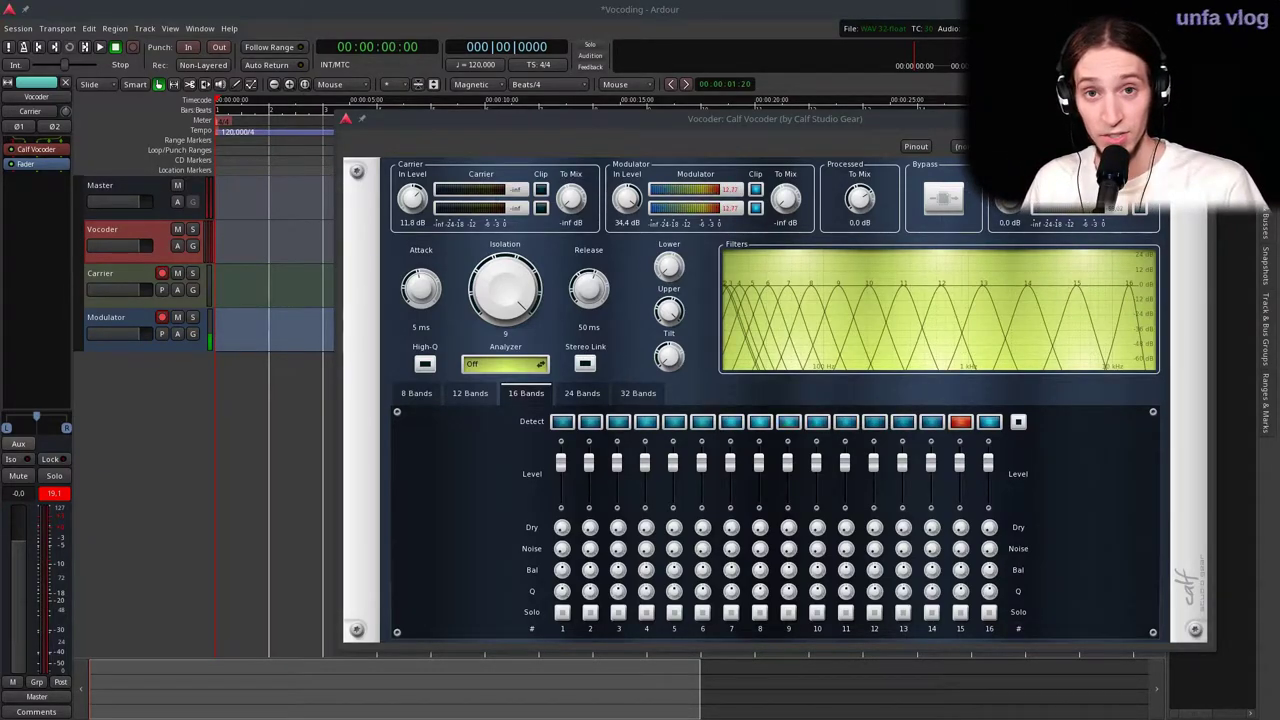
pyautogui.moveTo(627, 198); pyautogui.dragTo(624, 234)
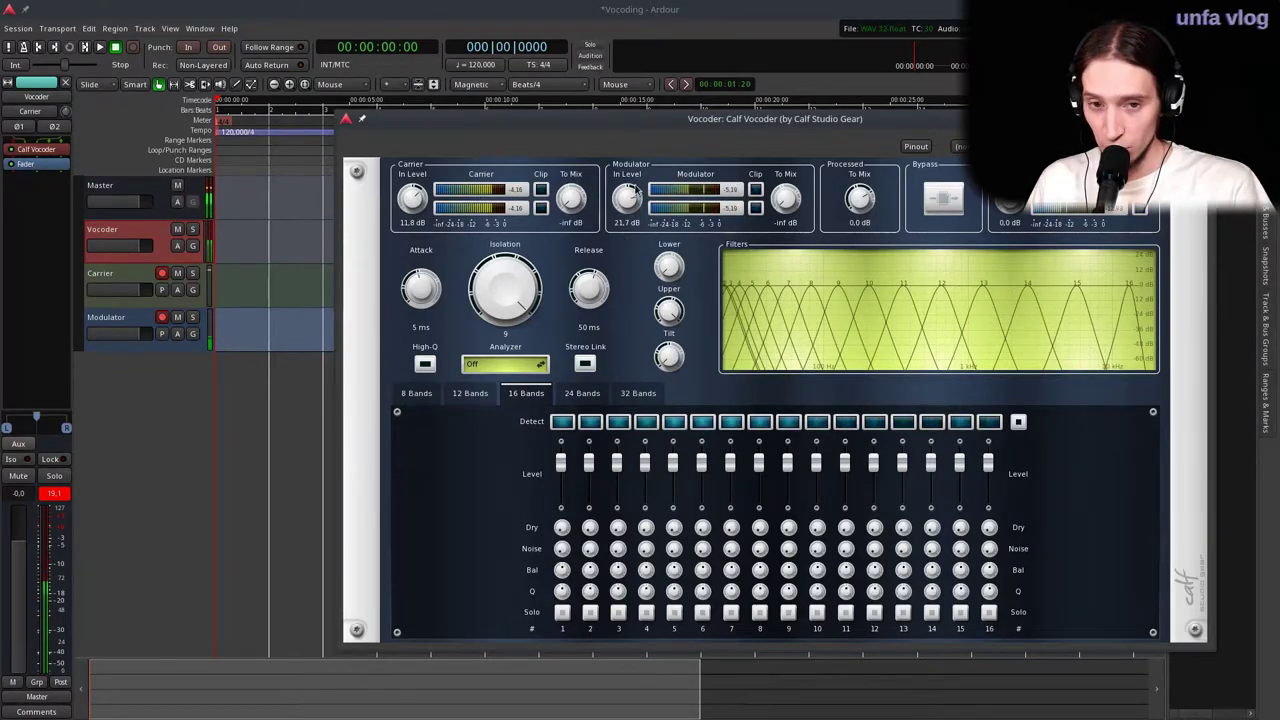
pyautogui.moveTo(632, 190); pyautogui.dragTo(626, 178)
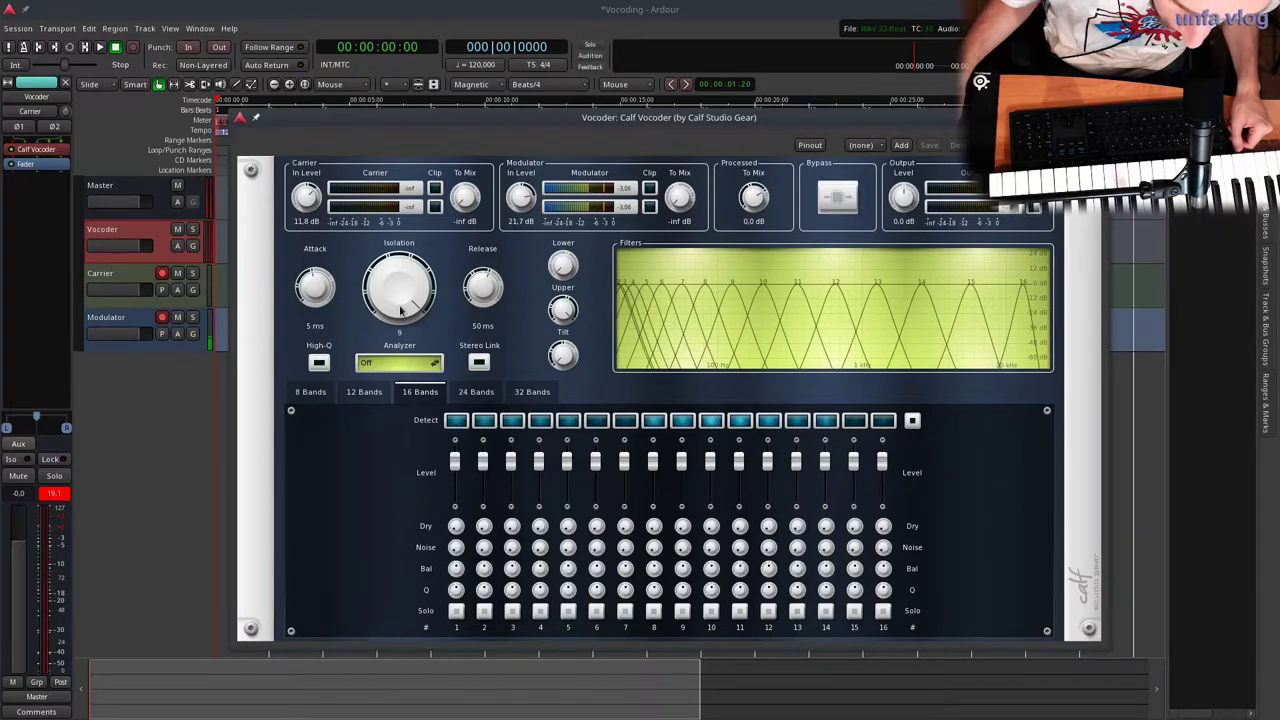
# Narrow the Vocoder bus's stereo width to about 1% and select the Carrier track
pyautogui.click(104, 244)
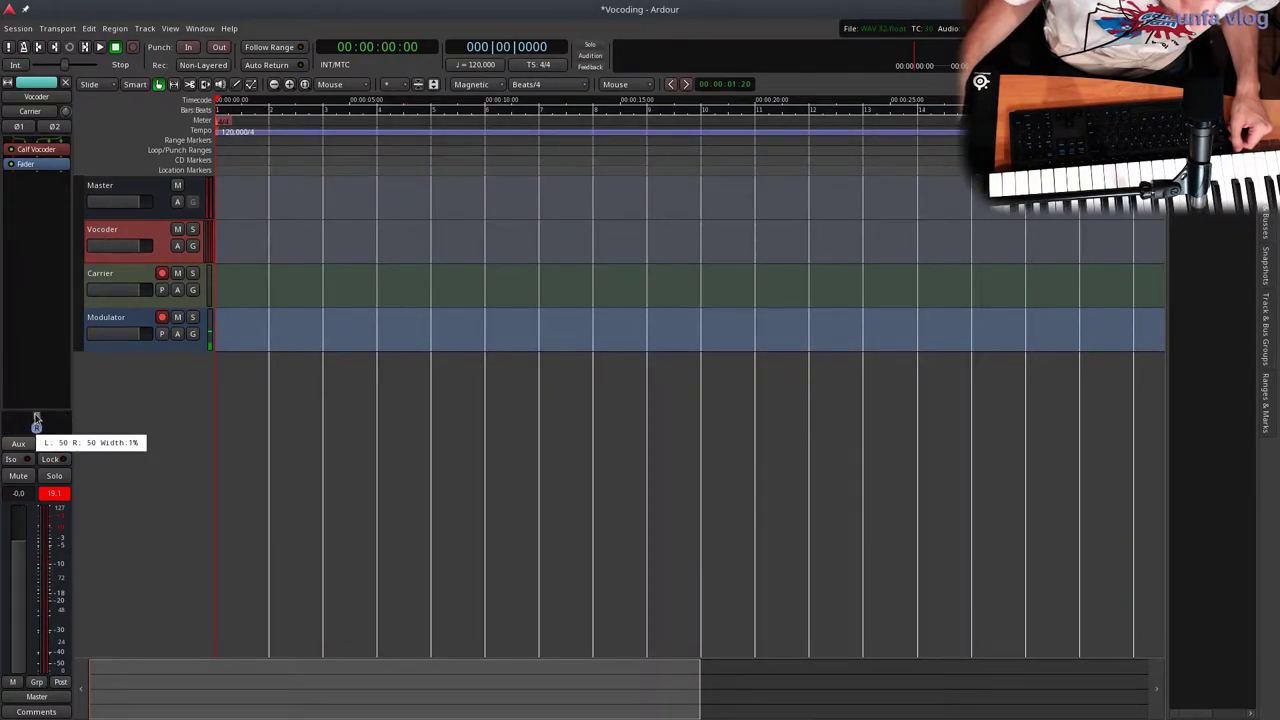
pyautogui.click(130, 282)
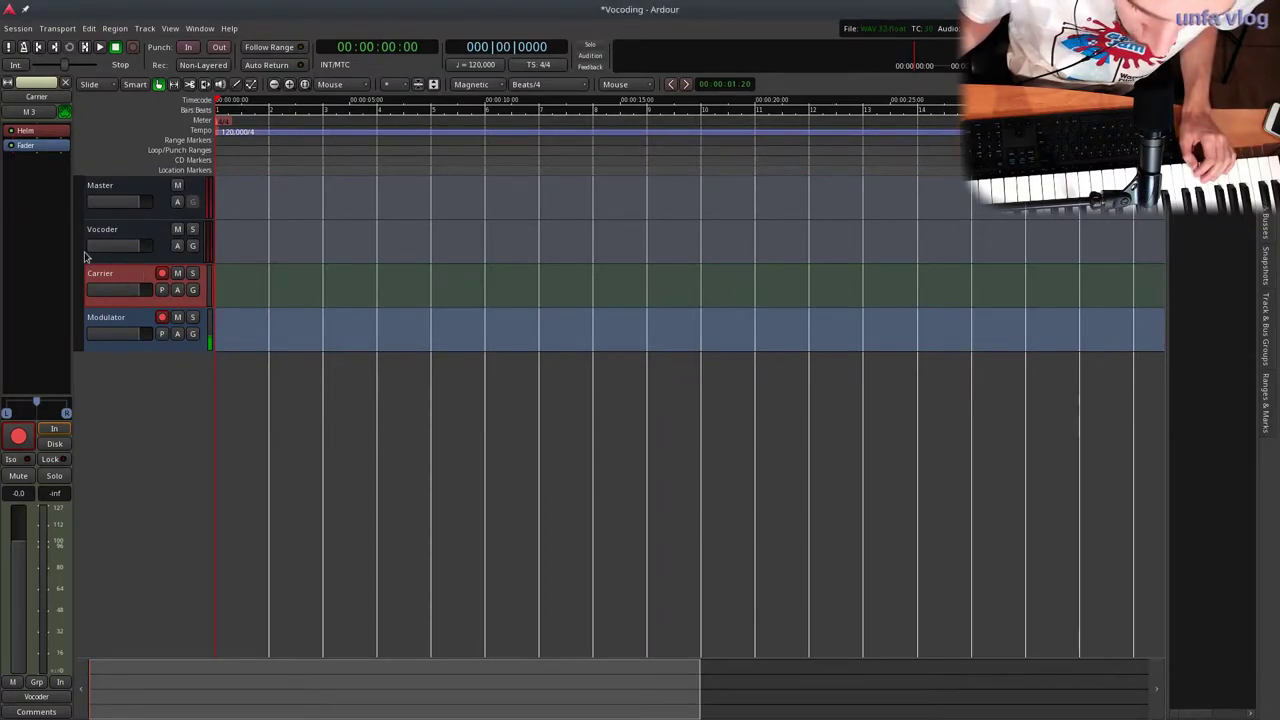
# Add the Calf Gate plugin to the Modulator track and place it before the sidechain send
pyautogui.click(110, 322)
pyautogui.rightClick(32, 168)
pyautogui.moveTo(137, 187)
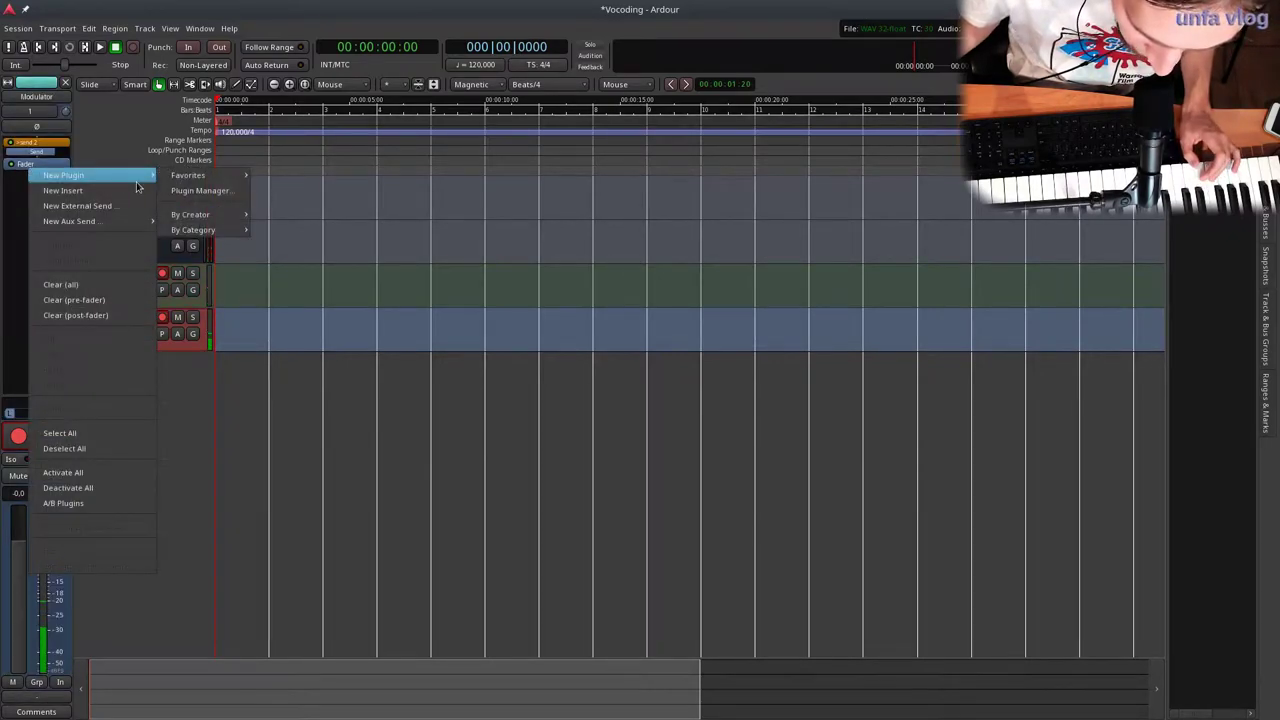
pyautogui.moveTo(205, 176)
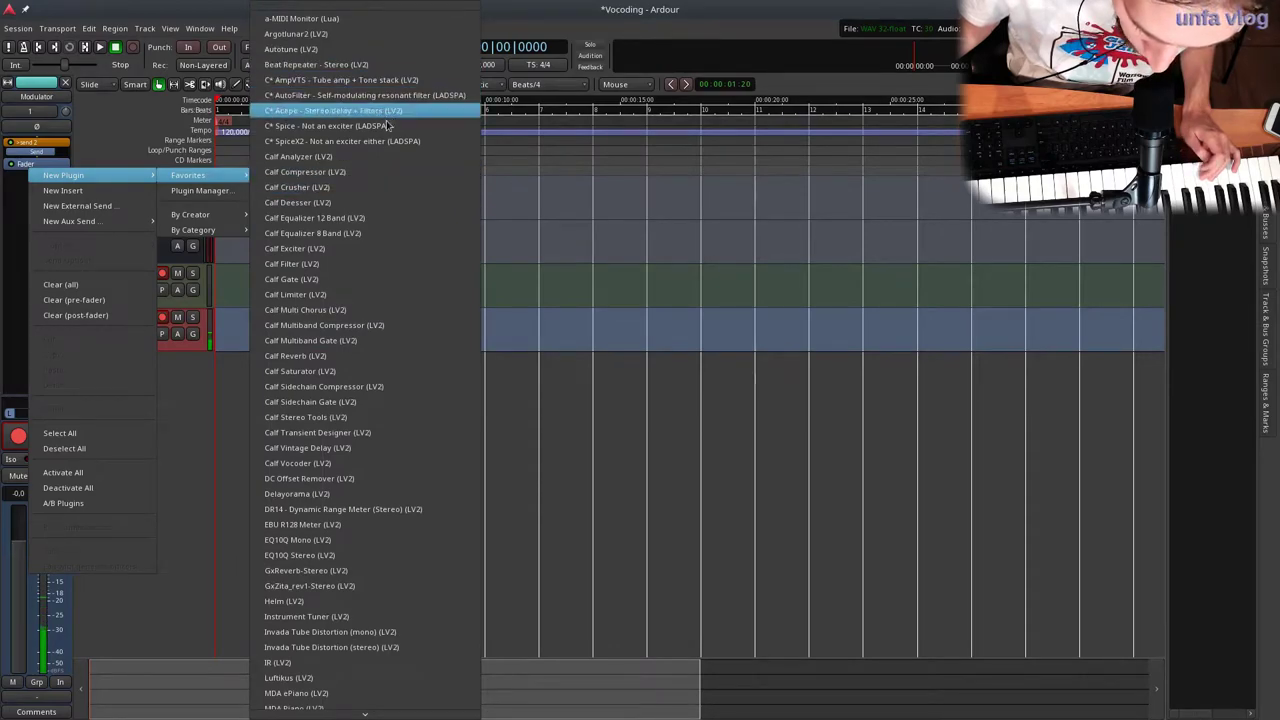
pyautogui.click(370, 279)
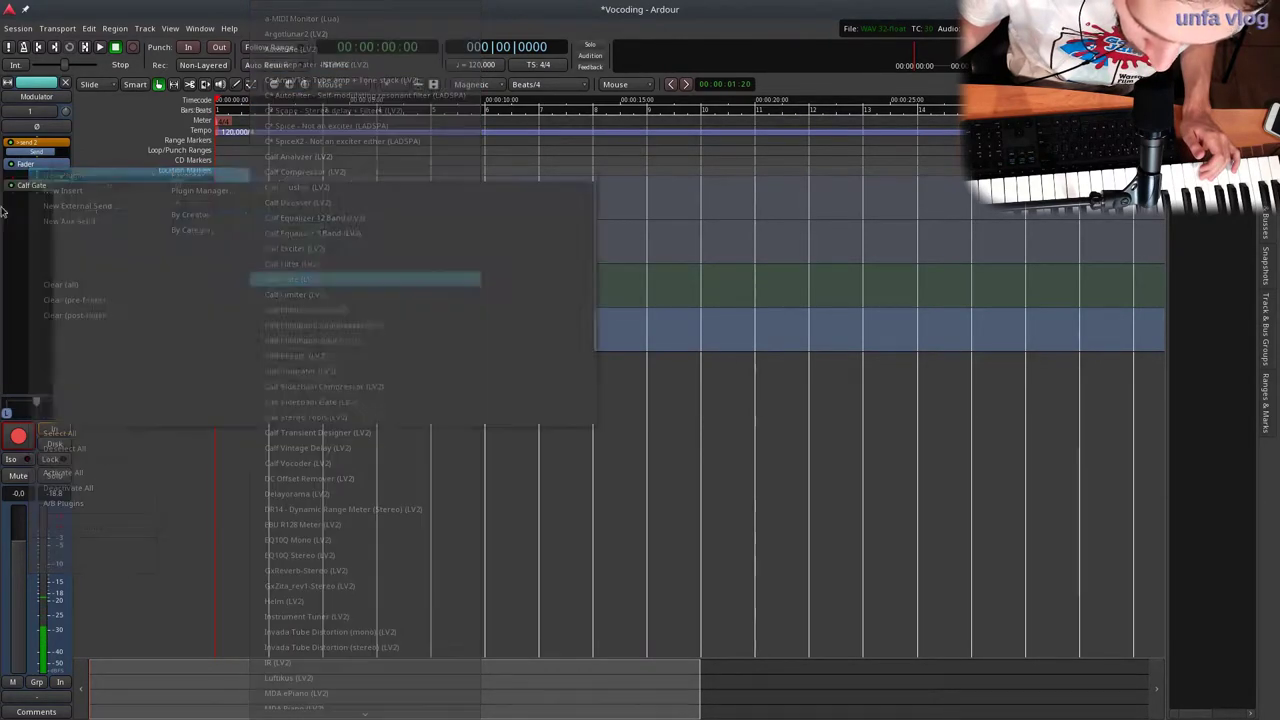
pyautogui.moveTo(30, 192); pyautogui.dragTo(57, 149)
# Open Calf Gate, compare it with its bypass, lower the threshold to -59.5 dB, and close the plugin
pyautogui.doubleClick(50, 149)
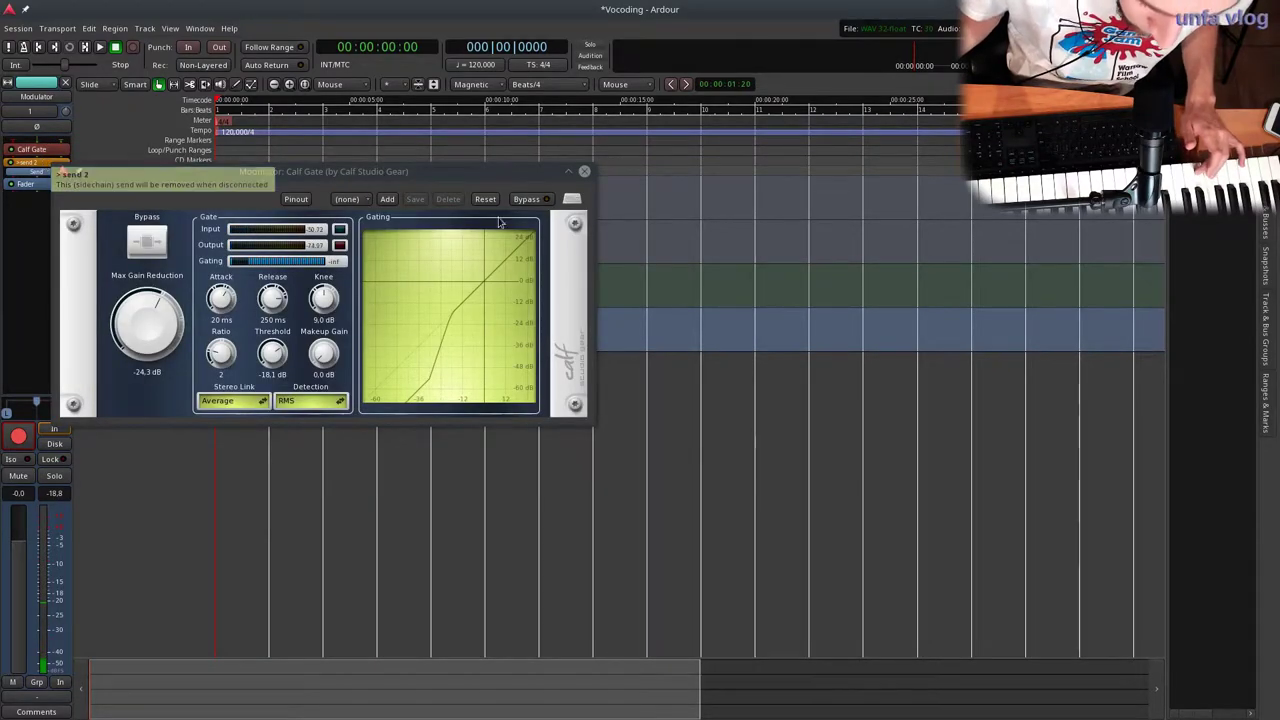
pyautogui.click(155, 240)
pyautogui.moveTo(165, 177); pyautogui.dragTo(183, 194)
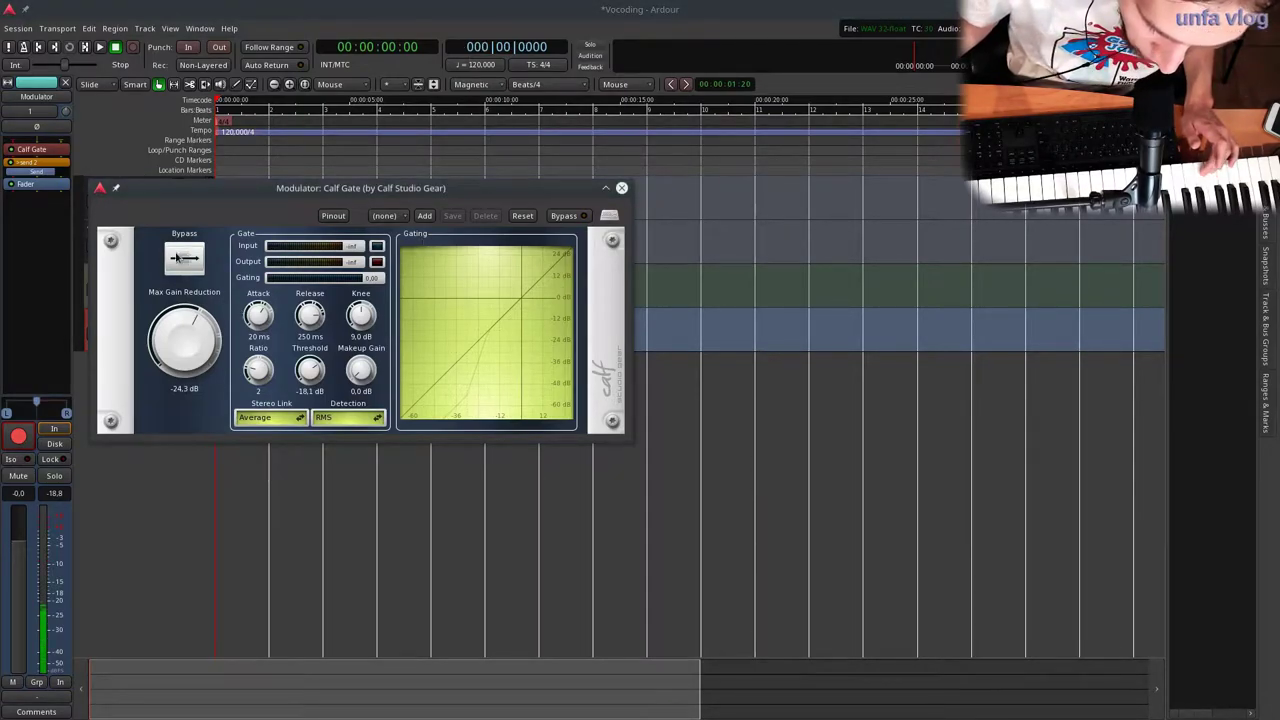
pyautogui.click(182, 262)
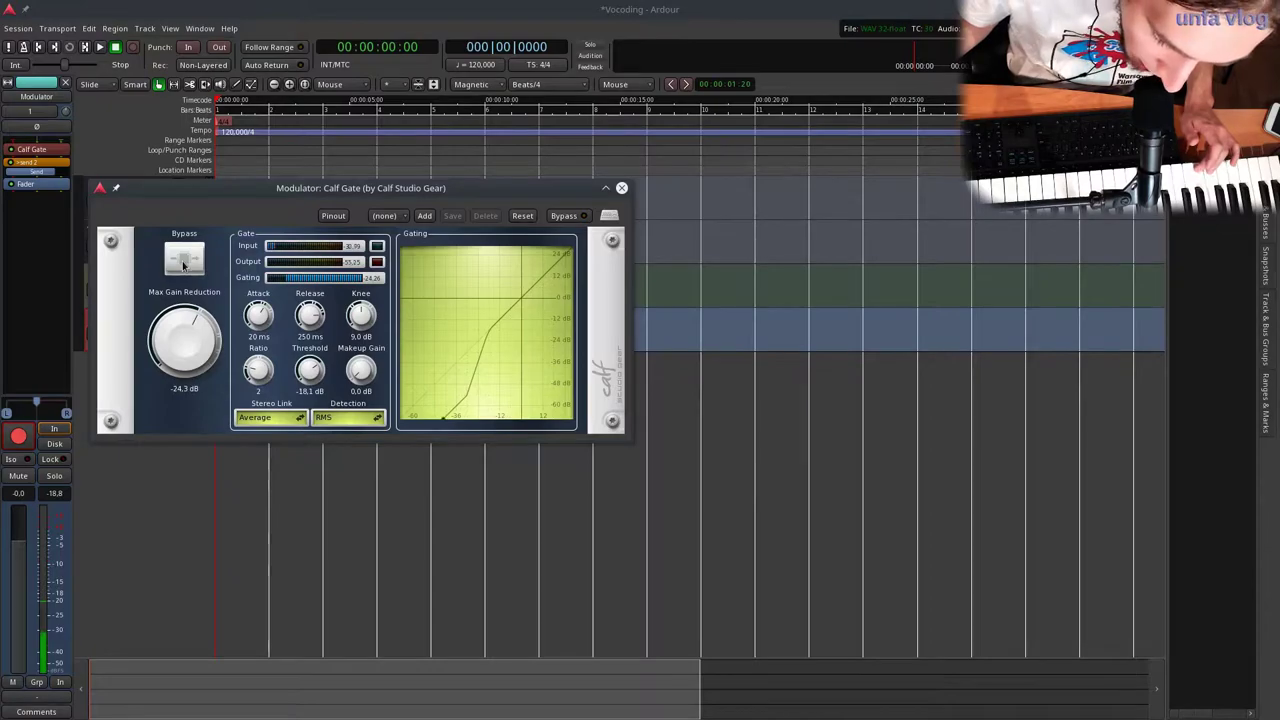
pyautogui.moveTo(316, 368); pyautogui.dragTo(324, 482)
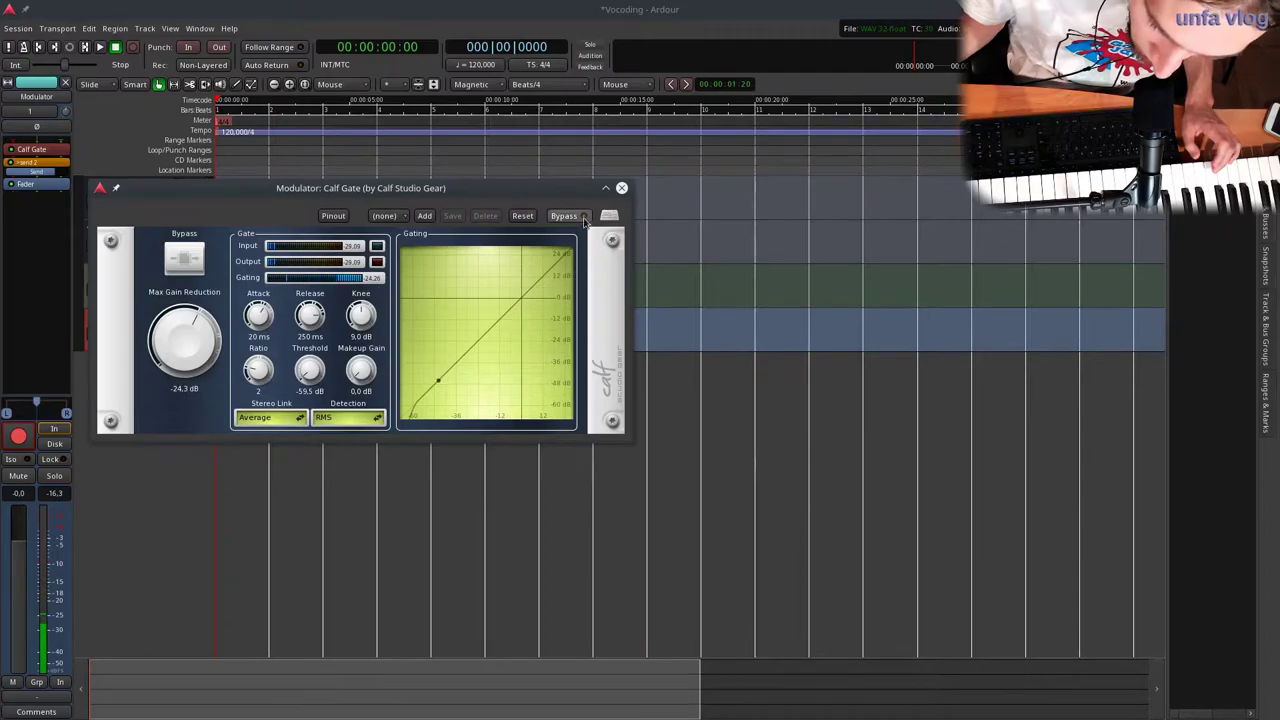
pyautogui.click(621, 187)
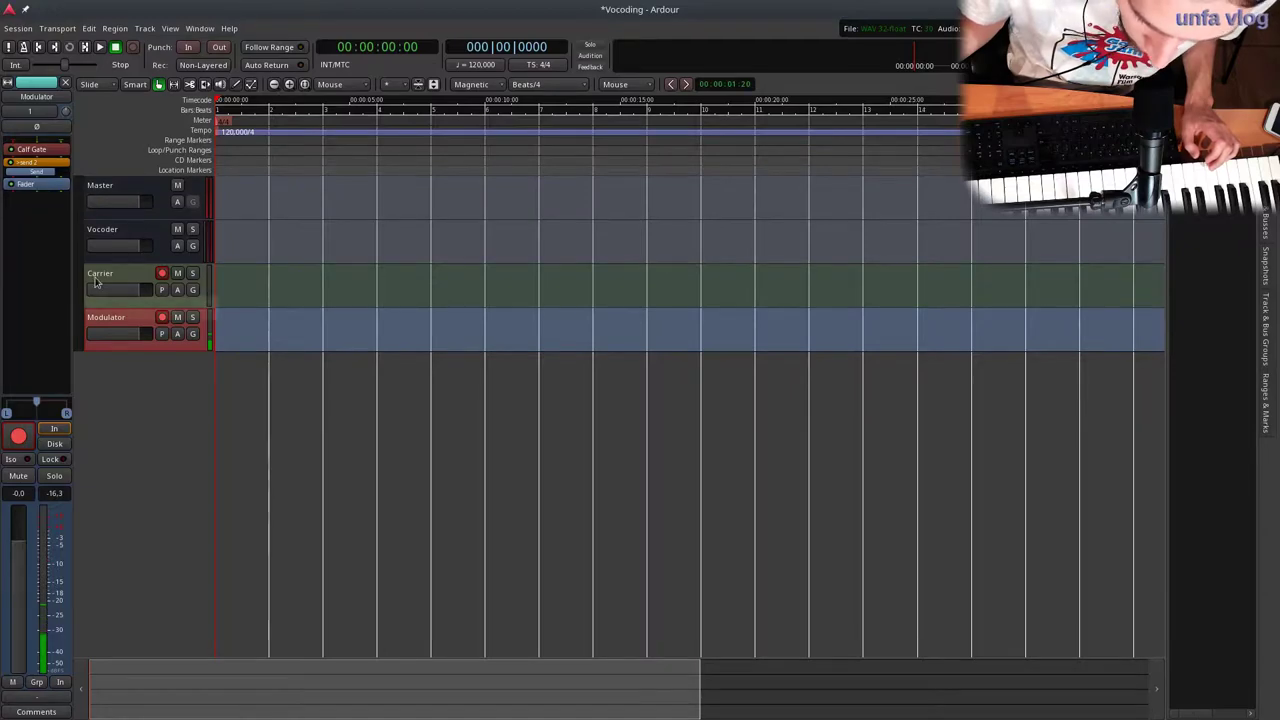
# Add the Calf Compressor plugin to the Modulator track
pyautogui.rightClick(38, 190)
pyautogui.moveTo(147, 196)
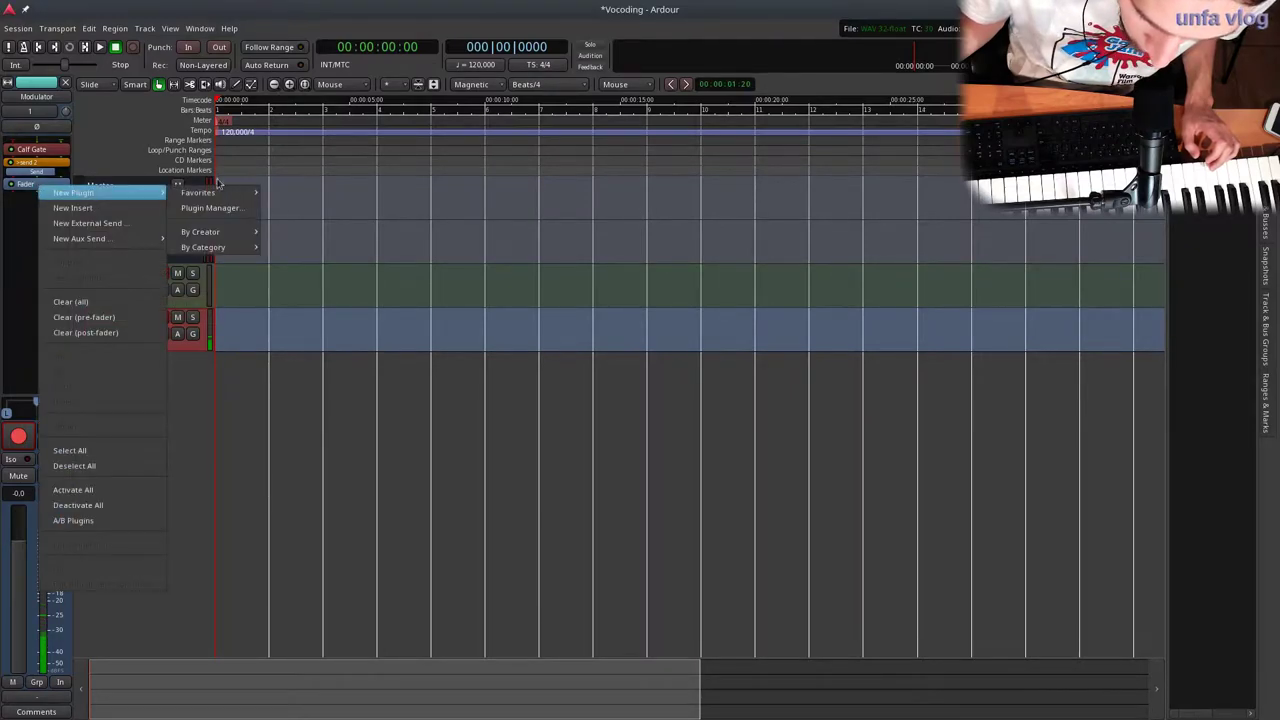
pyautogui.moveTo(225, 192)
pyautogui.click(315, 172)
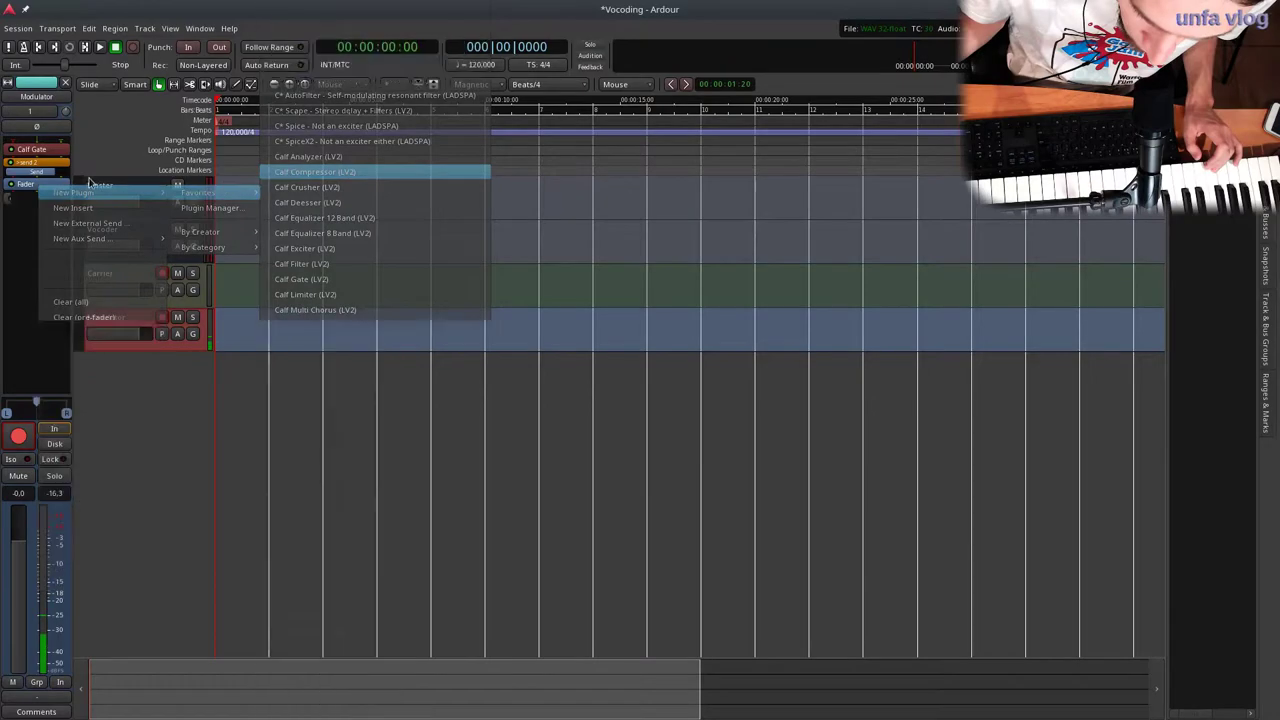
# Place Calf Compressor before the send on the Modulator track, lower its threshold to -23.4 dB, and close the plugin
pyautogui.moveTo(40, 205); pyautogui.dragTo(52, 165)
pyautogui.doubleClick(52, 165)
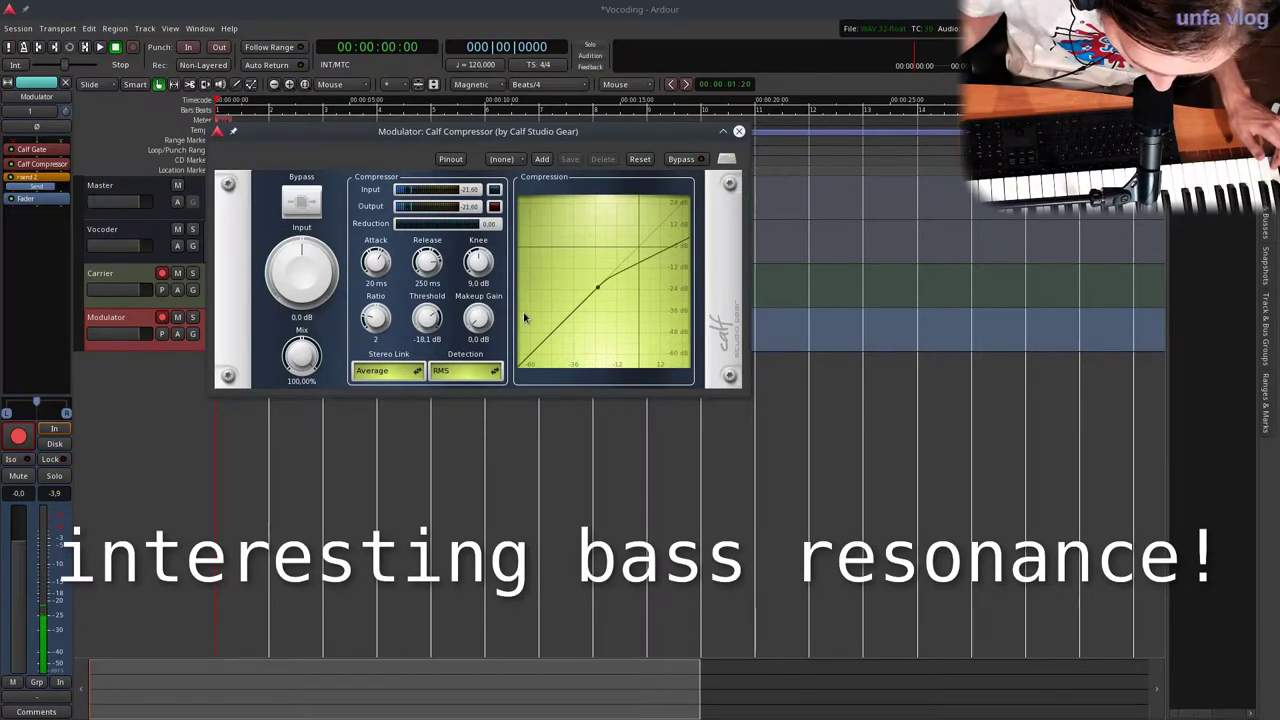
pyautogui.moveTo(426, 319); pyautogui.dragTo(433, 338)
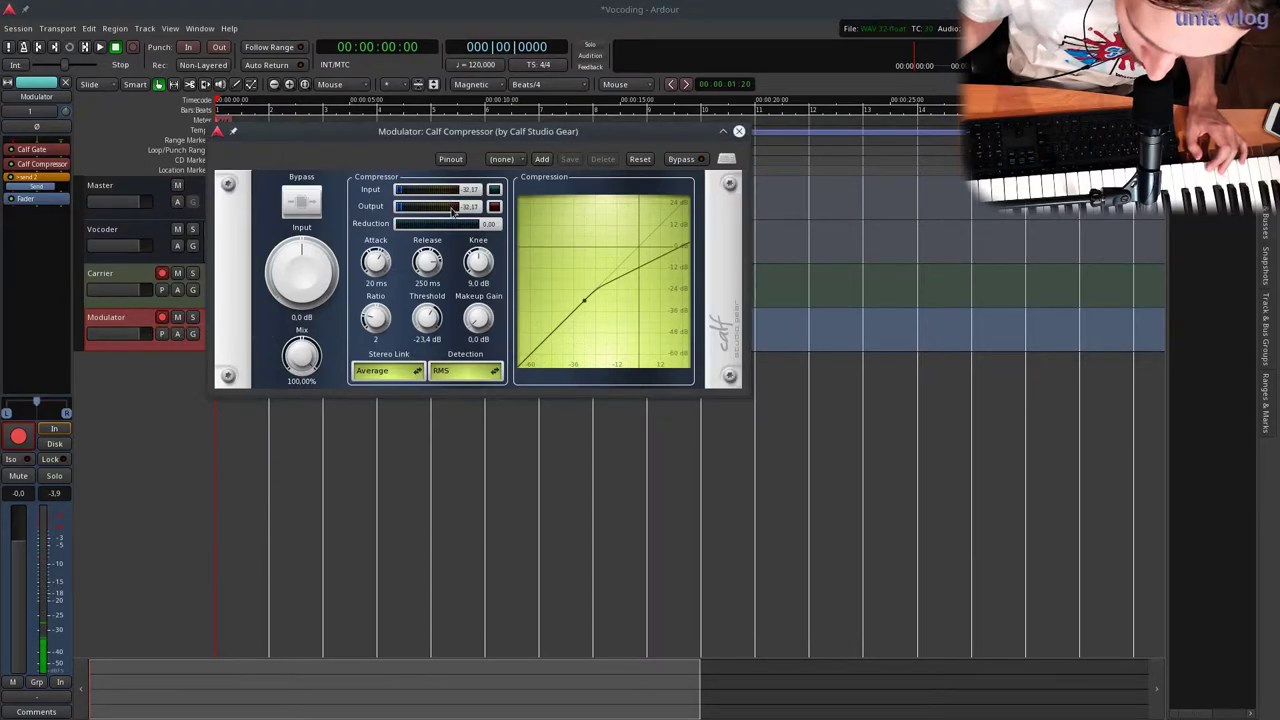
pyautogui.click(739, 133)
# Open Calf Vocoder on the Vocoder bus and set its analyzer to Modulator
pyautogui.click(110, 235)
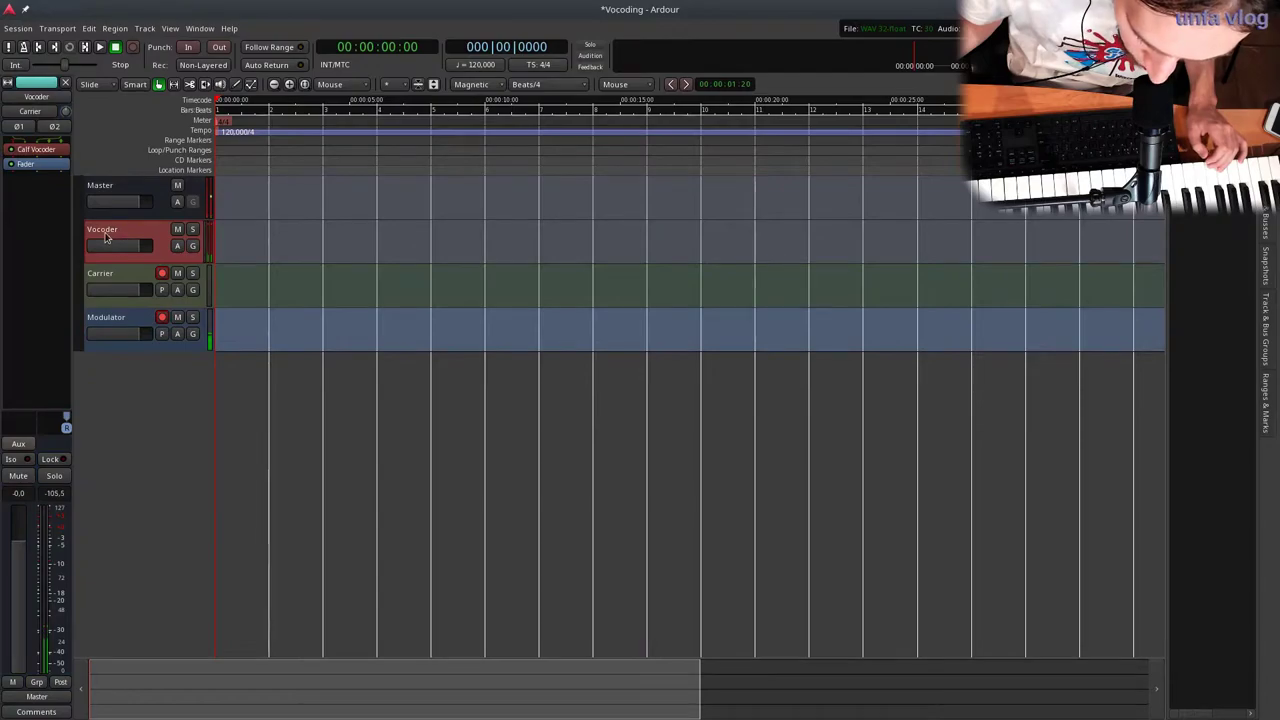
pyautogui.doubleClick(36, 149)
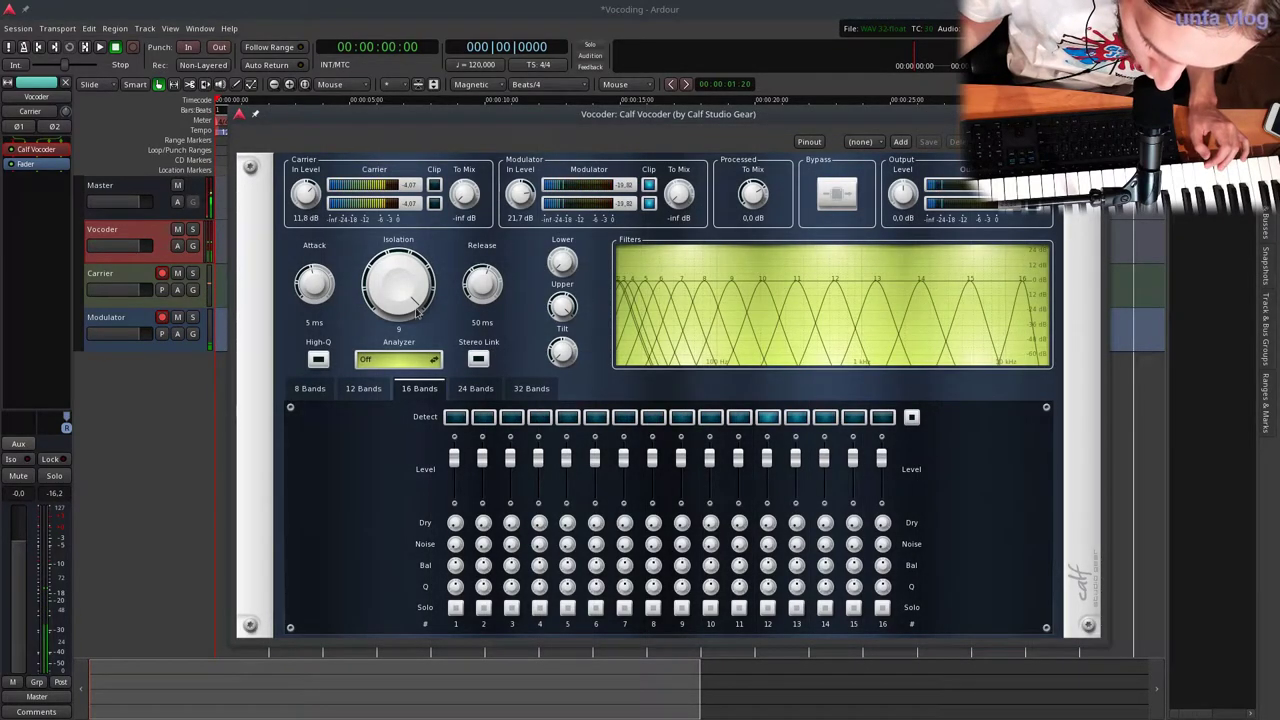
pyautogui.click(403, 362)
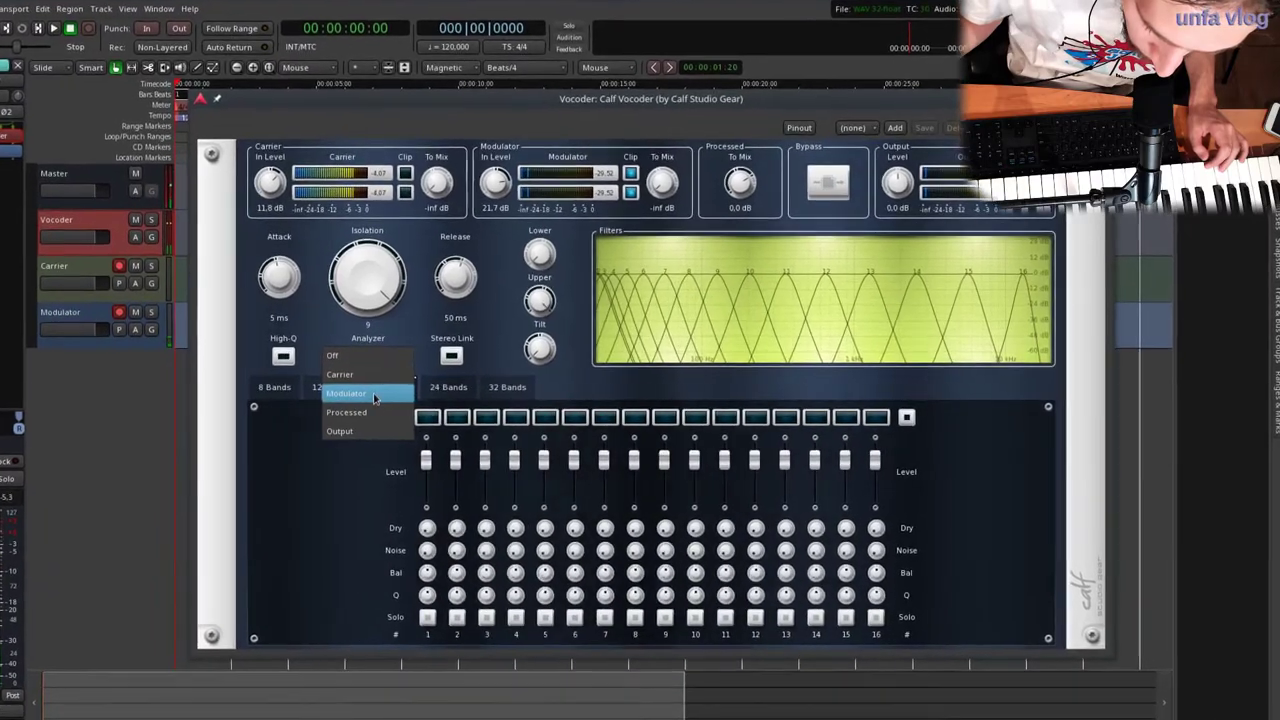
pyautogui.click(374, 399)
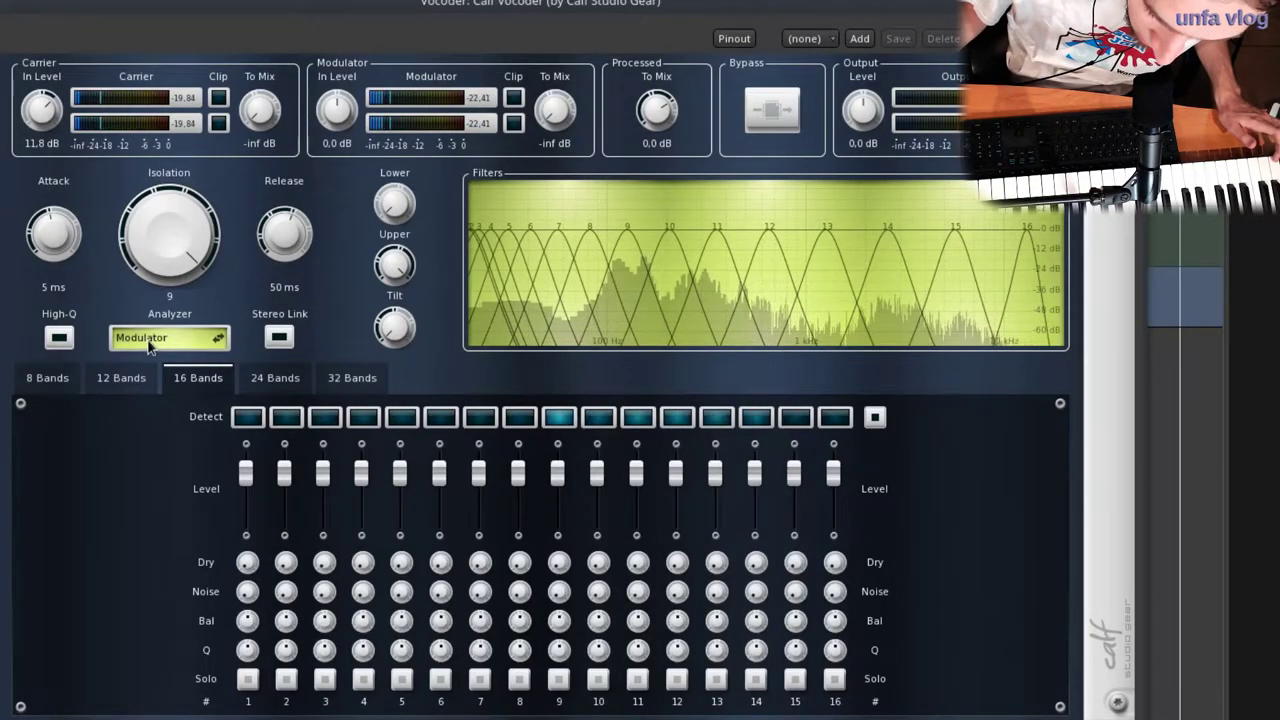
# Examine the carrier spectrum in the vocoder's analyzer and return the analyzer to Modulator
pyautogui.click(168, 346)
pyautogui.click(182, 328)
pyautogui.click(182, 328)
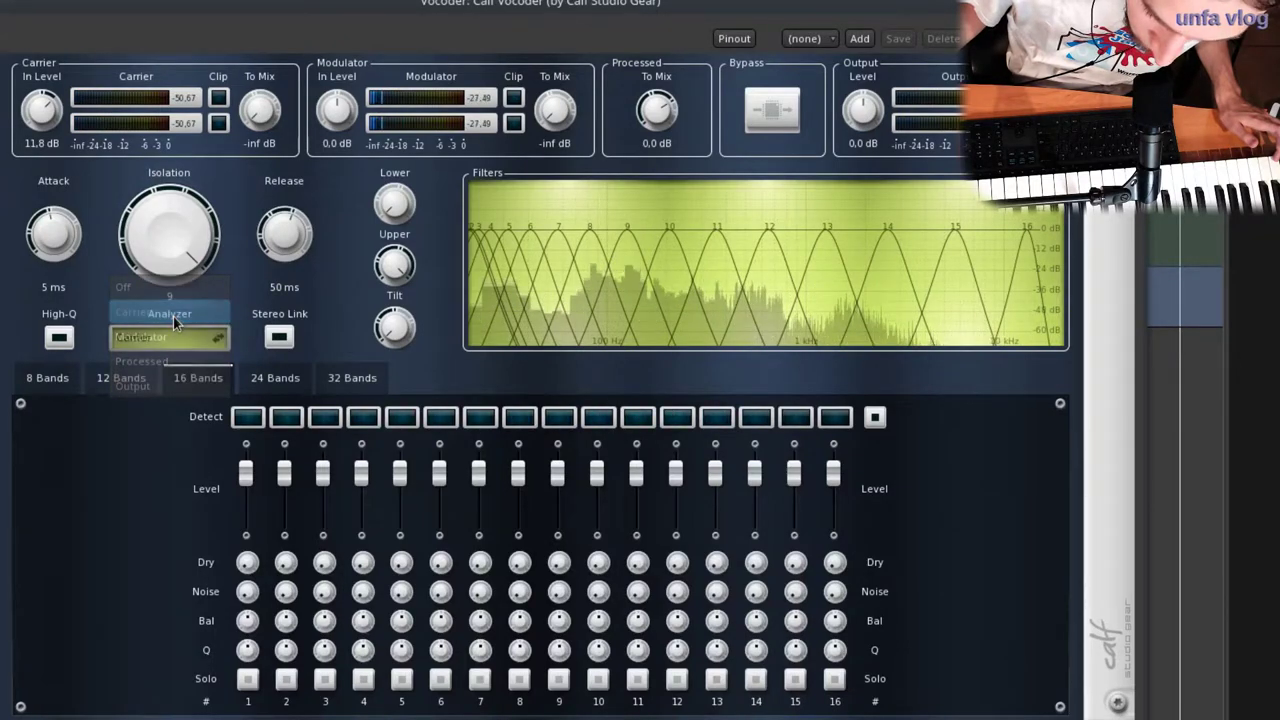
pyautogui.click(173, 316)
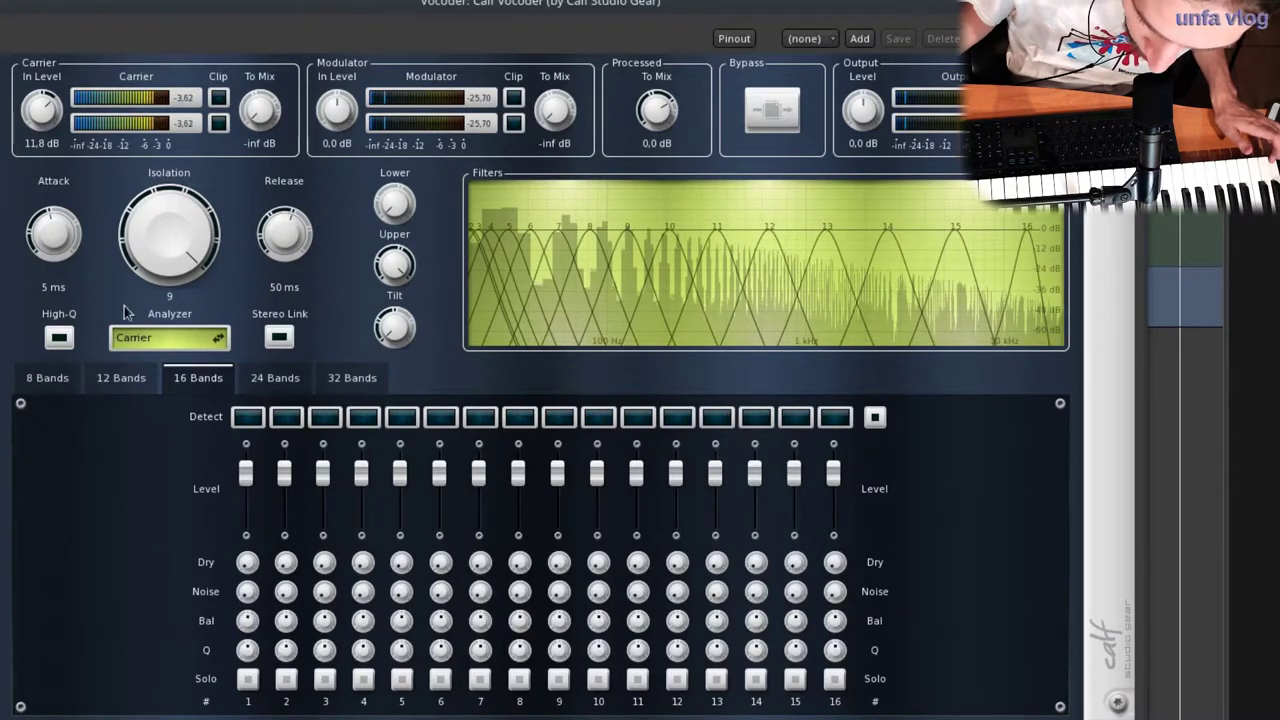
pyautogui.click(176, 337)
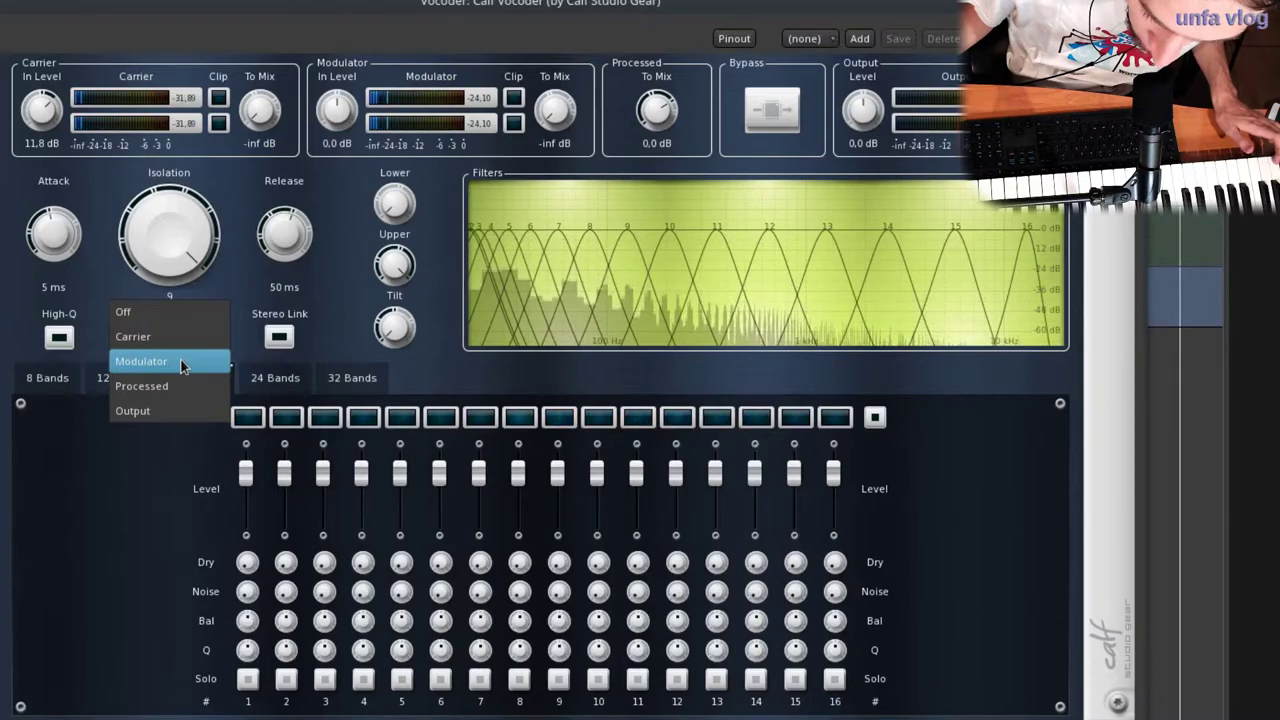
pyautogui.click(181, 364)
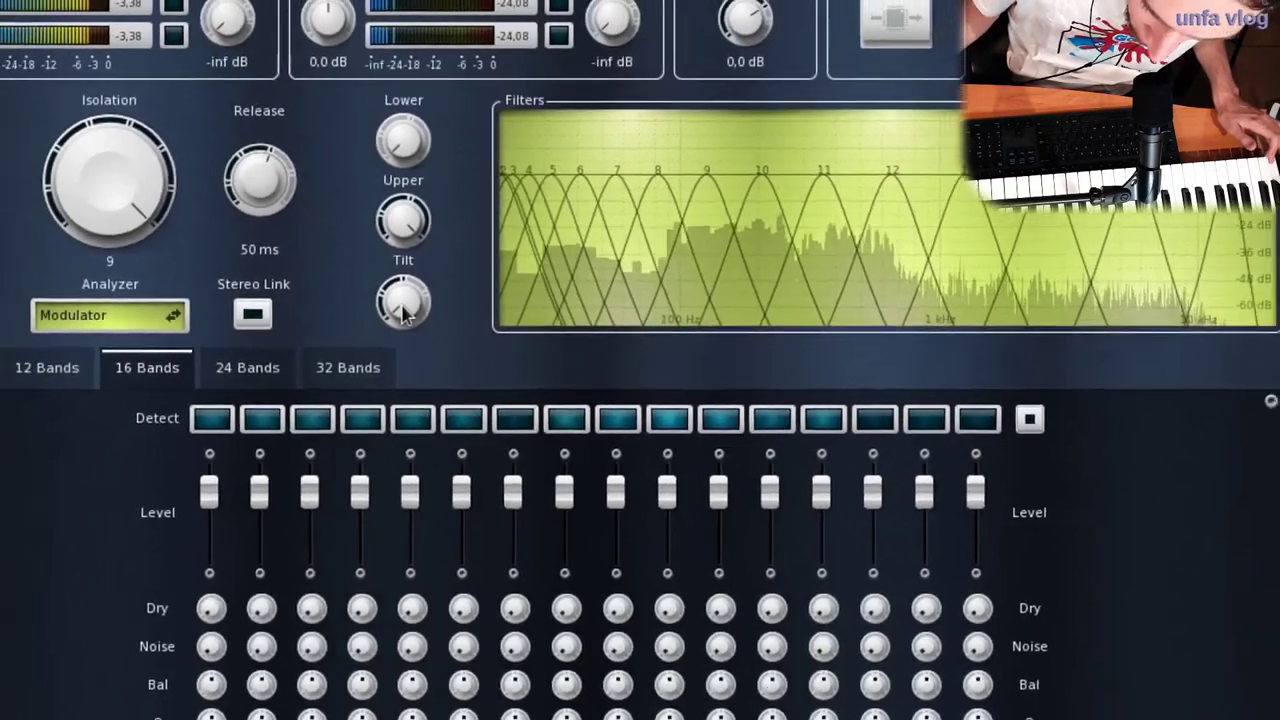
# Try the vocoder's filter tilt at both extremes and reset it to its centre default
pyautogui.moveTo(405, 315); pyautogui.dragTo(473, 116)
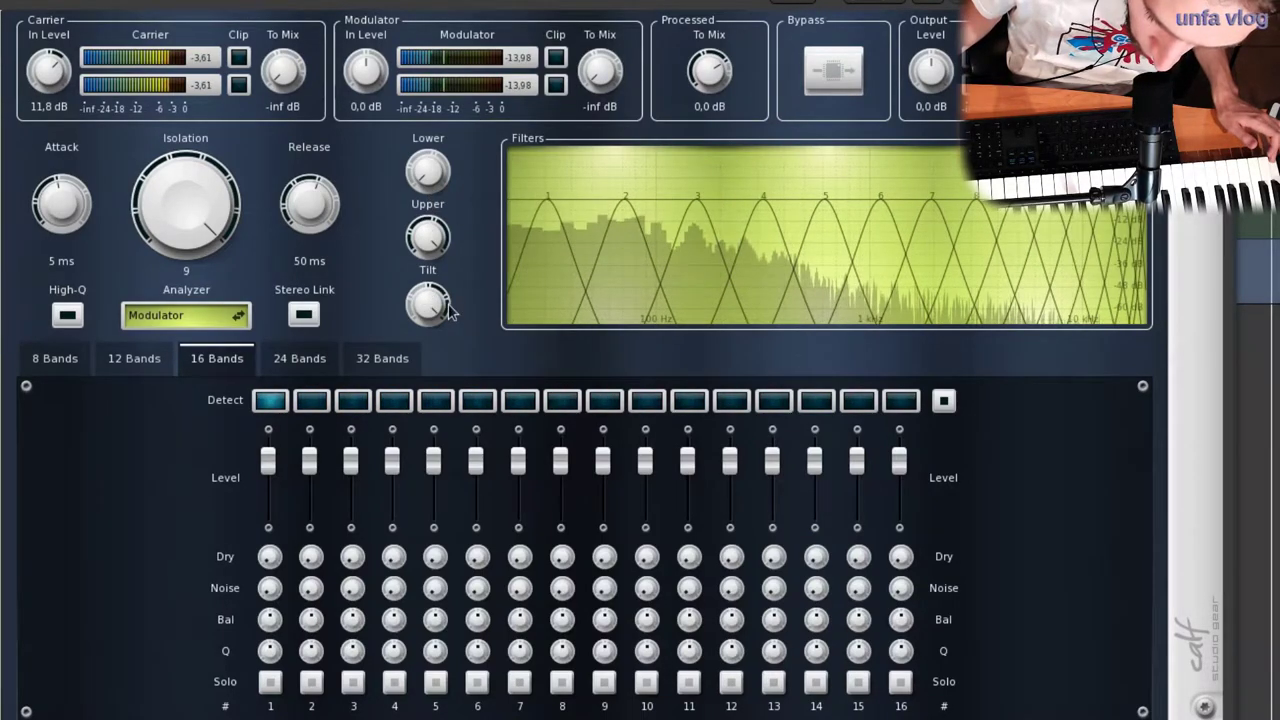
pyautogui.moveTo(433, 315); pyautogui.dragTo(435, 432)
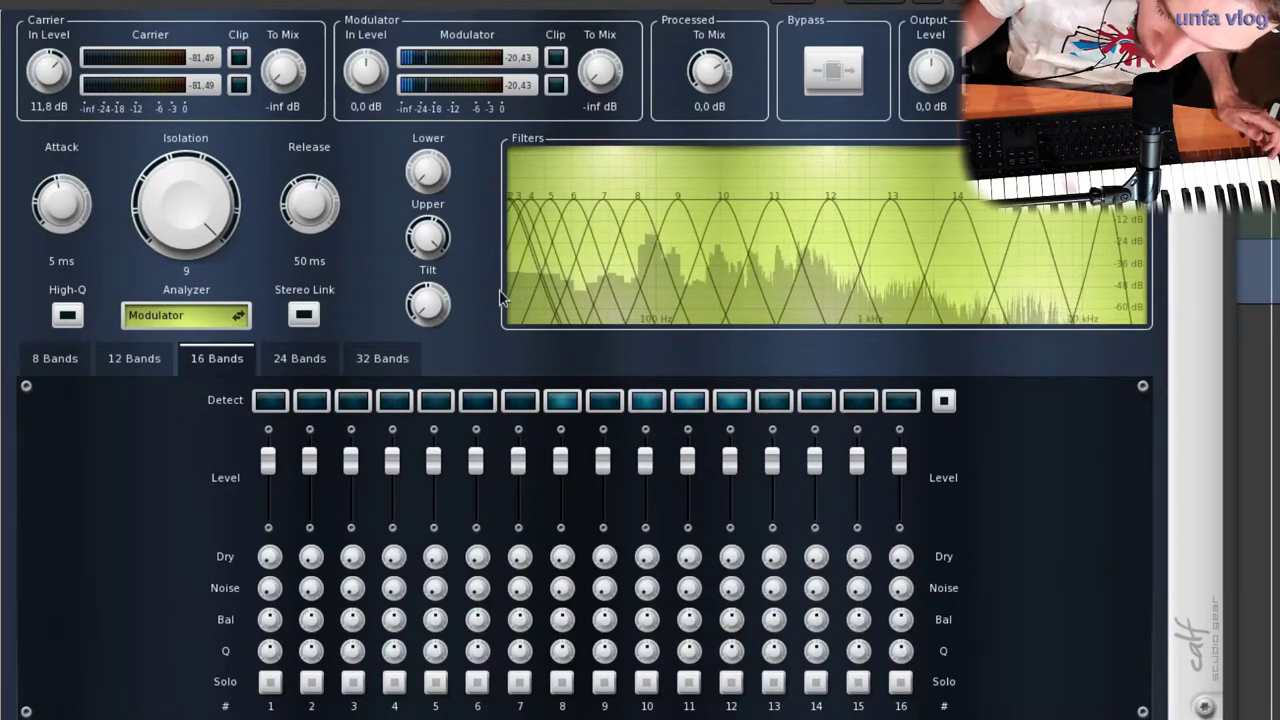
pyautogui.doubleClick(449, 295)
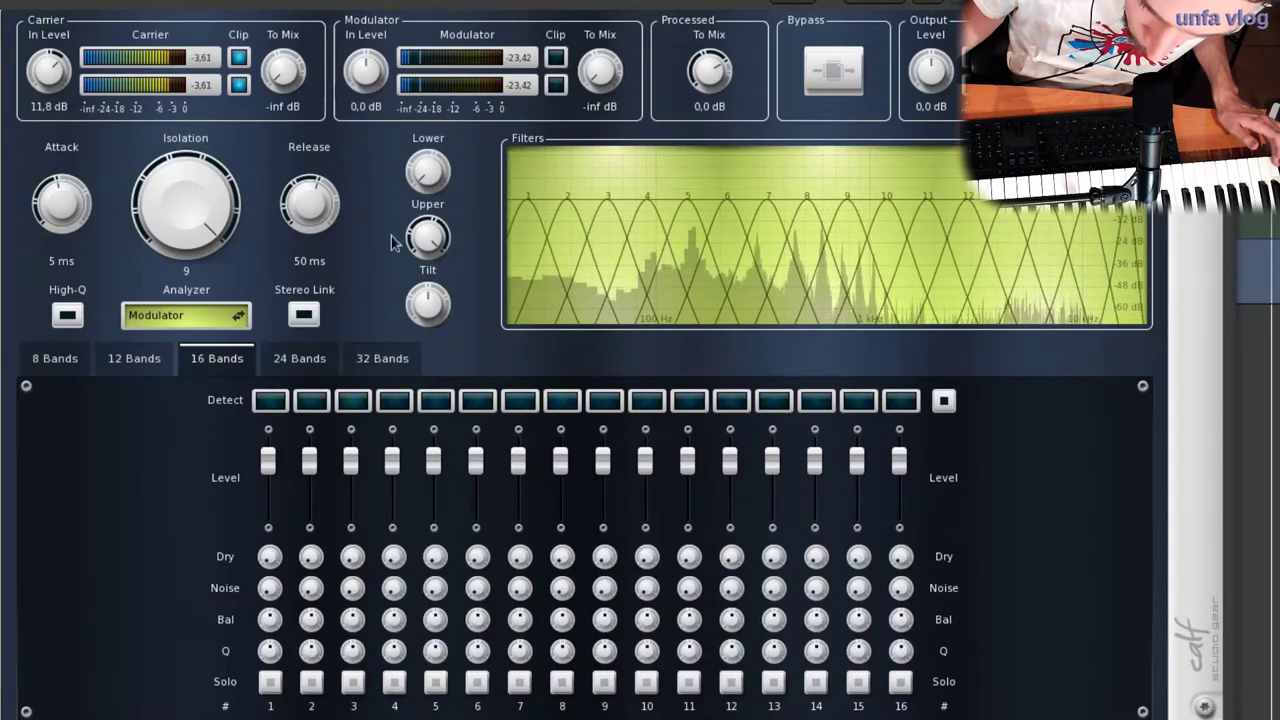
# Try the filters with High-Q off and a lower isolation, and restore isolation to 9 and High-Q to on
pyautogui.click(79, 320)
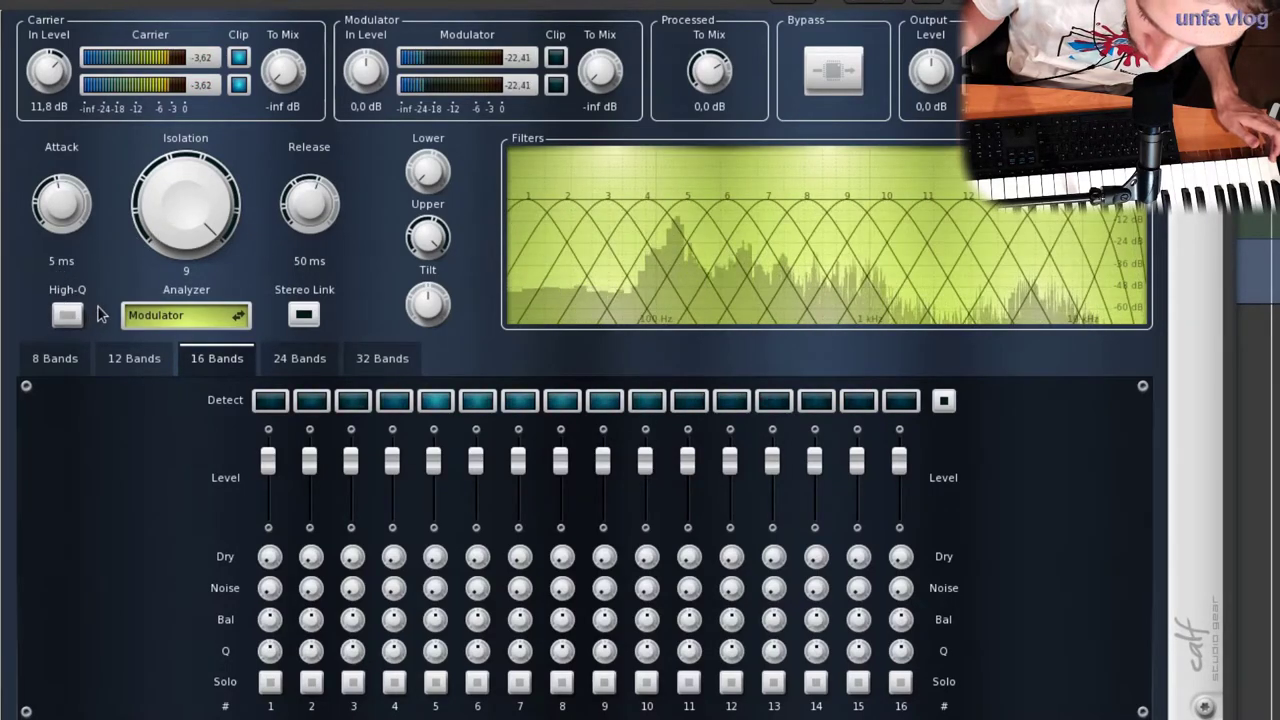
pyautogui.moveTo(181, 221); pyautogui.dragTo(203, 330)
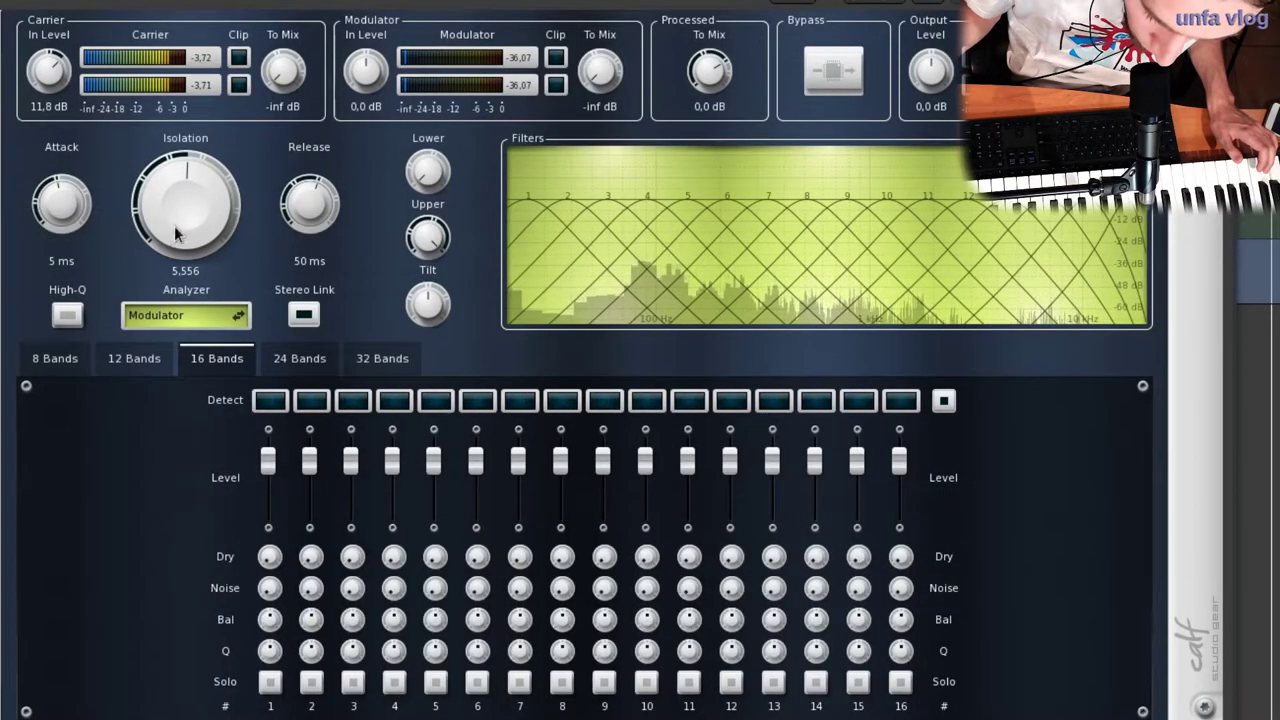
pyautogui.moveTo(175, 233); pyautogui.dragTo(190, 150)
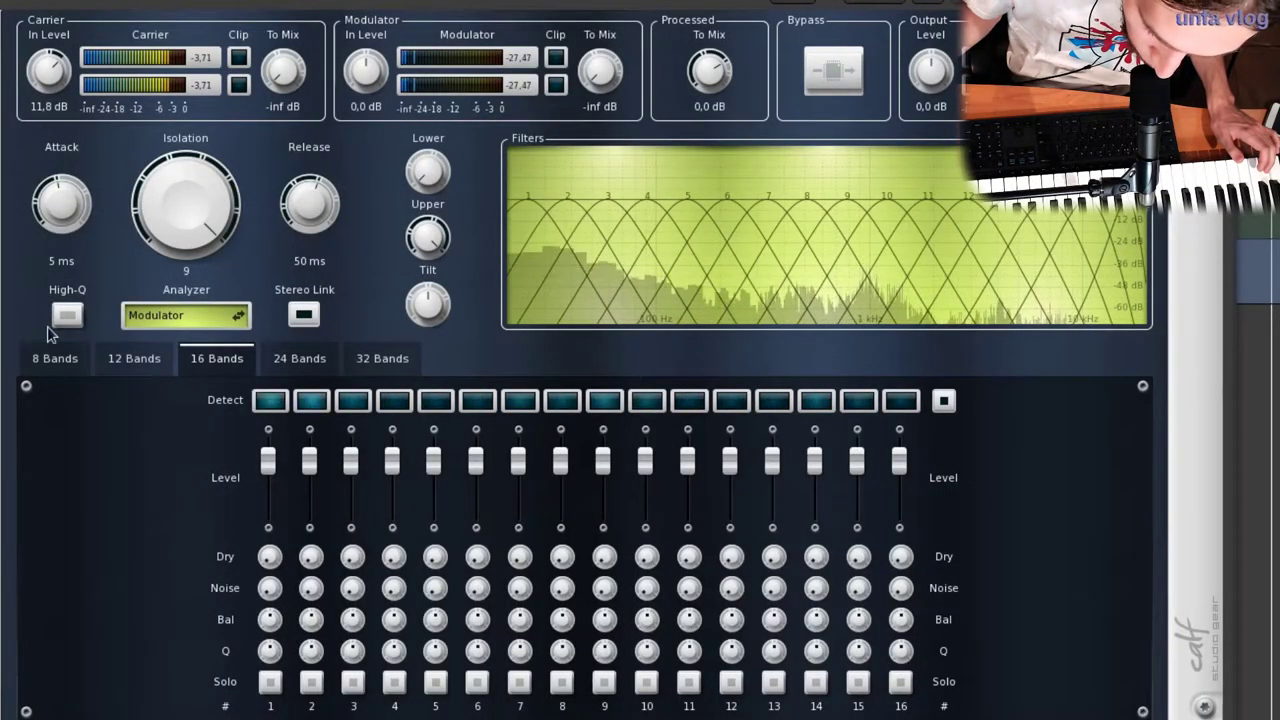
pyautogui.click(67, 316)
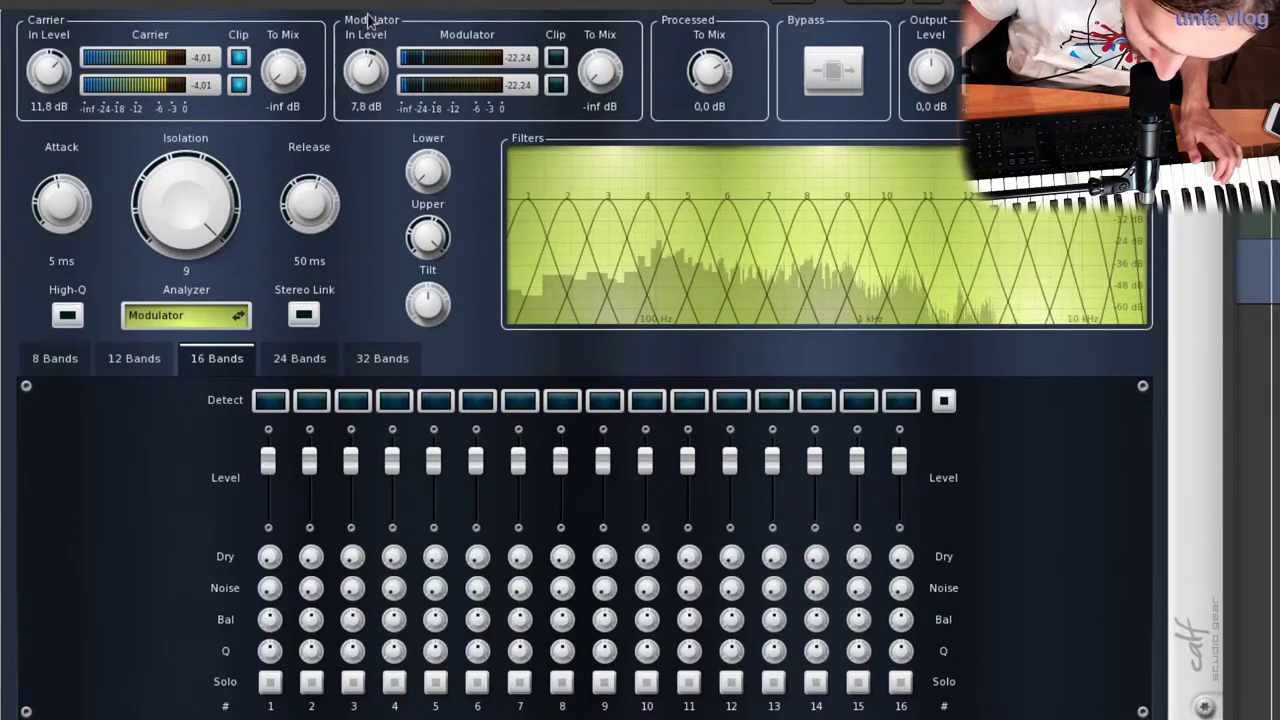
# Raise the modulator input level to 23.4 dB, compare the 8, 12, 16 and 24 band modes, and choose 32 bands
pyautogui.moveTo(366, 70); pyautogui.dragTo(366, 40)
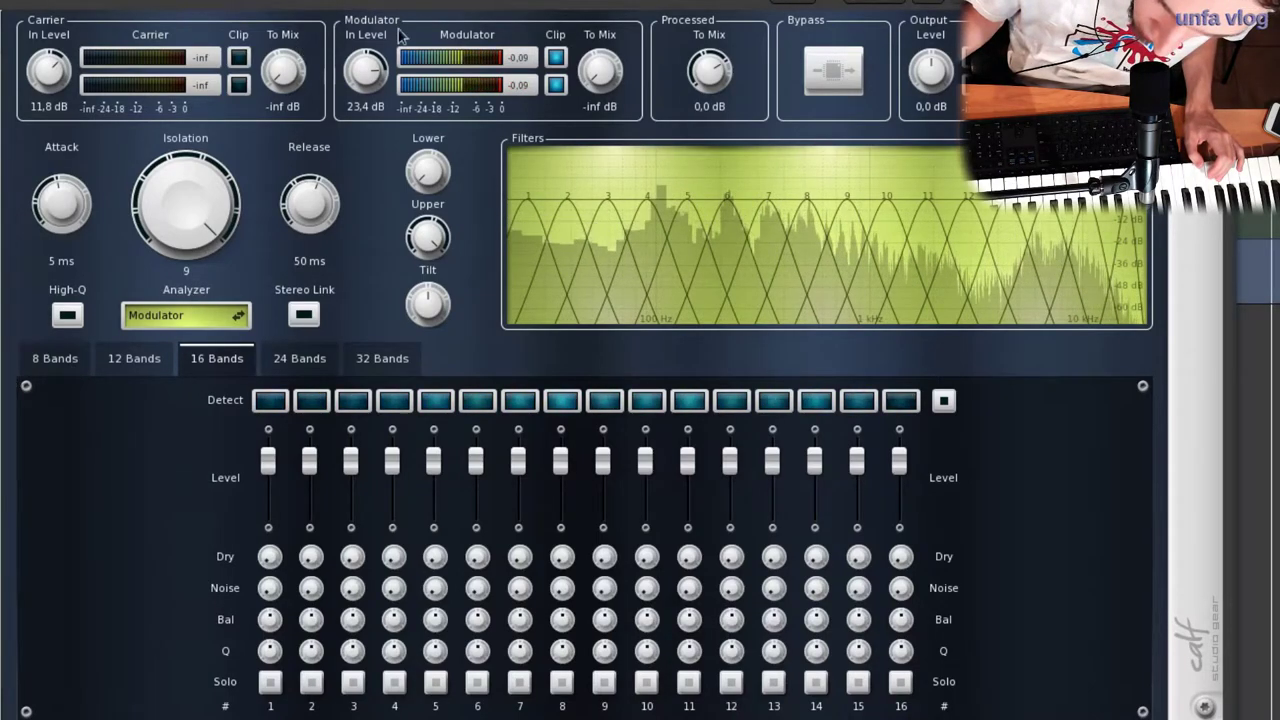
pyautogui.click(50, 360)
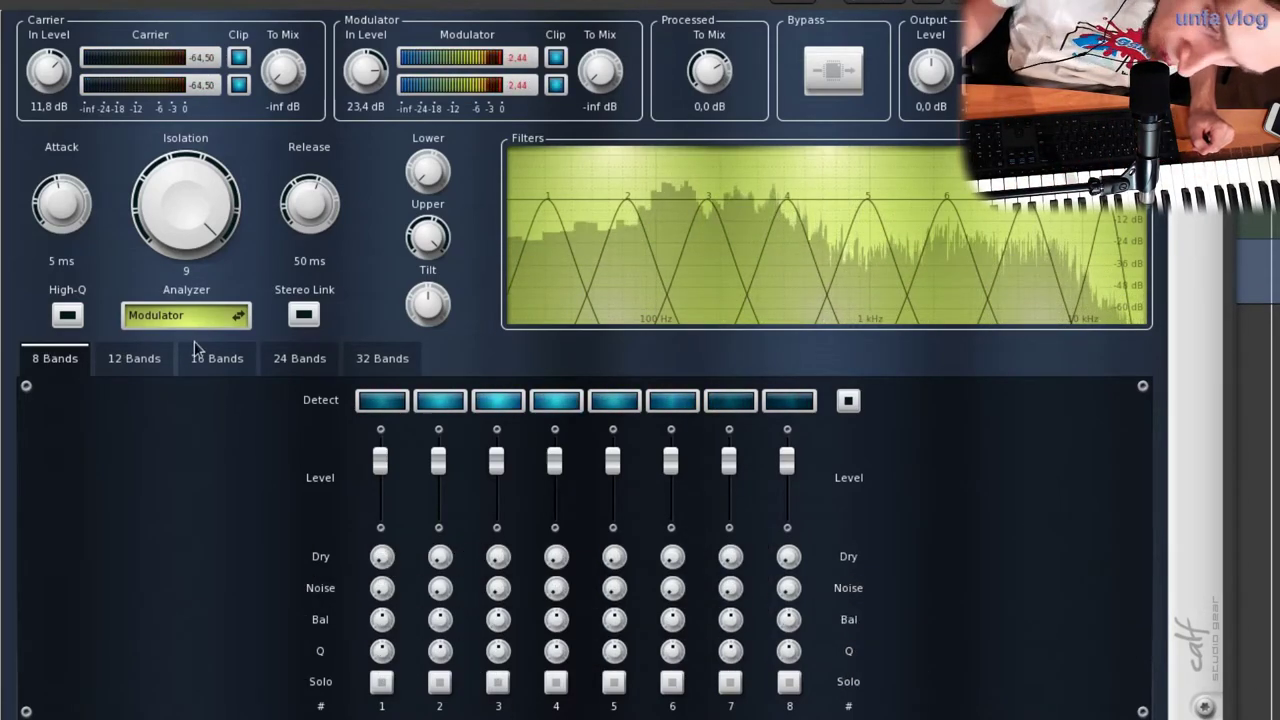
pyautogui.click(129, 368)
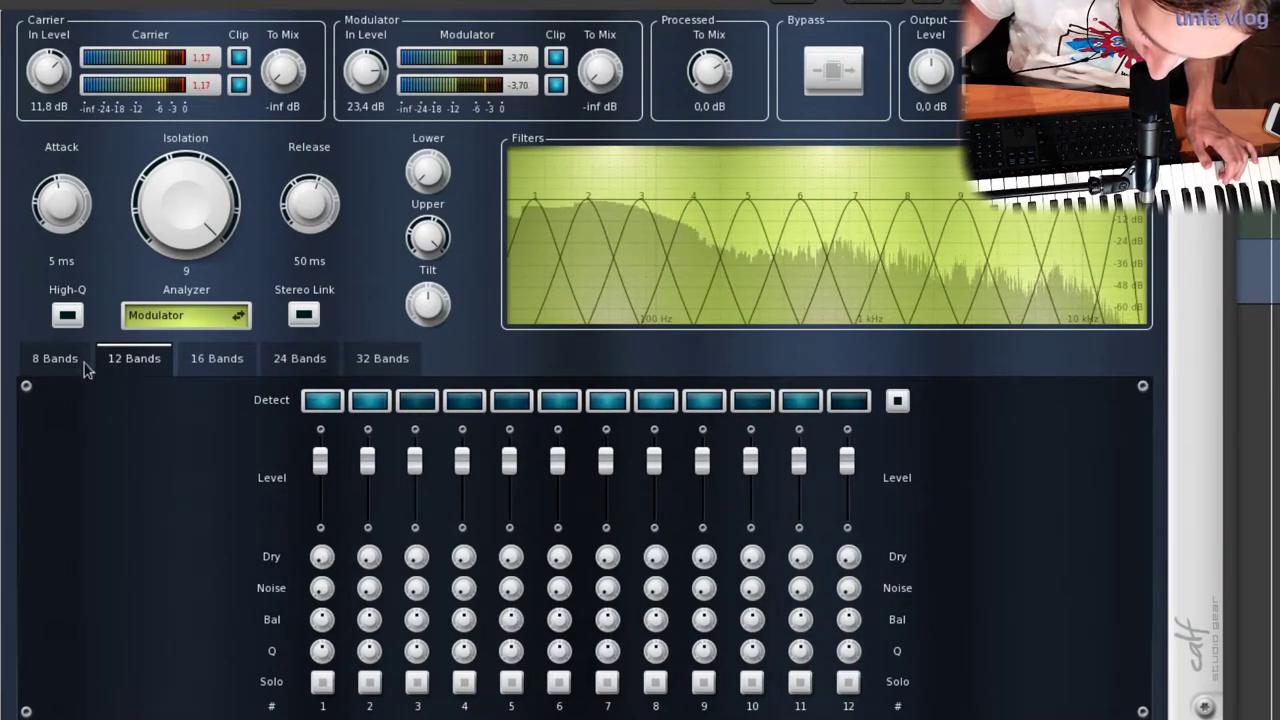
pyautogui.click(45, 368)
pyautogui.click(125, 366)
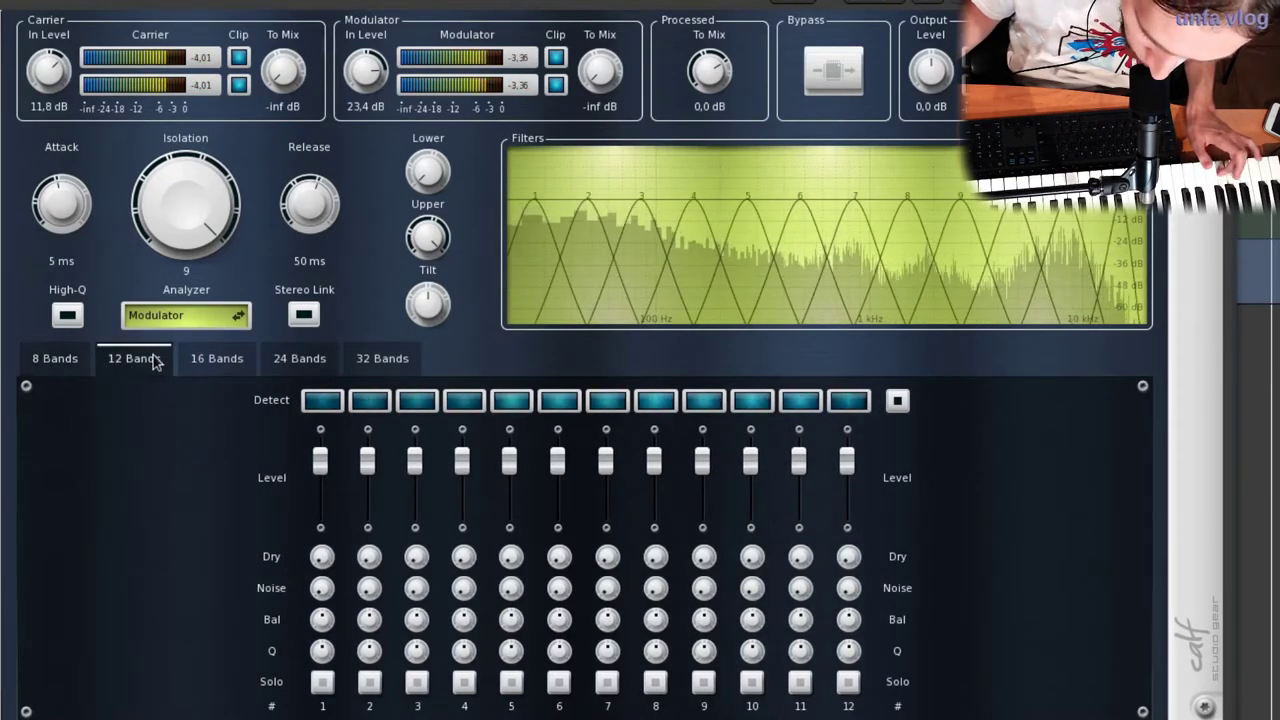
pyautogui.click(203, 364)
pyautogui.click(320, 366)
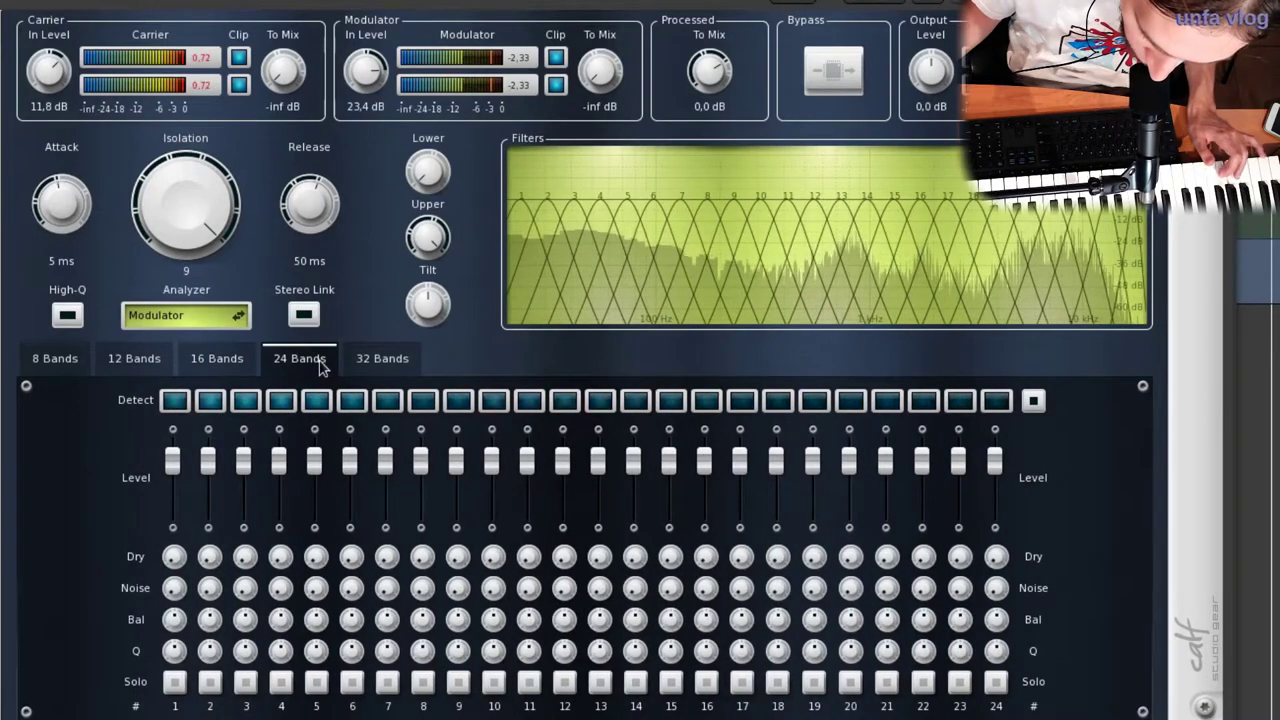
pyautogui.click(382, 366)
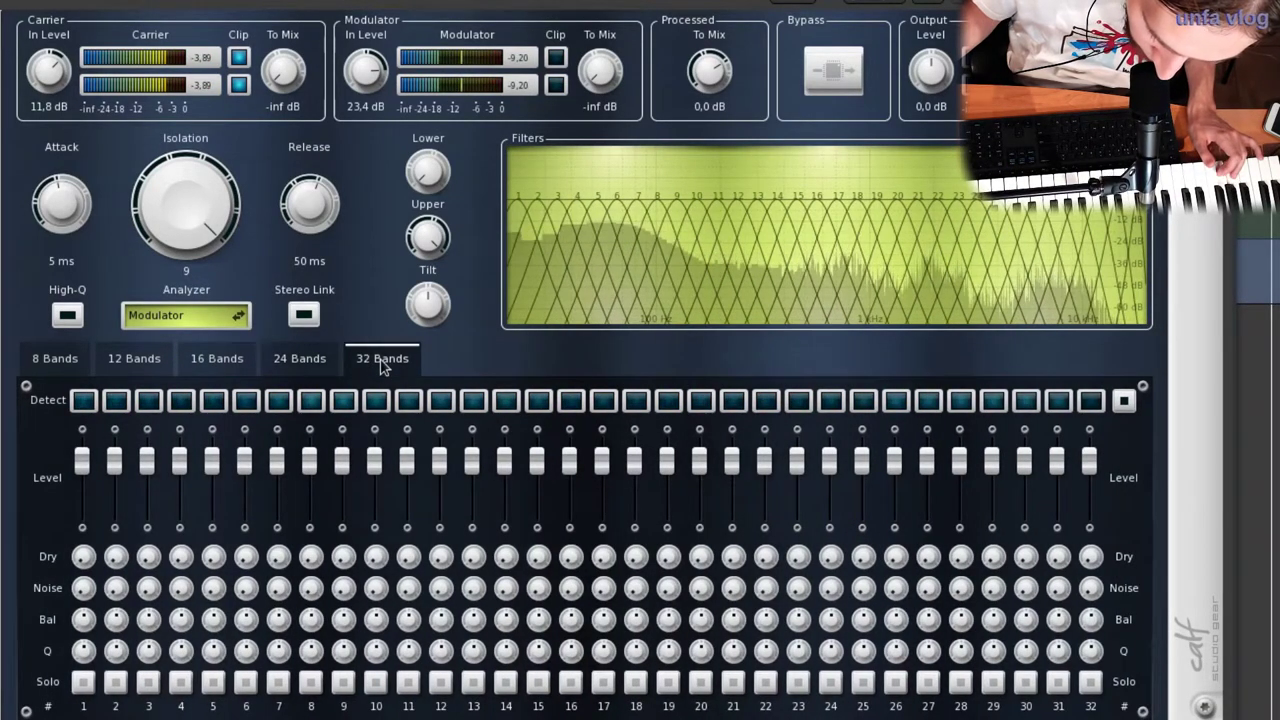
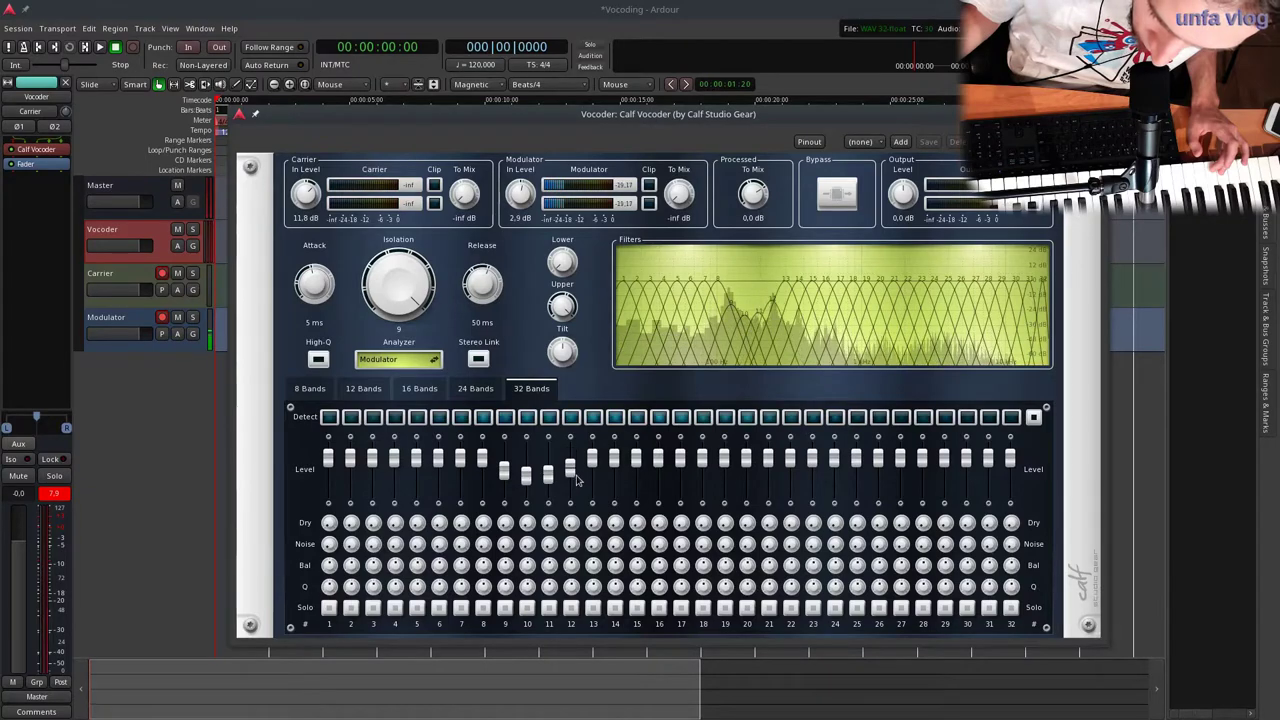
# Try a freehand level curve across the 32 bands, compare it in the smaller band modes, and flatten the levels again
pyautogui.moveTo(594, 481)
pyautogui.mouseDown()
pyautogui.moveTo(760, 445)
pyautogui.moveTo(945, 440)
pyautogui.moveTo(1010, 455)
pyautogui.mouseUp()
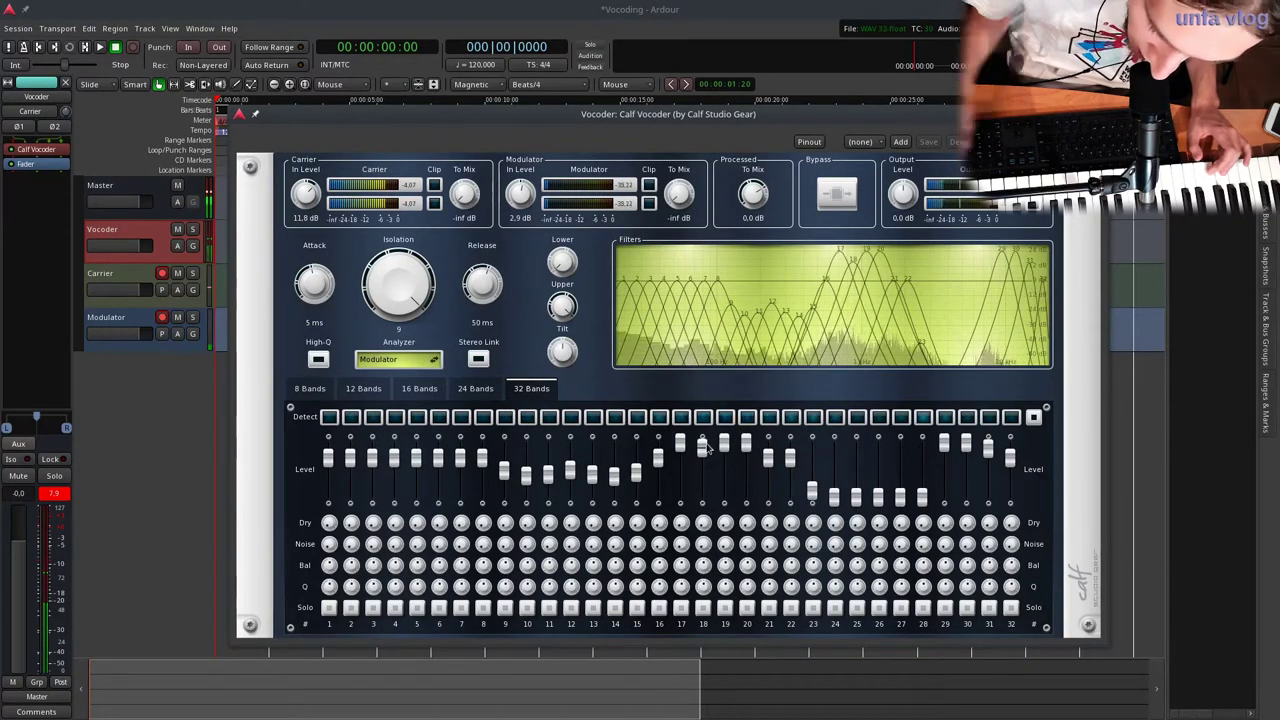
pyautogui.click(475, 388)
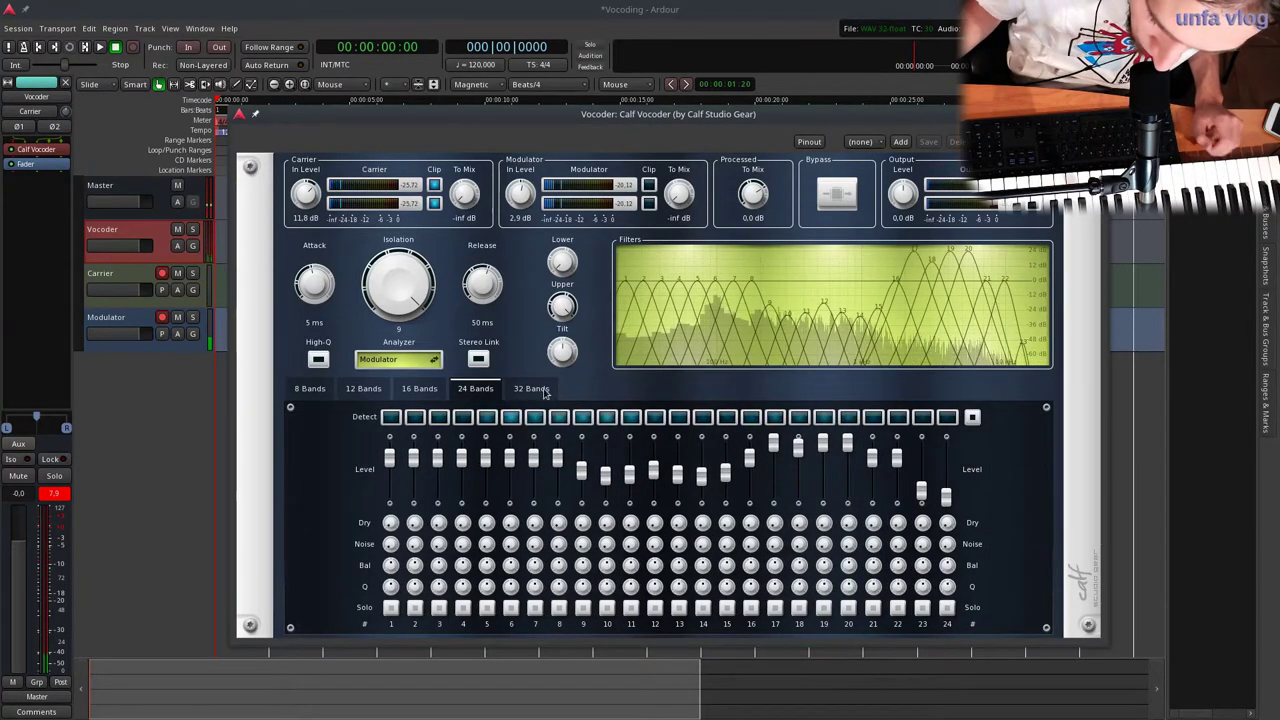
pyautogui.click(527, 390)
pyautogui.click(419, 388)
pyautogui.click(363, 388)
pyautogui.click(312, 389)
pyautogui.click(524, 389)
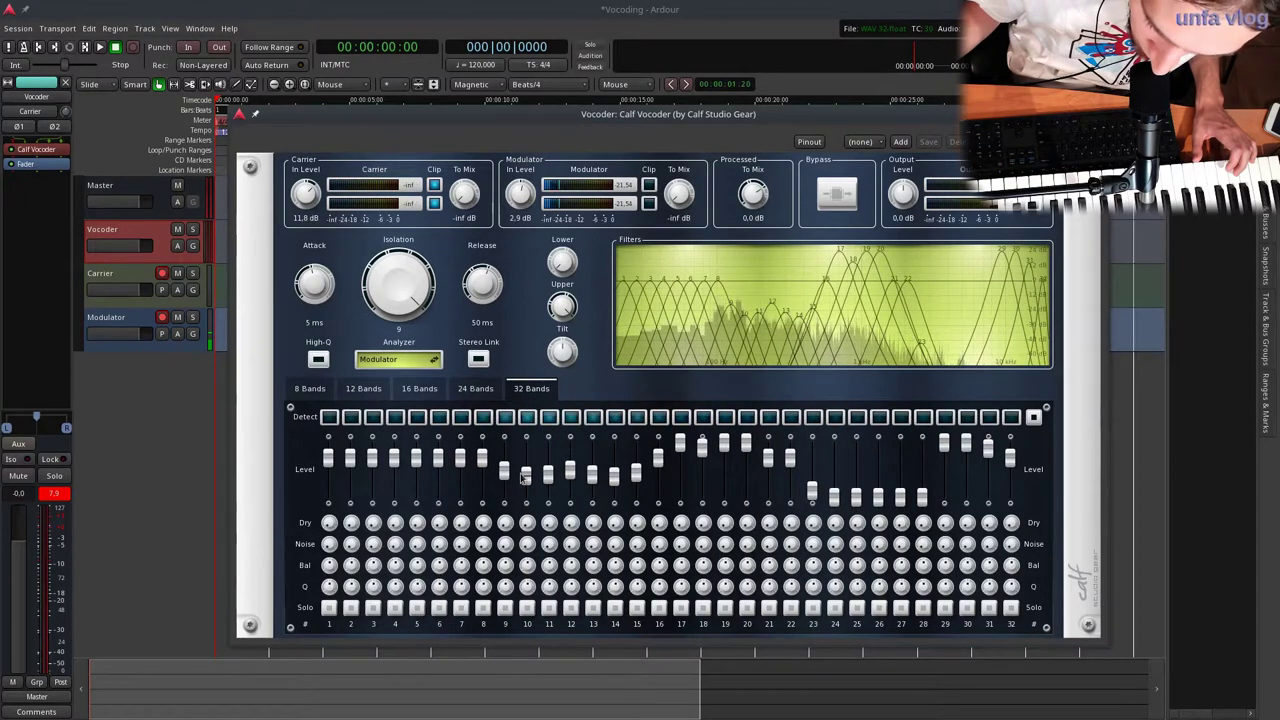
pyautogui.moveTo(706, 447)
pyautogui.mouseDown()
pyautogui.moveTo(885, 470)
pyautogui.moveTo(1038, 422)
pyautogui.mouseUp()
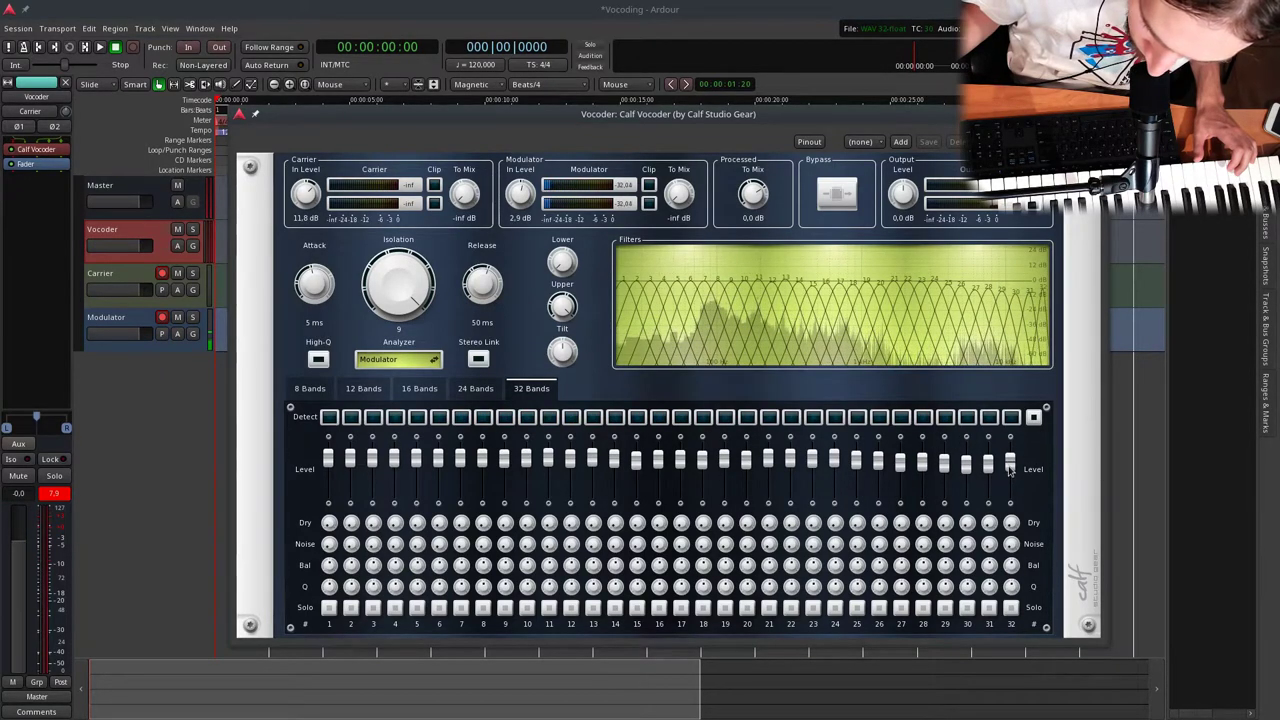
# Raise the modulator input level to 20.2 dB and turn up the noise on the highest vocoder bands, down to band 23
pyautogui.moveTo(521, 188); pyautogui.dragTo(525, 162)
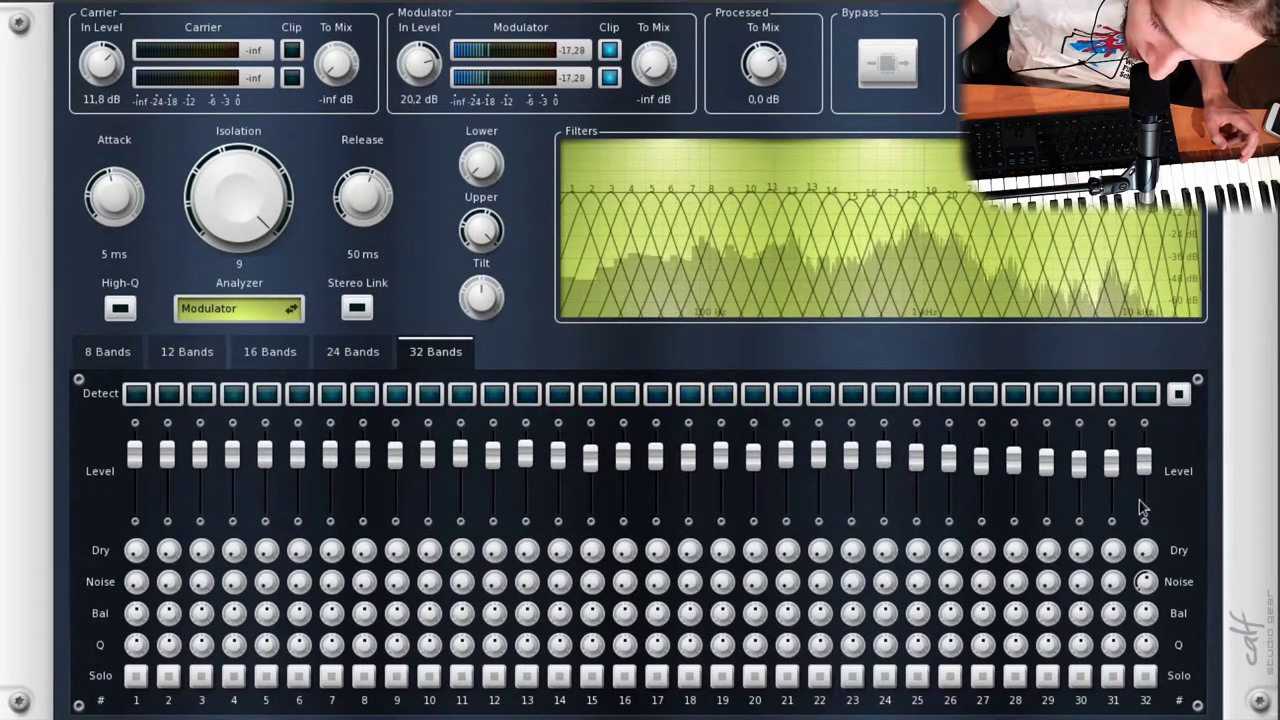
pyautogui.moveTo(1080, 581); pyautogui.dragTo(1087, 505)
pyautogui.moveTo(1015, 581)
pyautogui.mouseDown()
pyautogui.moveTo(1016, 604)
pyautogui.moveTo(1011, 477)
pyautogui.moveTo(984, 578)
pyautogui.moveTo(985, 467)
pyautogui.mouseUp()
pyautogui.moveTo(950, 581)
pyautogui.mouseDown()
pyautogui.moveTo(962, 451)
pyautogui.moveTo(925, 518)
pyautogui.moveTo(923, 477)
pyautogui.mouseUp()
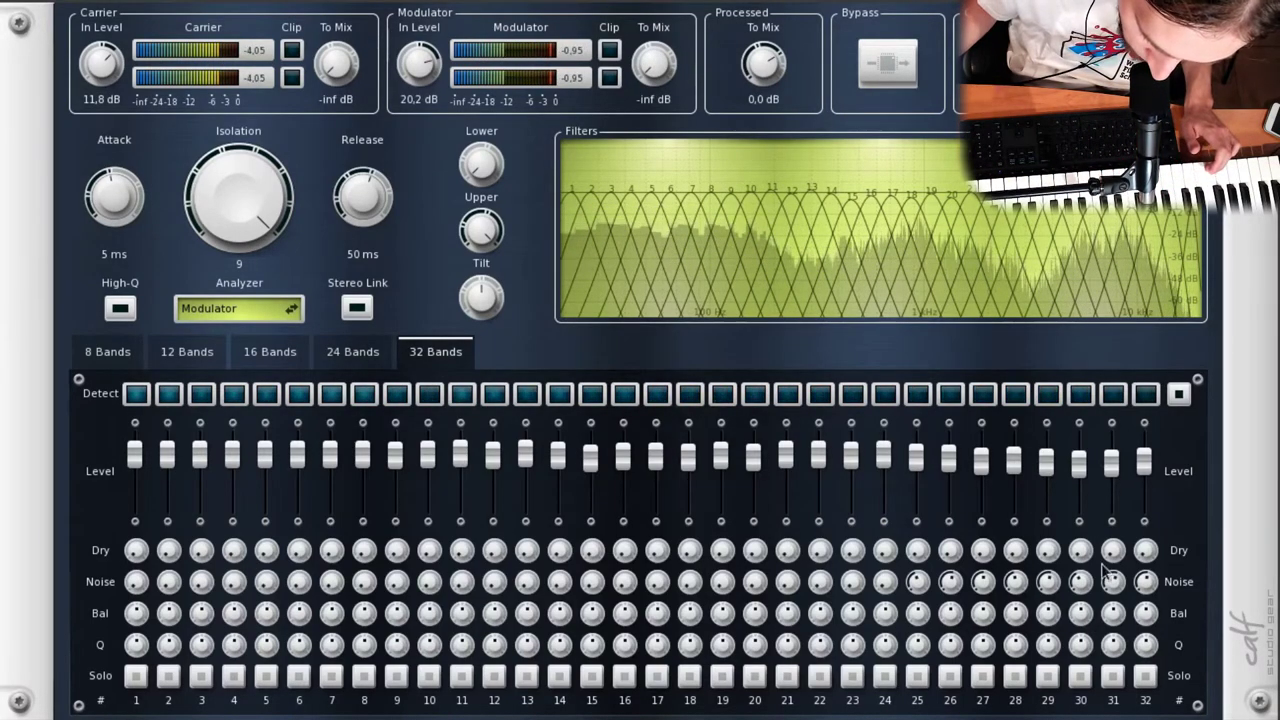
pyautogui.moveTo(895, 588); pyautogui.dragTo(889, 523)
pyautogui.moveTo(851, 586); pyautogui.dragTo(845, 497)
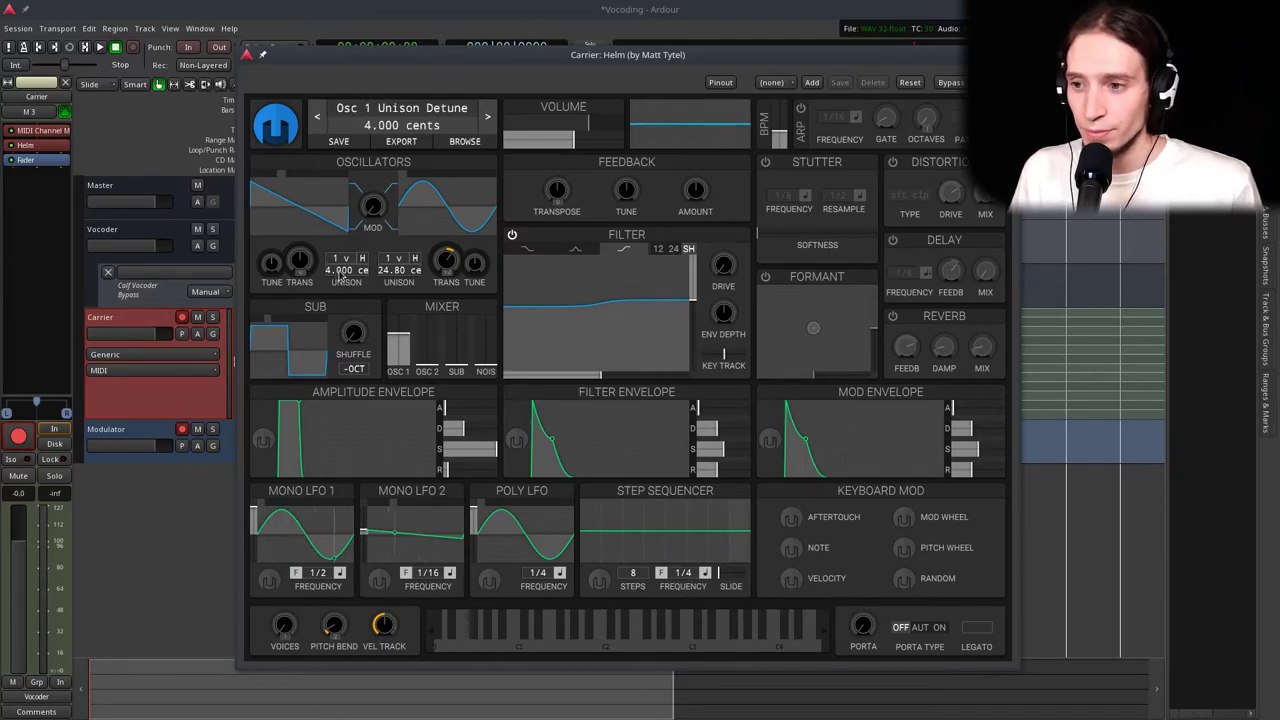
# Set Helm's oscillator 1 to 9 unison voices with 12.40 cents detune, and increase the synth's polyphony voices
pyautogui.moveTo(347, 260); pyautogui.dragTo(347, 225)
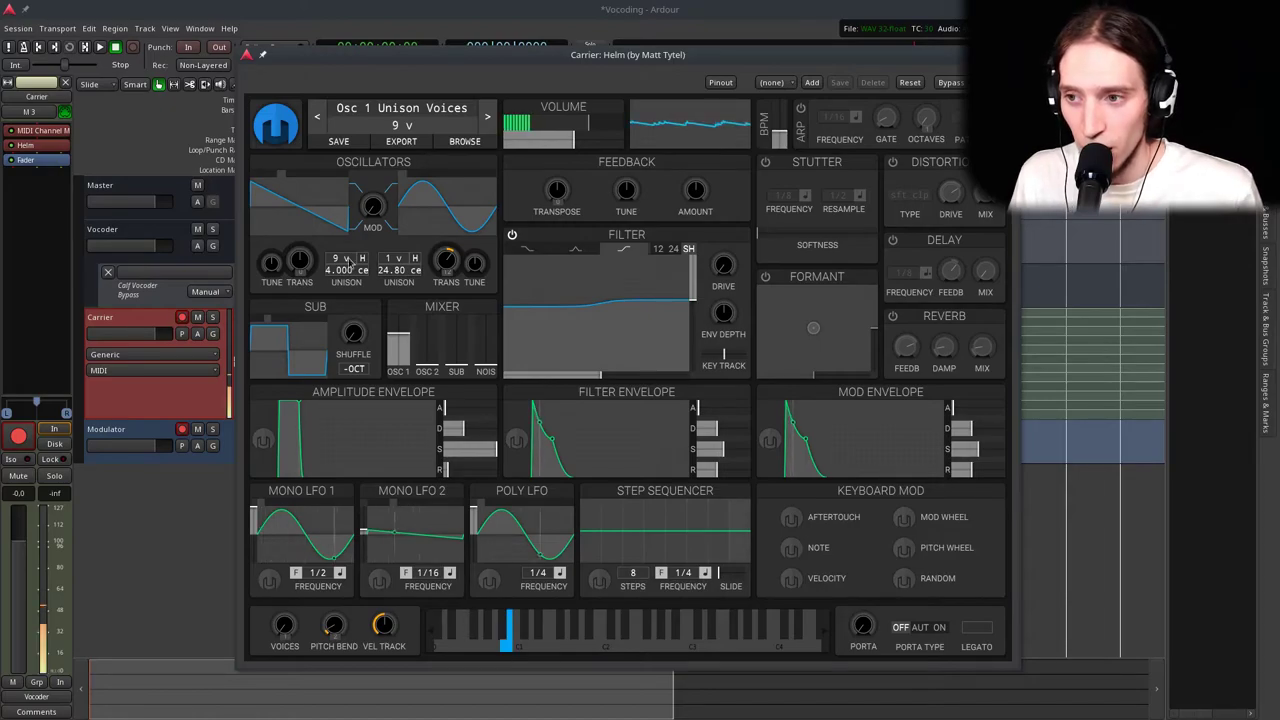
pyautogui.moveTo(347, 270); pyautogui.dragTo(347, 240)
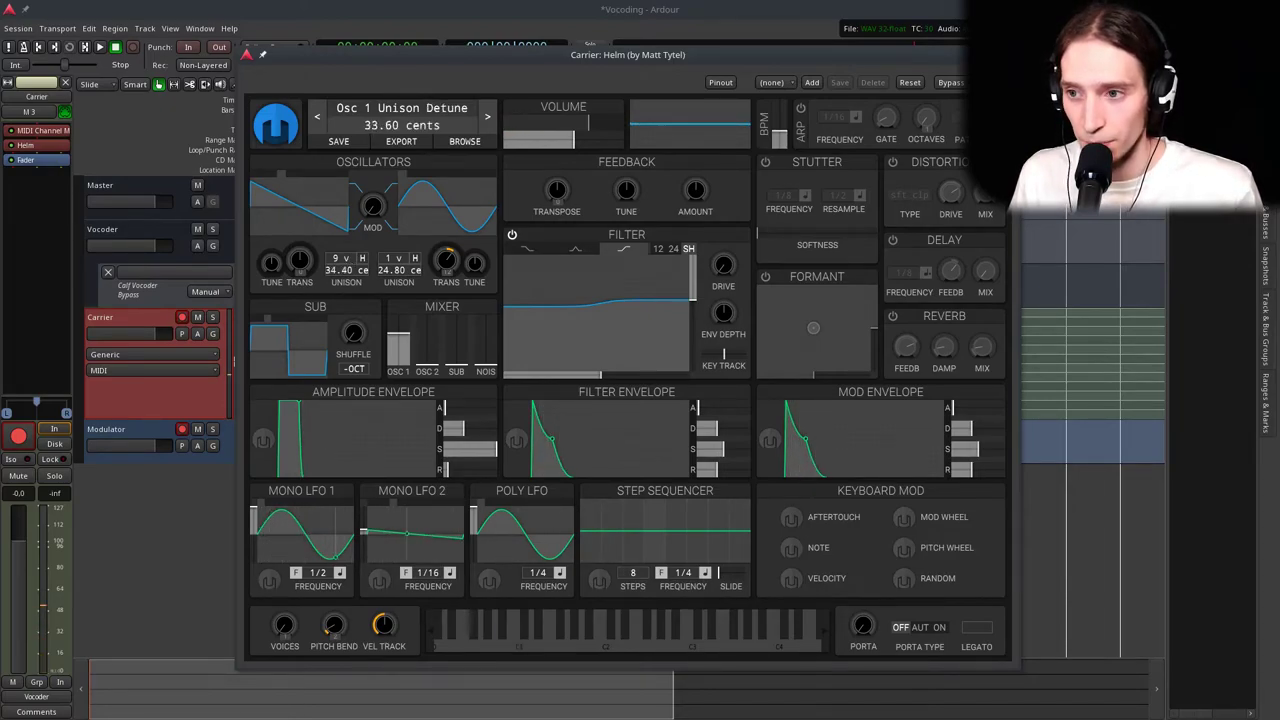
pyautogui.moveTo(346, 278); pyautogui.dragTo(346, 305)
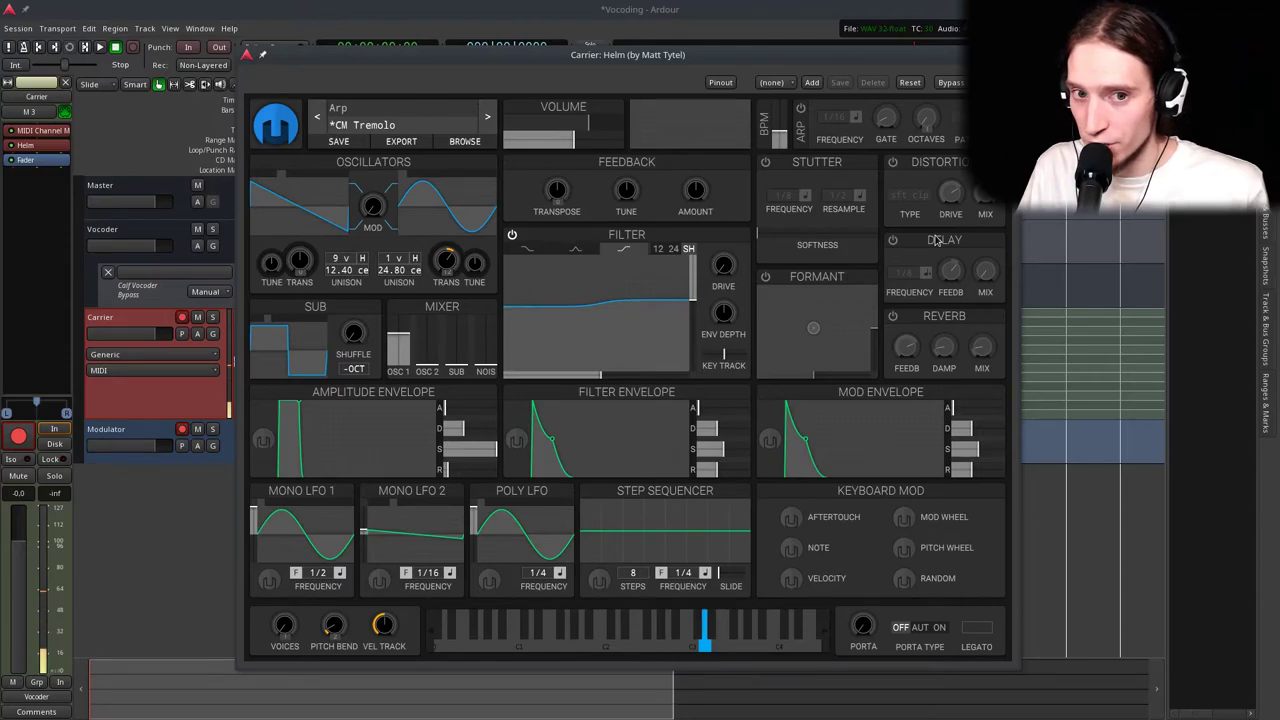
pyautogui.moveTo(288, 630)
pyautogui.mouseDown()
pyautogui.moveTo(288, 595)
pyautogui.moveTo(288, 606)
pyautogui.mouseUp()
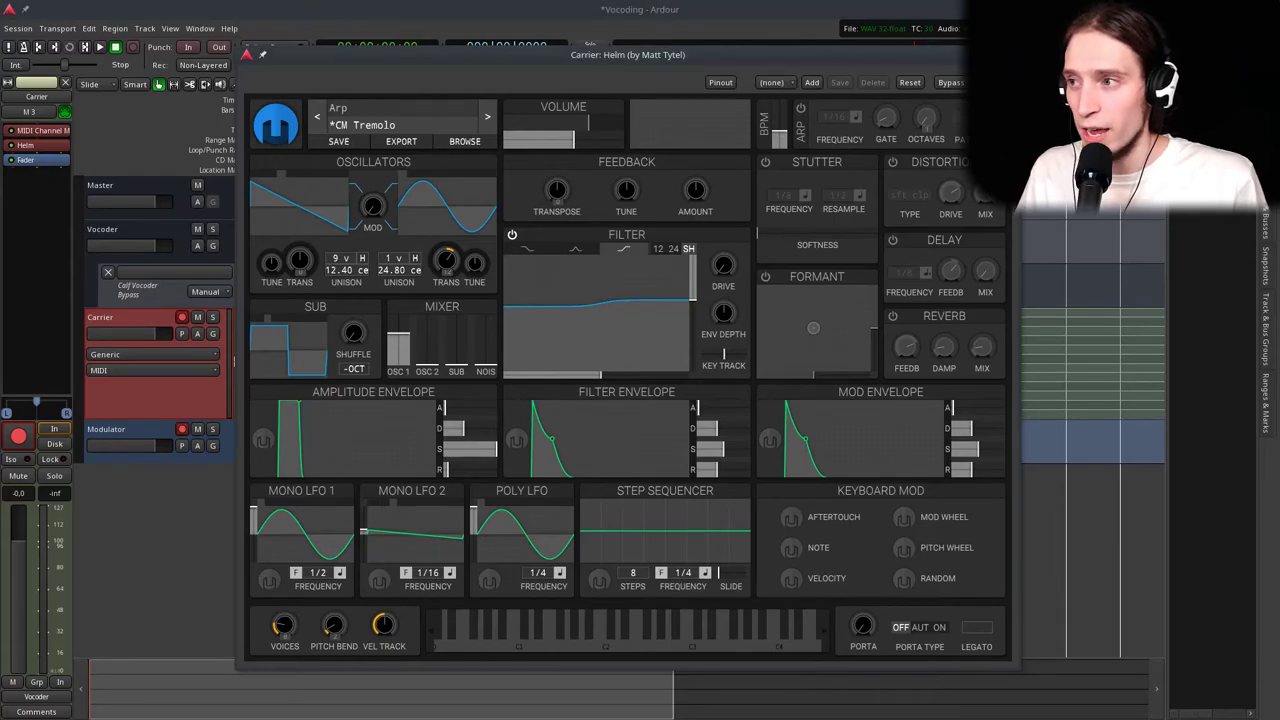
# Insert a Calf Filter on the Modulator track between the gate and the compressor
pyautogui.click(192, 409)
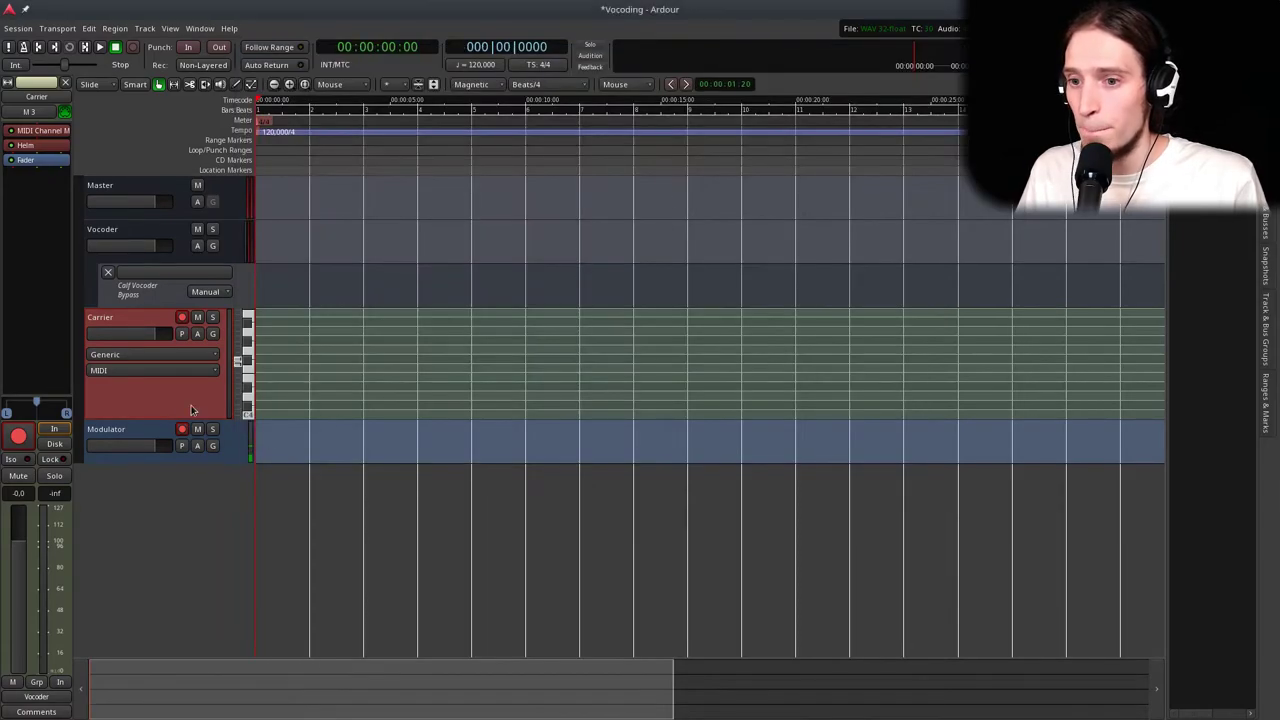
pyautogui.click(145, 430)
pyautogui.rightClick(44, 160)
pyautogui.moveTo(80, 170)
pyautogui.moveTo(205, 170)
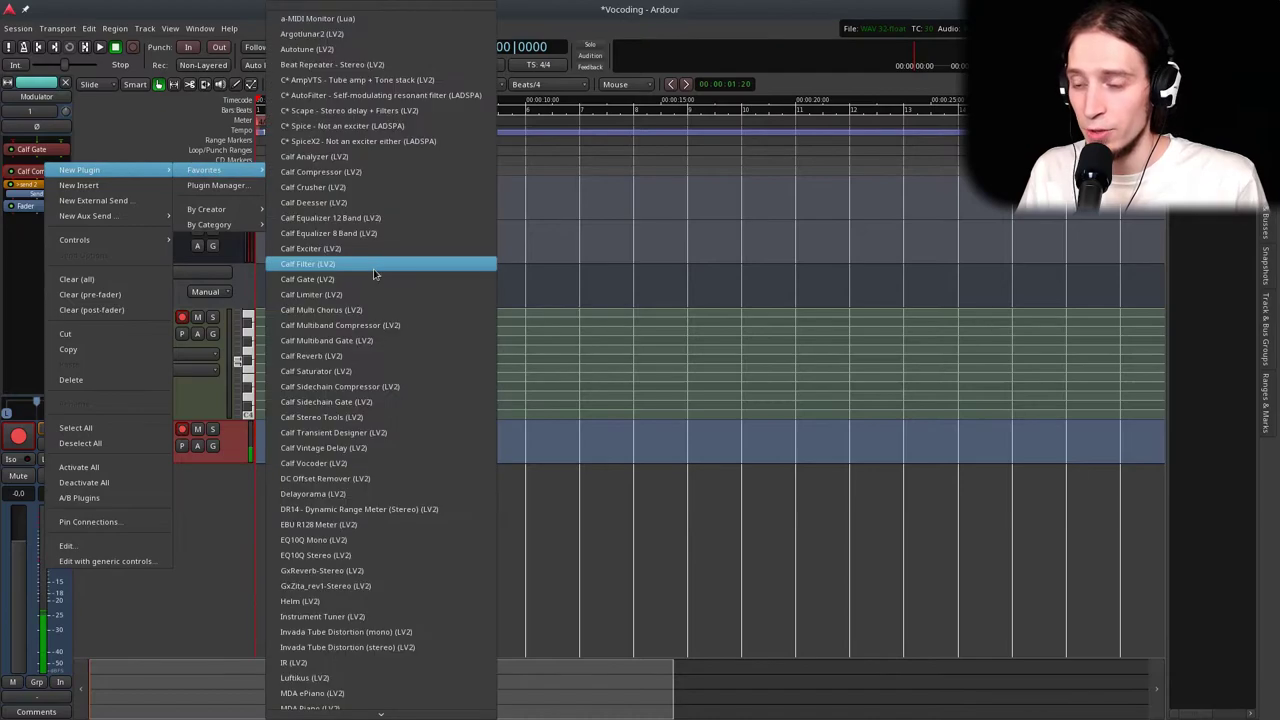
pyautogui.click(371, 266)
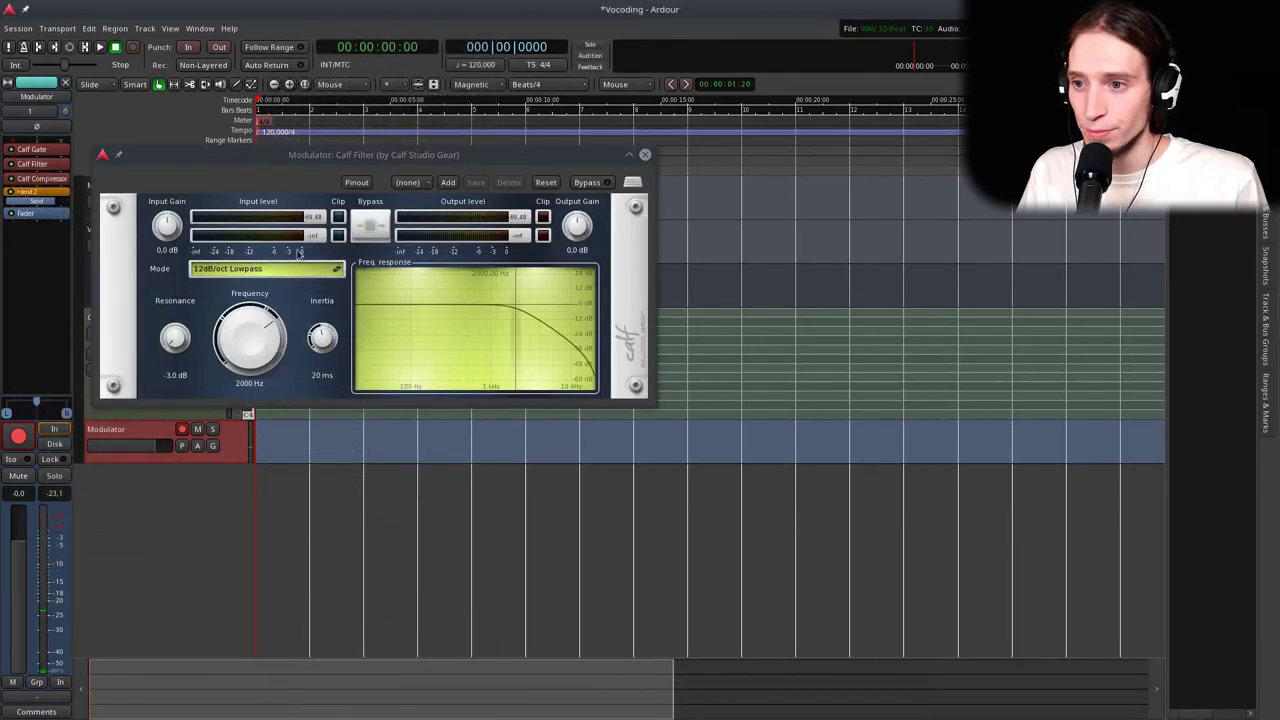
# Set the Modulator's filter to 36dB/oct Highpass with a cutoff frequency of about 222 Hz, and close its window
pyautogui.click(248, 270)
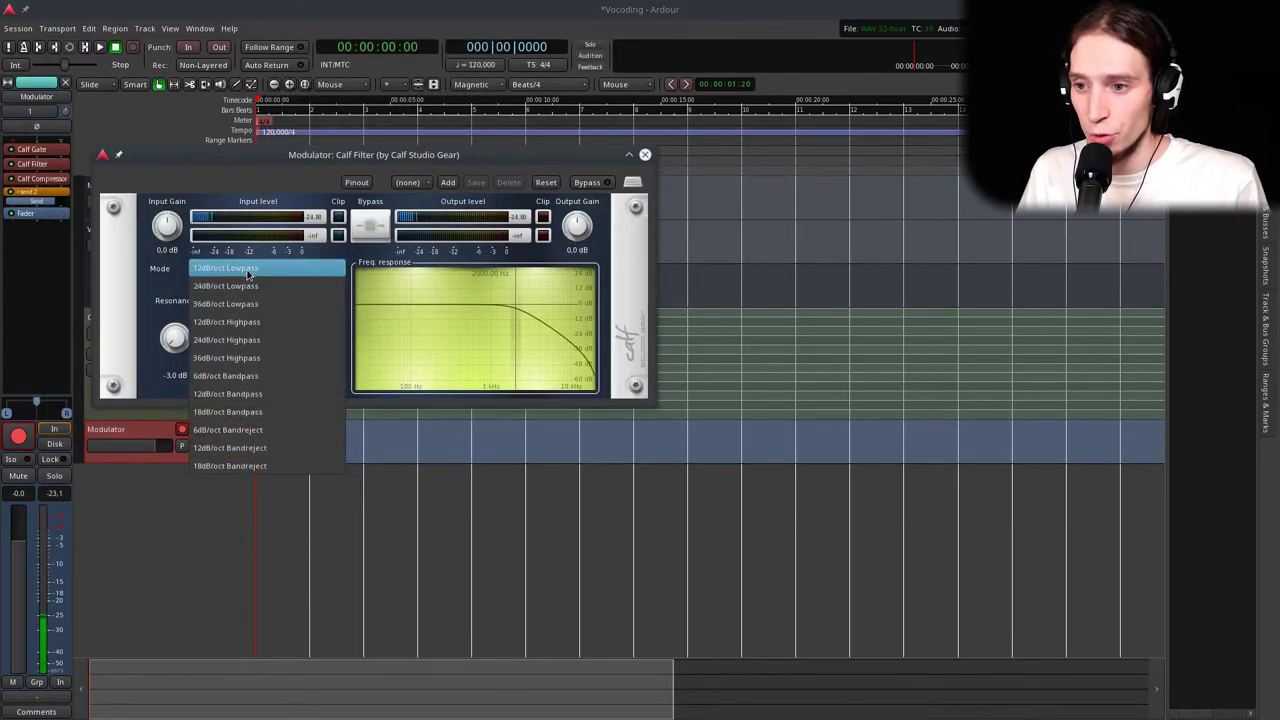
pyautogui.click(278, 358)
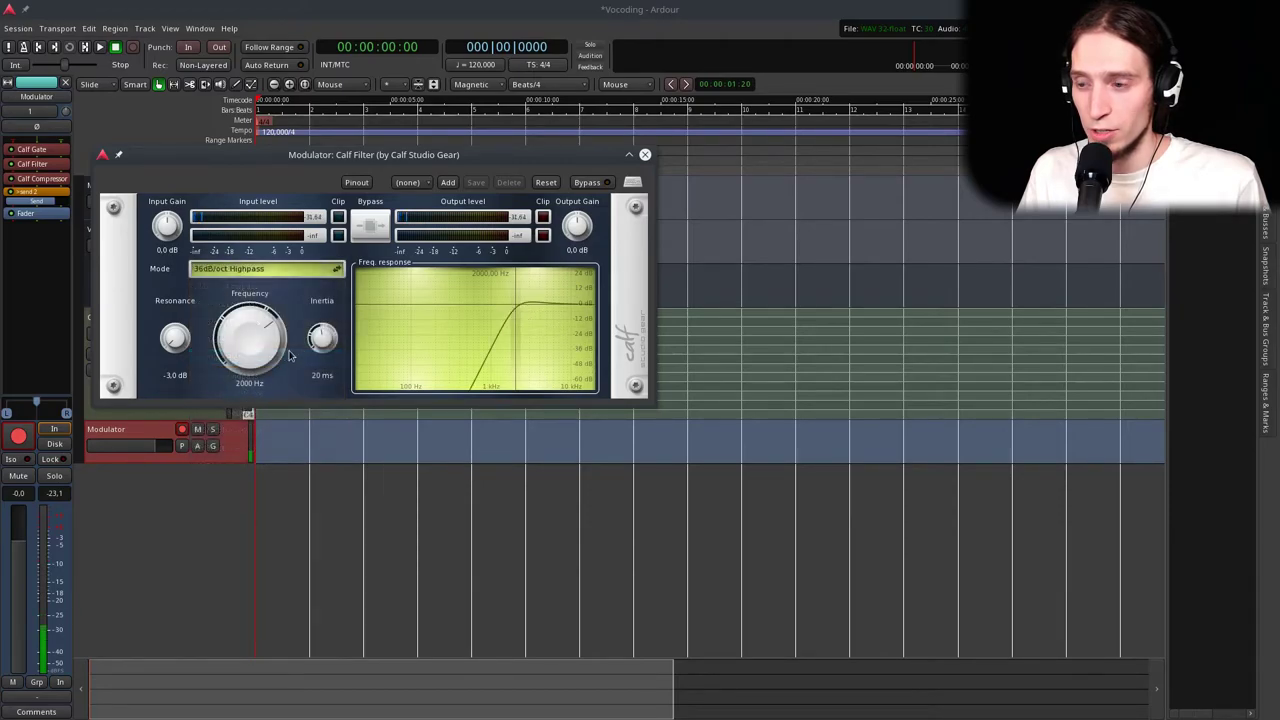
pyautogui.moveTo(214, 331); pyautogui.dragTo(263, 368)
pyautogui.scroll(-3, 266, 348)
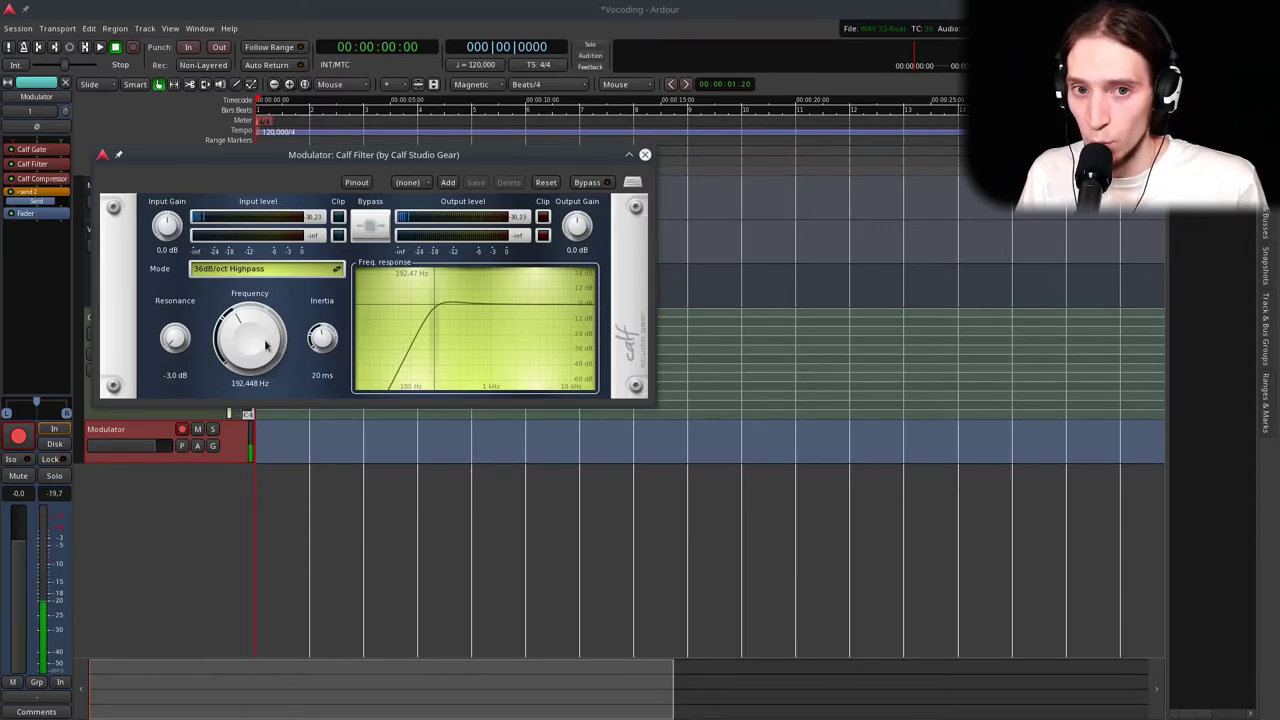
pyautogui.scroll(-5, 263, 340)
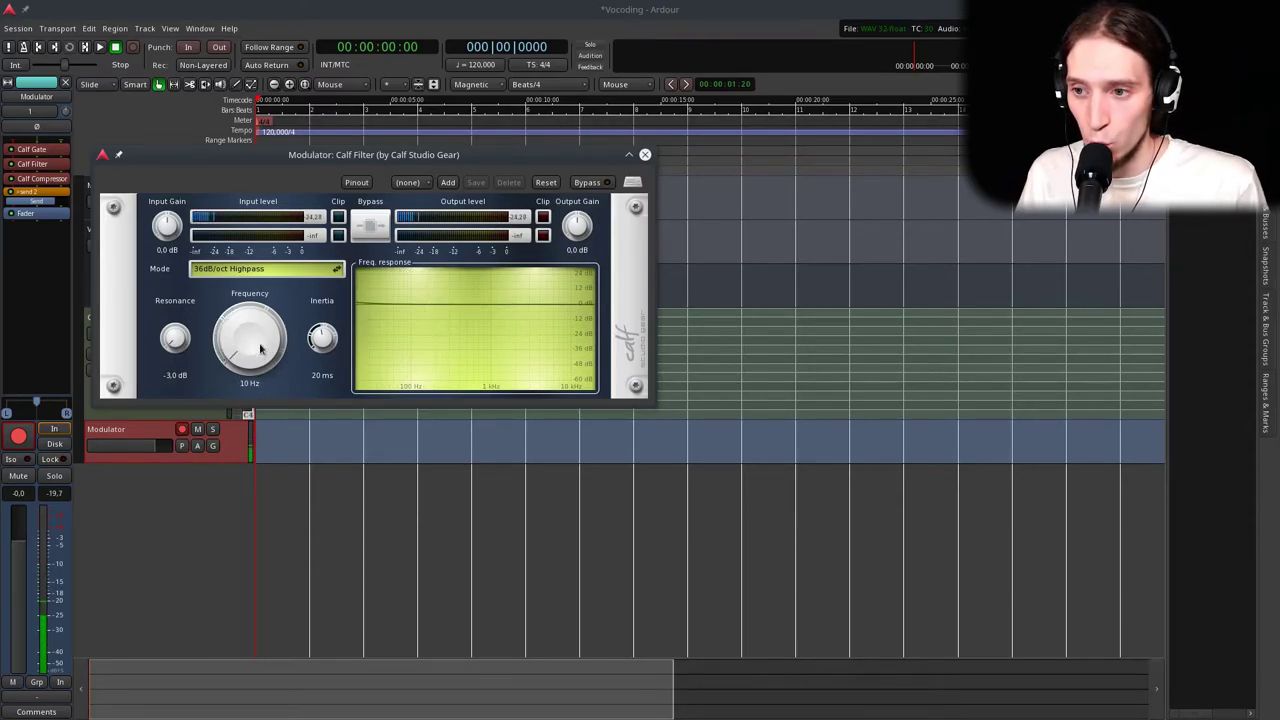
pyautogui.moveTo(265, 322); pyautogui.dragTo(265, 282)
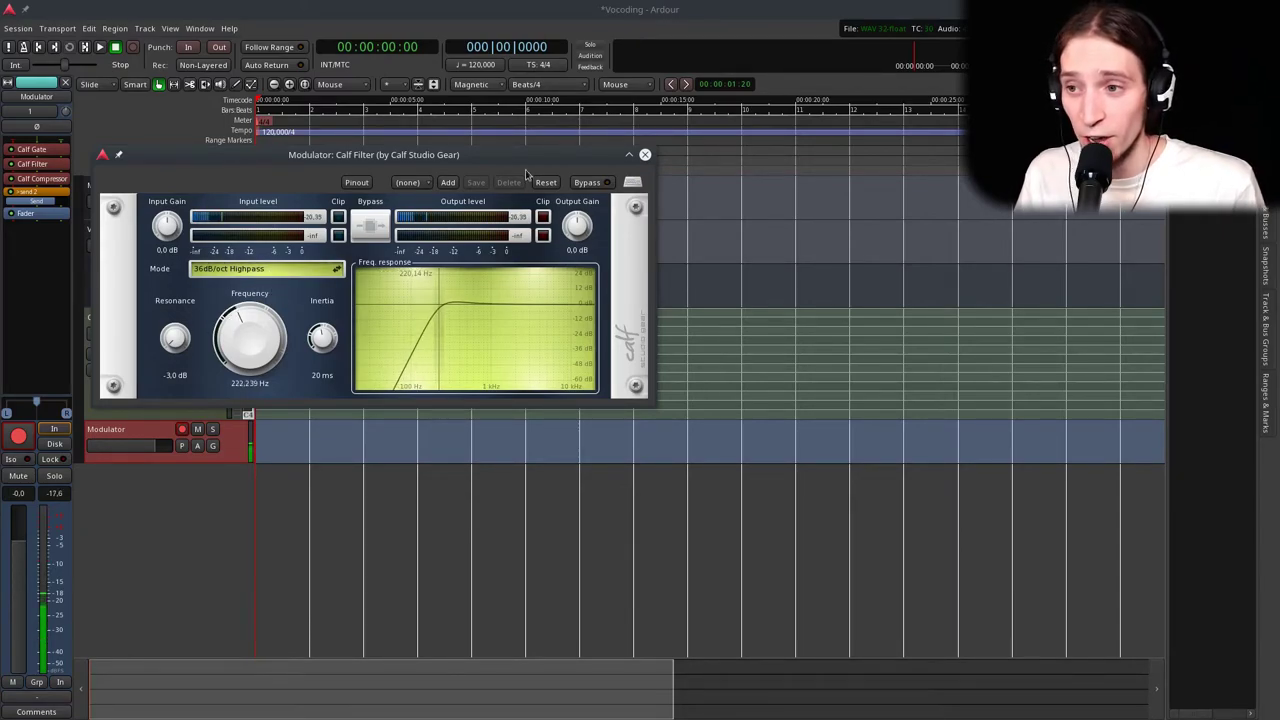
pyautogui.click(645, 156)
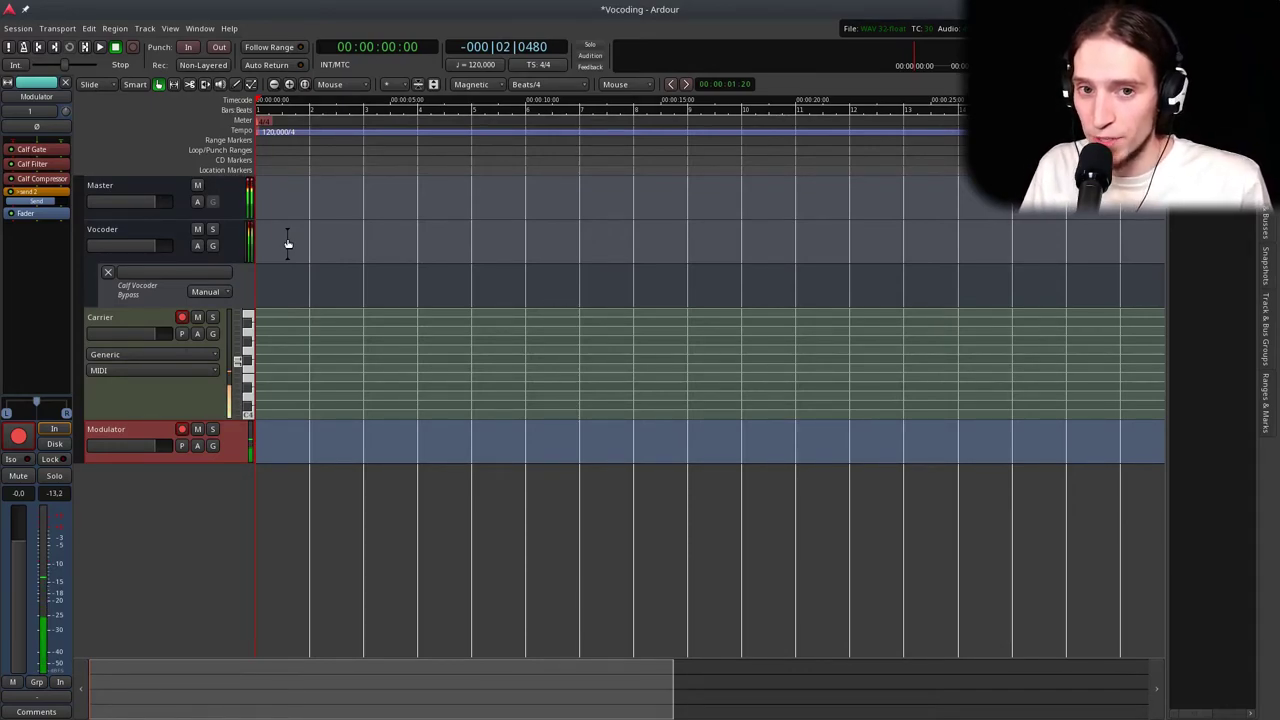
# Insert a Calf Compressor after the vocoder on the Vocoder bus and adjust its attack and threshold
pyautogui.click(121, 245)
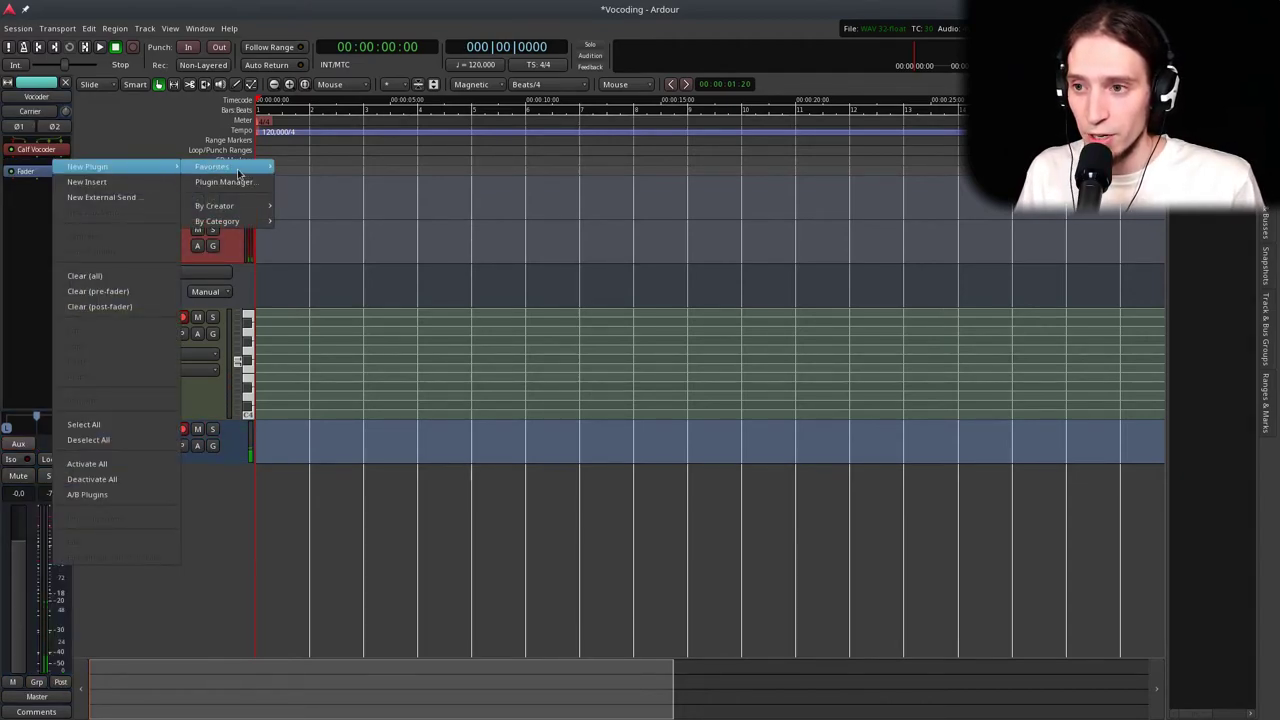
pyautogui.moveTo(215, 167)
pyautogui.click(357, 173)
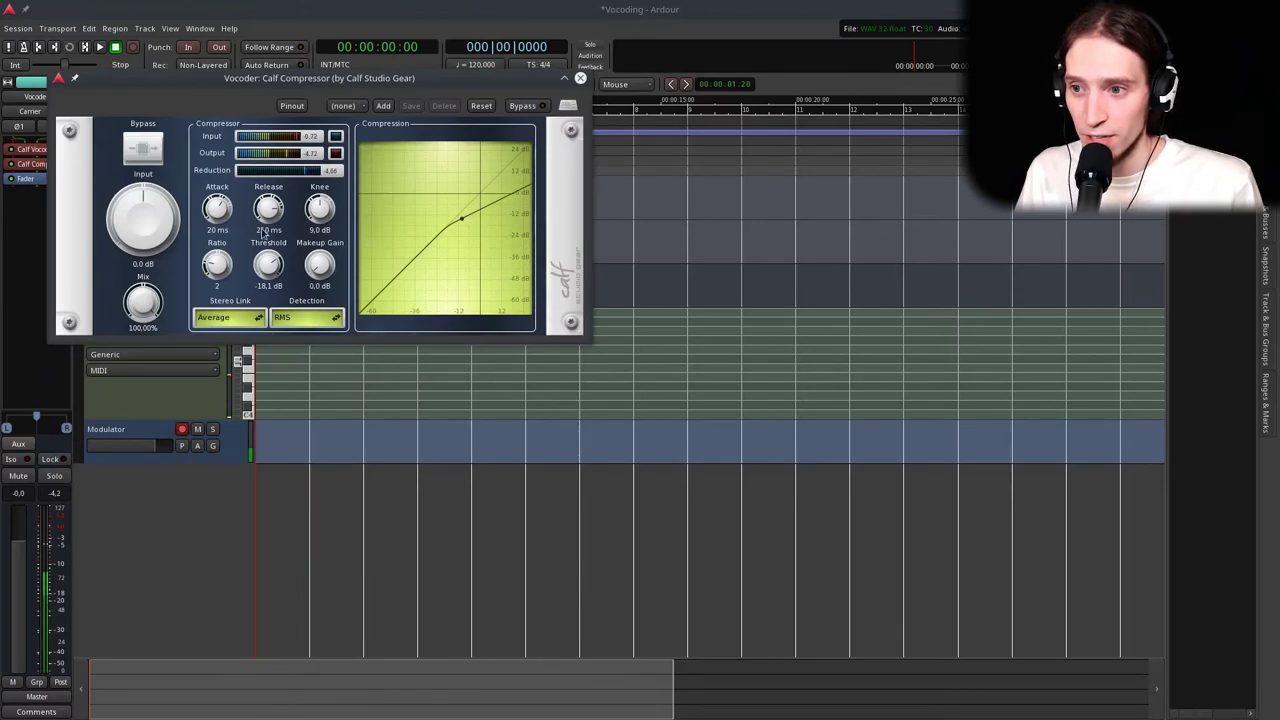
pyautogui.moveTo(272, 258)
pyautogui.mouseDown()
pyautogui.moveTo(270, 292)
pyautogui.moveTo(221, 244)
pyautogui.moveTo(224, 222)
pyautogui.moveTo(268, 245)
pyautogui.mouseUp()
pyautogui.moveTo(218, 210); pyautogui.dragTo(221, 186)
pyautogui.moveTo(268, 262); pyautogui.dragTo(277, 230)
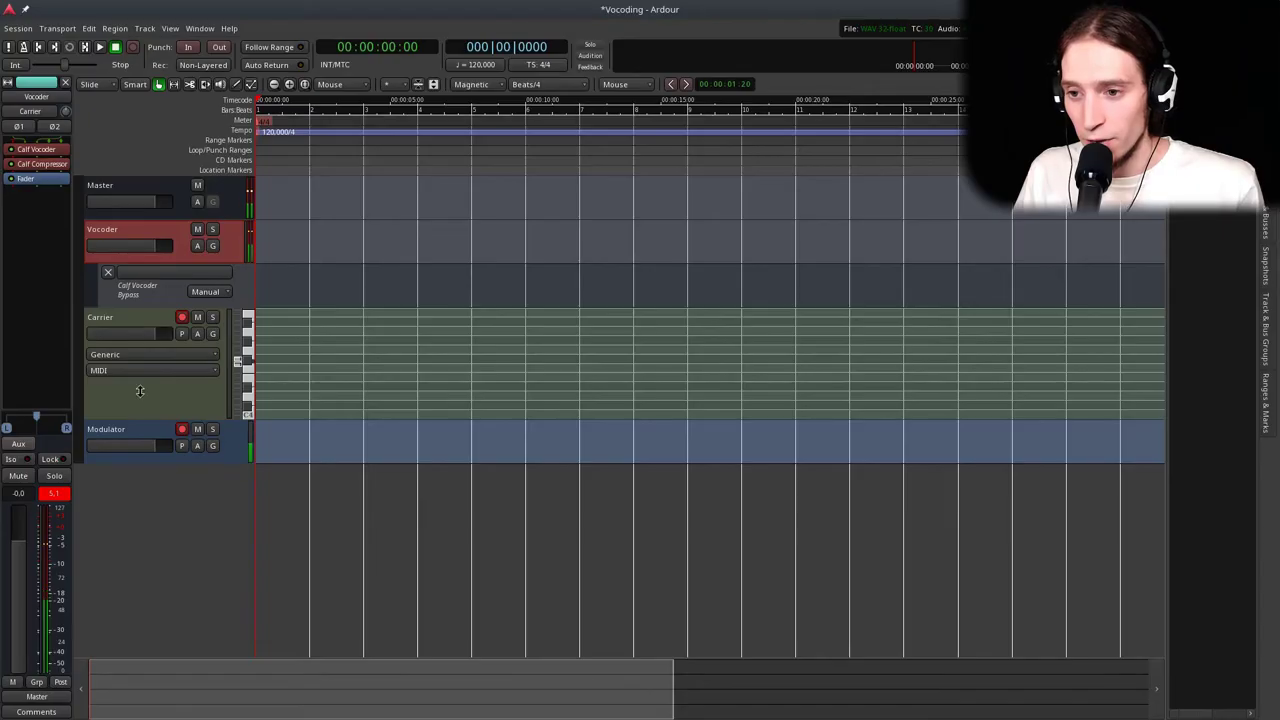
# Reopen Helm on the Carrier track, play a note, and try other waveforms such as square on oscillator 2
pyautogui.click(118, 430)
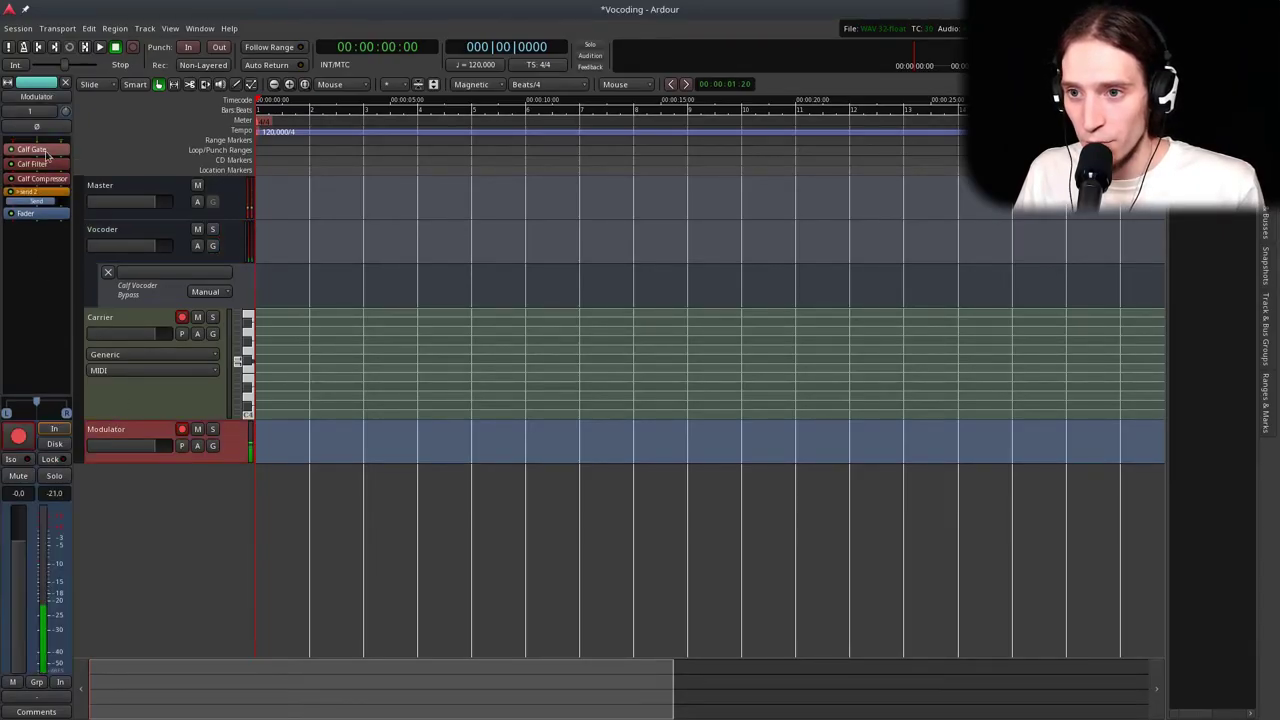
pyautogui.click(136, 392)
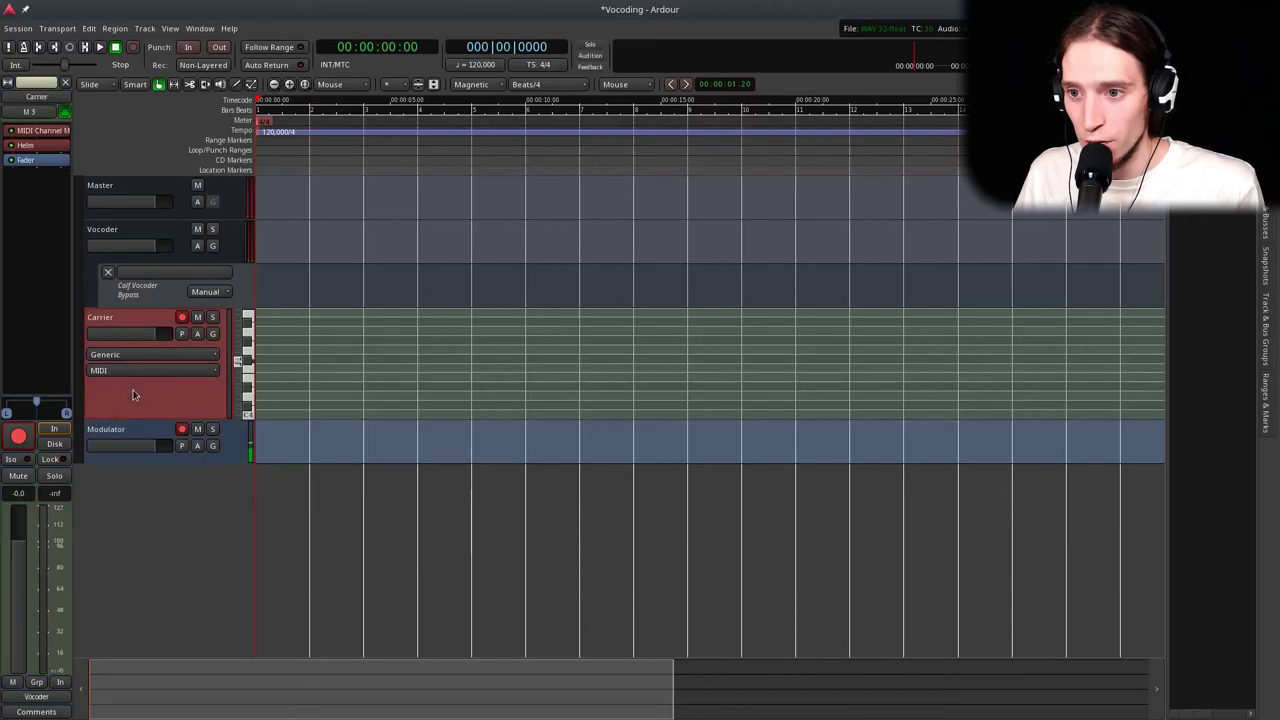
pyautogui.doubleClick(44, 145)
pyautogui.moveTo(330, 68); pyautogui.dragTo(336, 58)
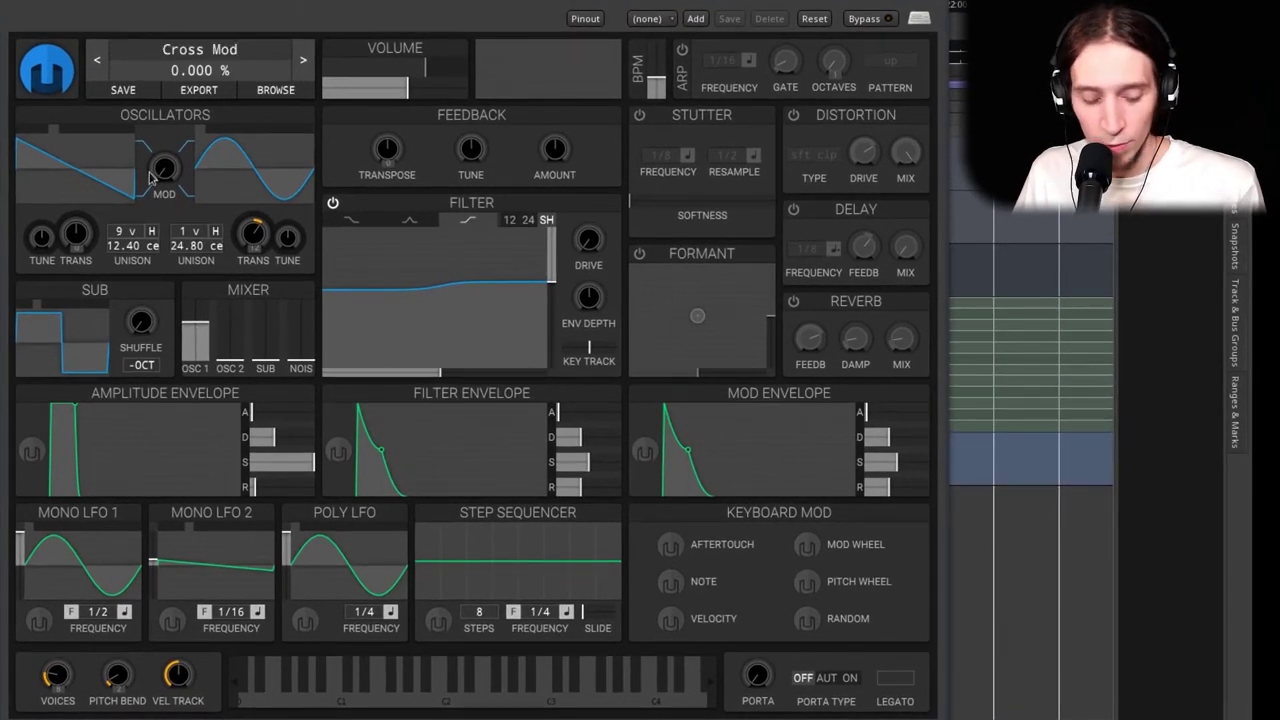
pyautogui.press('d')
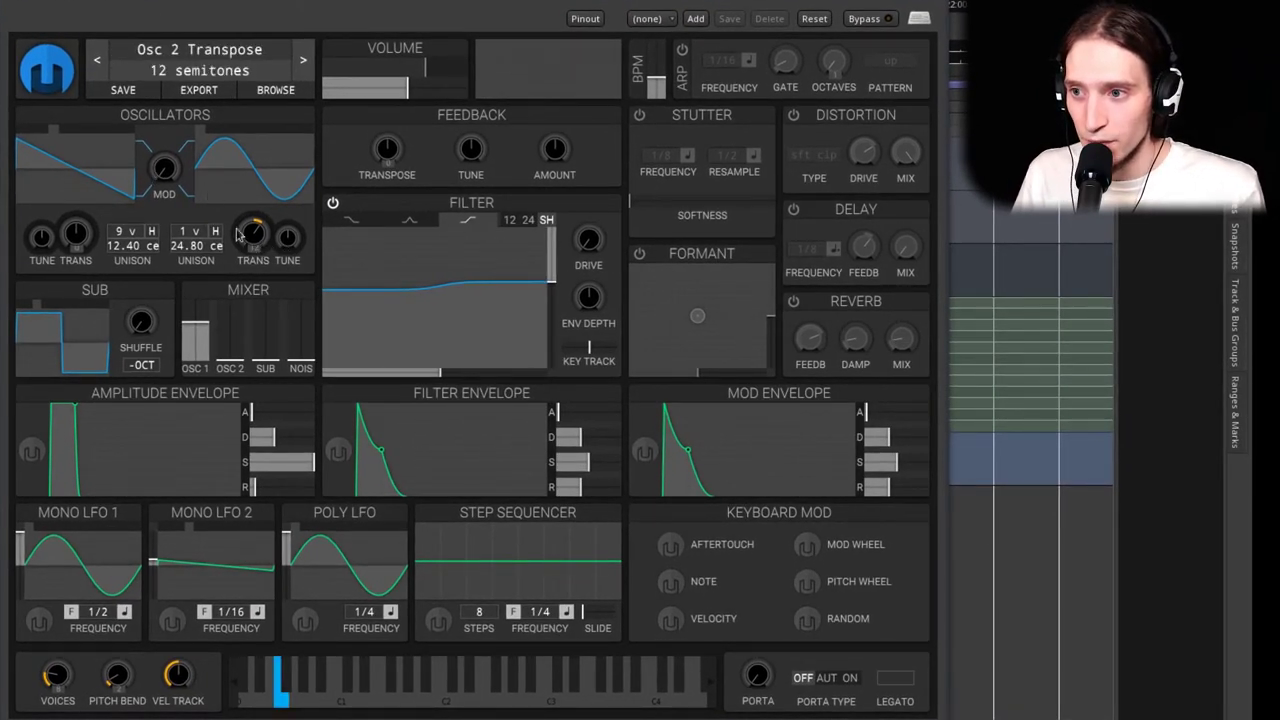
pyautogui.scroll(2, 212, 142)
pyautogui.scroll(-1, 205, 133)
pyautogui.scroll(2, 205, 133)
pyautogui.scroll(-3, 202, 131)
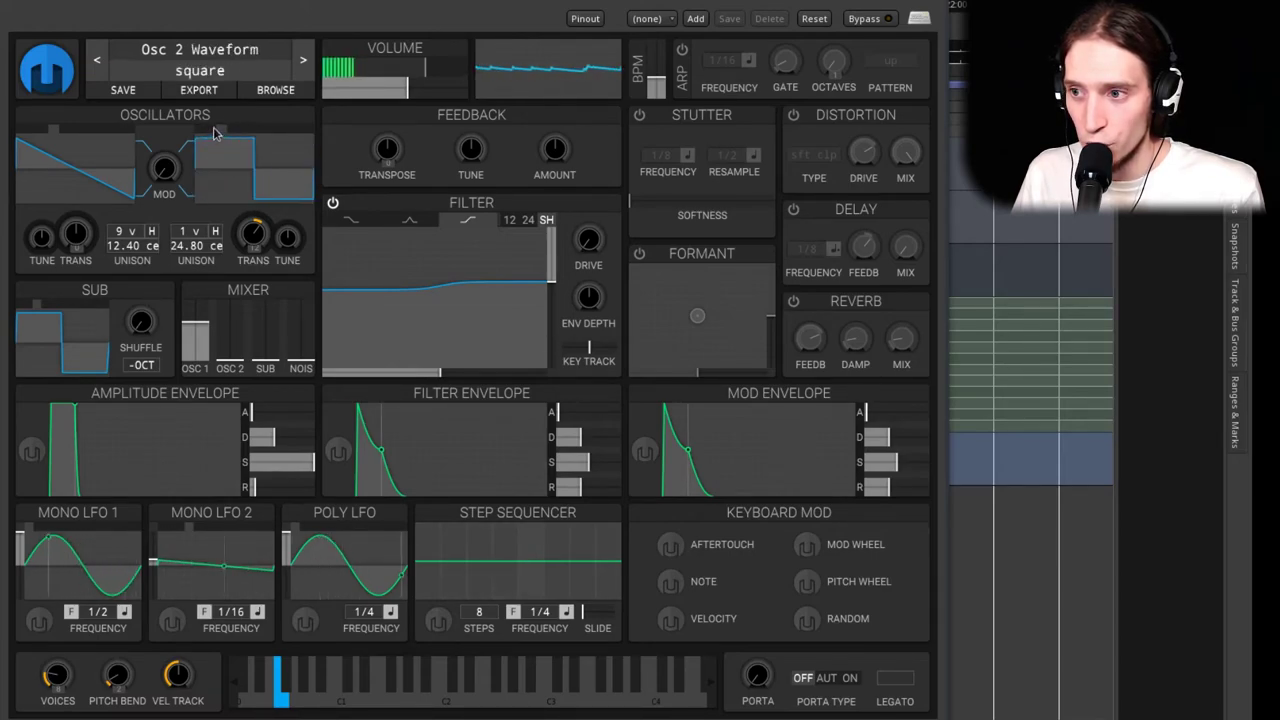
# Raise Helm's cross modulation and modulate it with Mono LFO 1, trying oscillator 2 at -12 semitones before returning it to 12
pyautogui.moveTo(164, 168); pyautogui.dragTo(165, 131)
pyautogui.moveTo(253, 233); pyautogui.dragTo(253, 262)
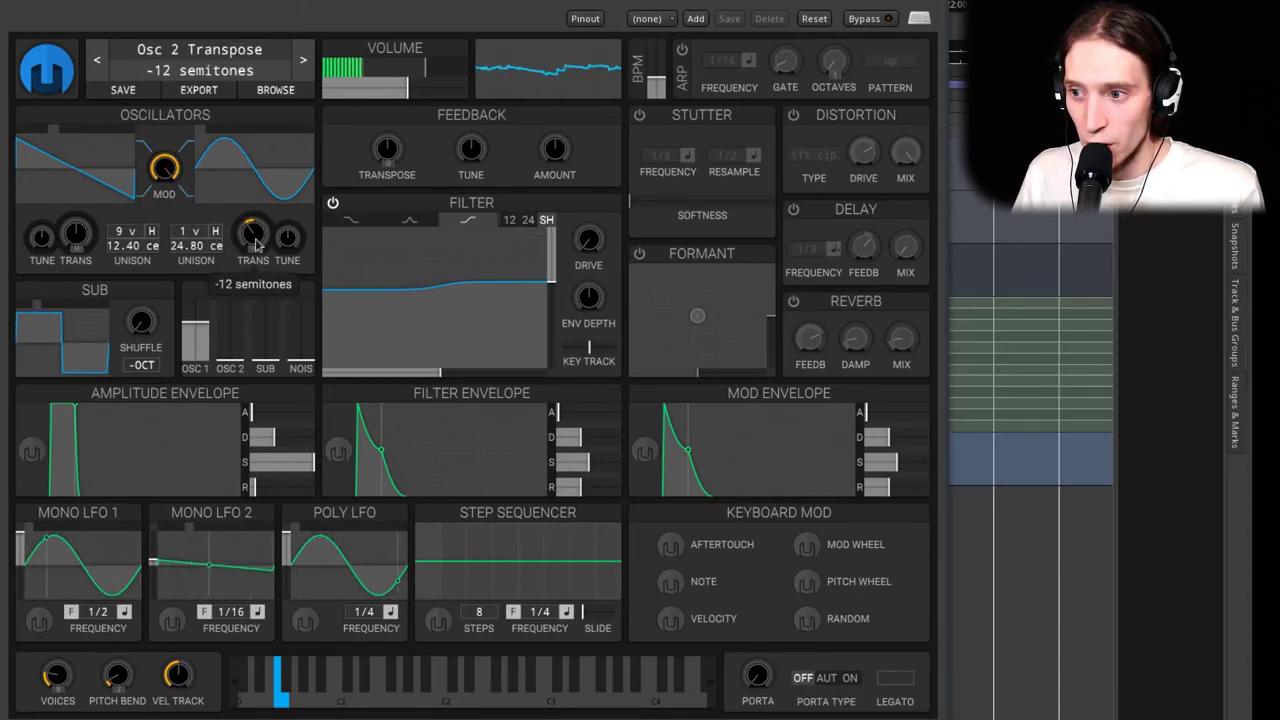
pyautogui.moveTo(252, 235); pyautogui.dragTo(252, 196)
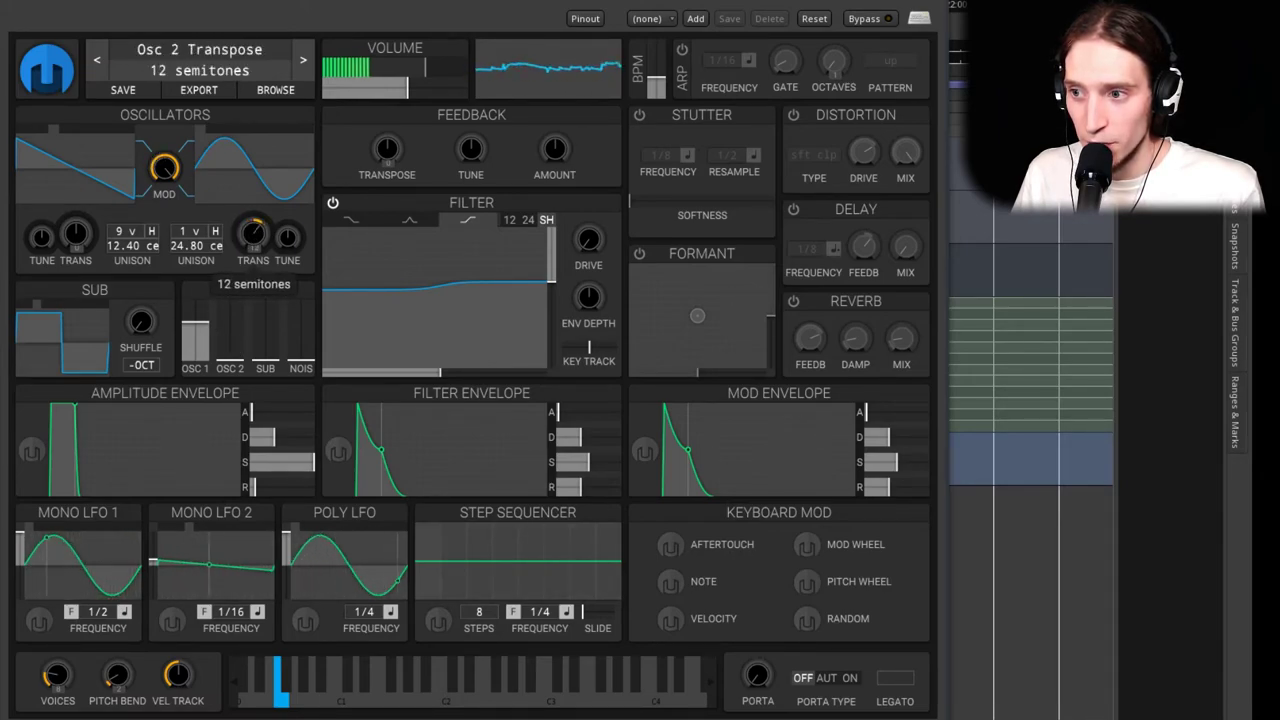
pyautogui.moveTo(164, 168); pyautogui.dragTo(164, 140)
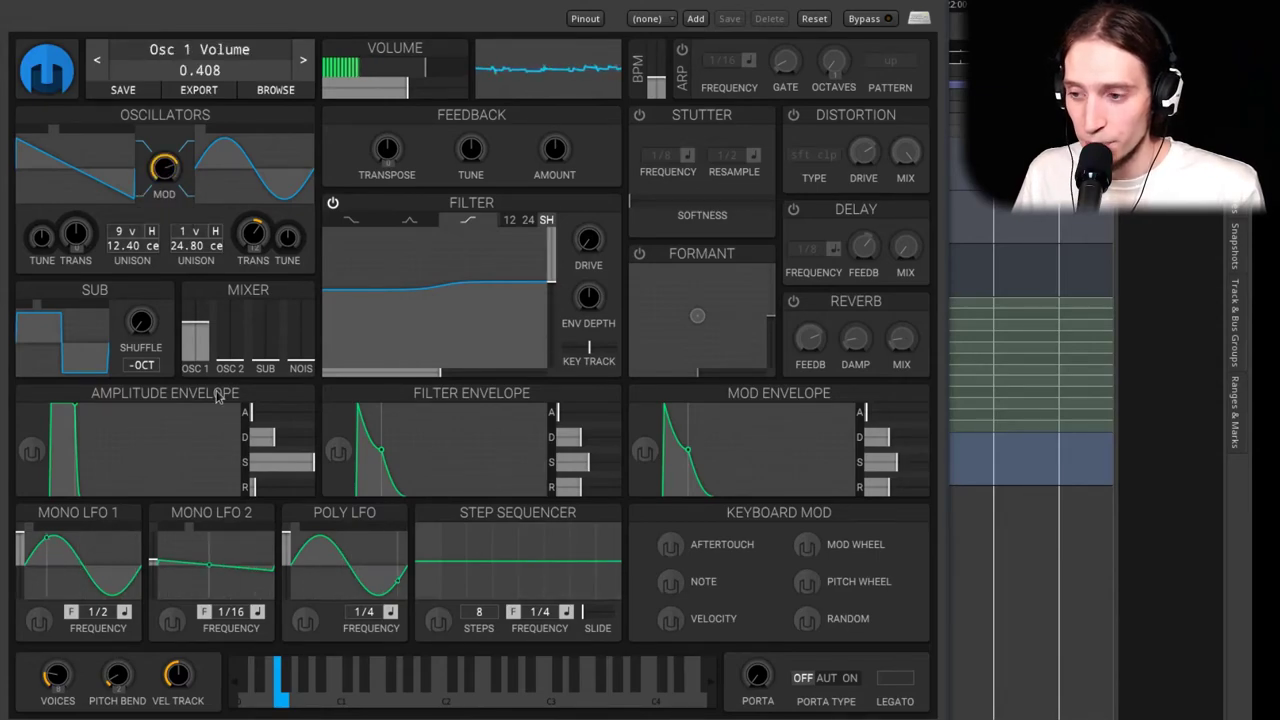
pyautogui.click(38, 621)
pyautogui.moveTo(166, 170); pyautogui.dragTo(166, 225)
# Try Mono LFO 1 modulation on the tuning of both Helm oscillators, clear it again, and leave modulation assignment
pyautogui.moveTo(287, 237); pyautogui.dragTo(287, 245)
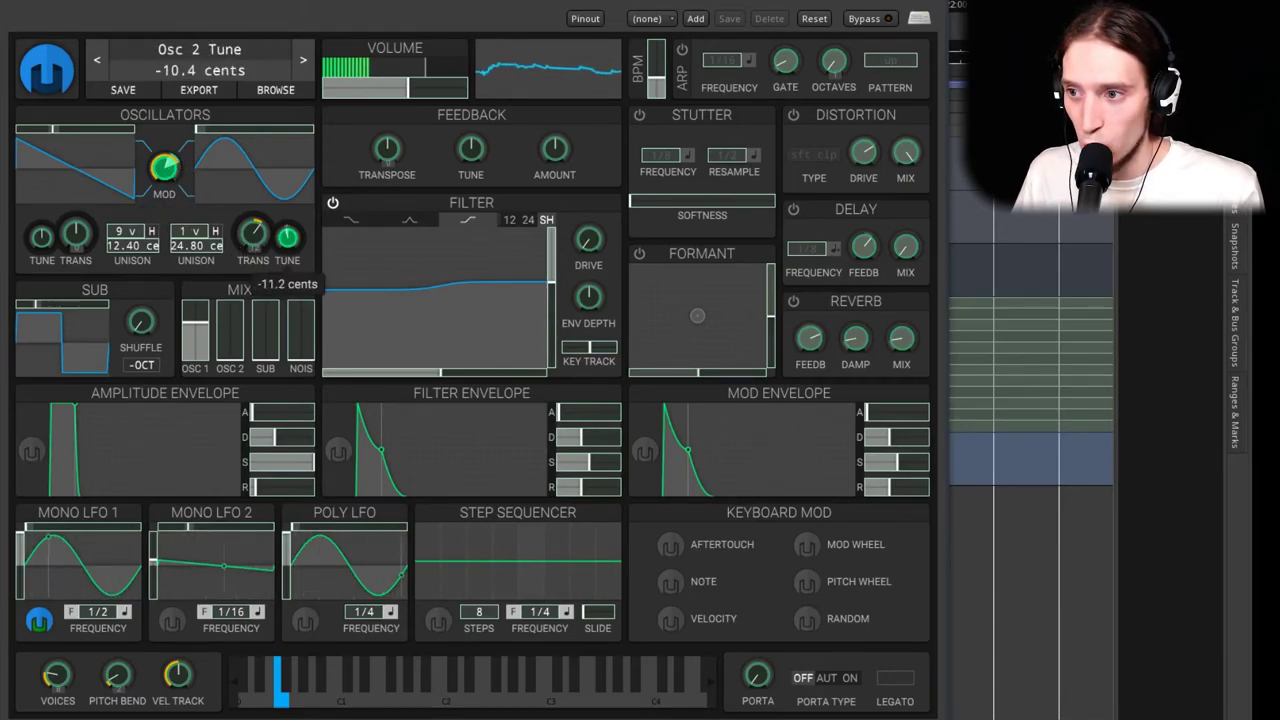
pyautogui.moveTo(42, 241); pyautogui.dragTo(44, 237)
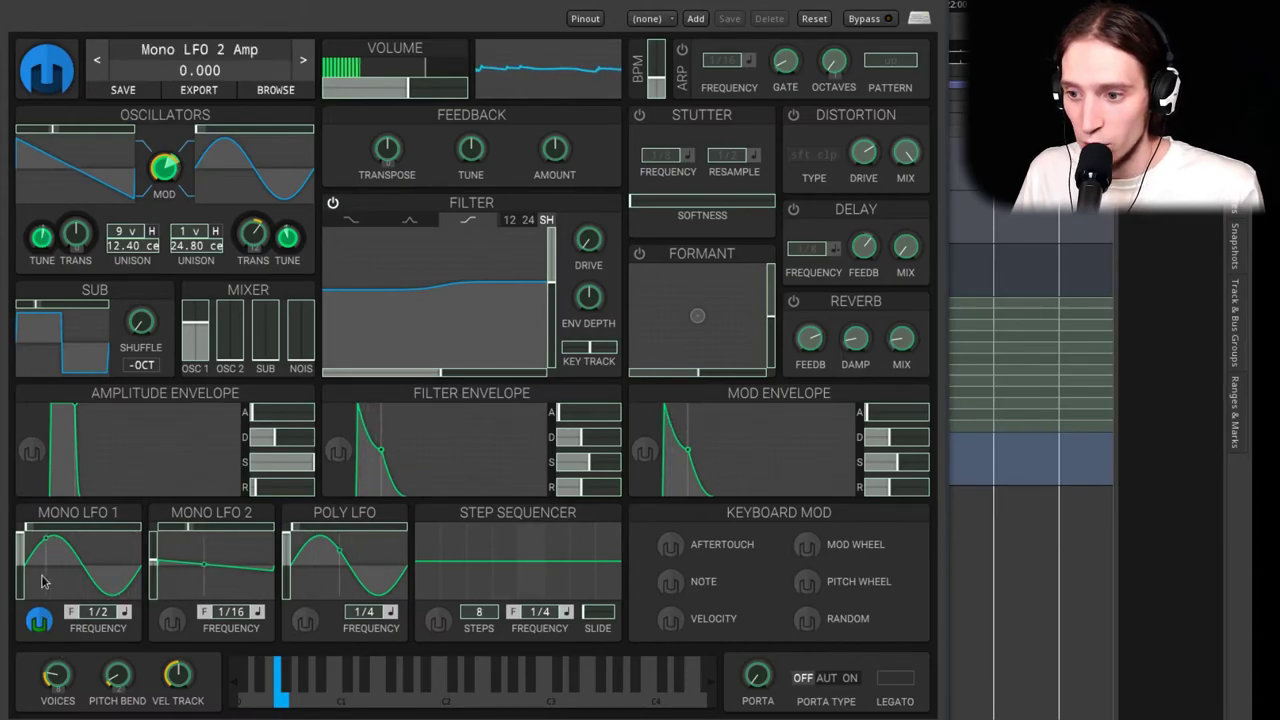
pyautogui.rightClick(42, 238)
pyautogui.click(85, 245)
pyautogui.rightClick(287, 237)
pyautogui.click(330, 251)
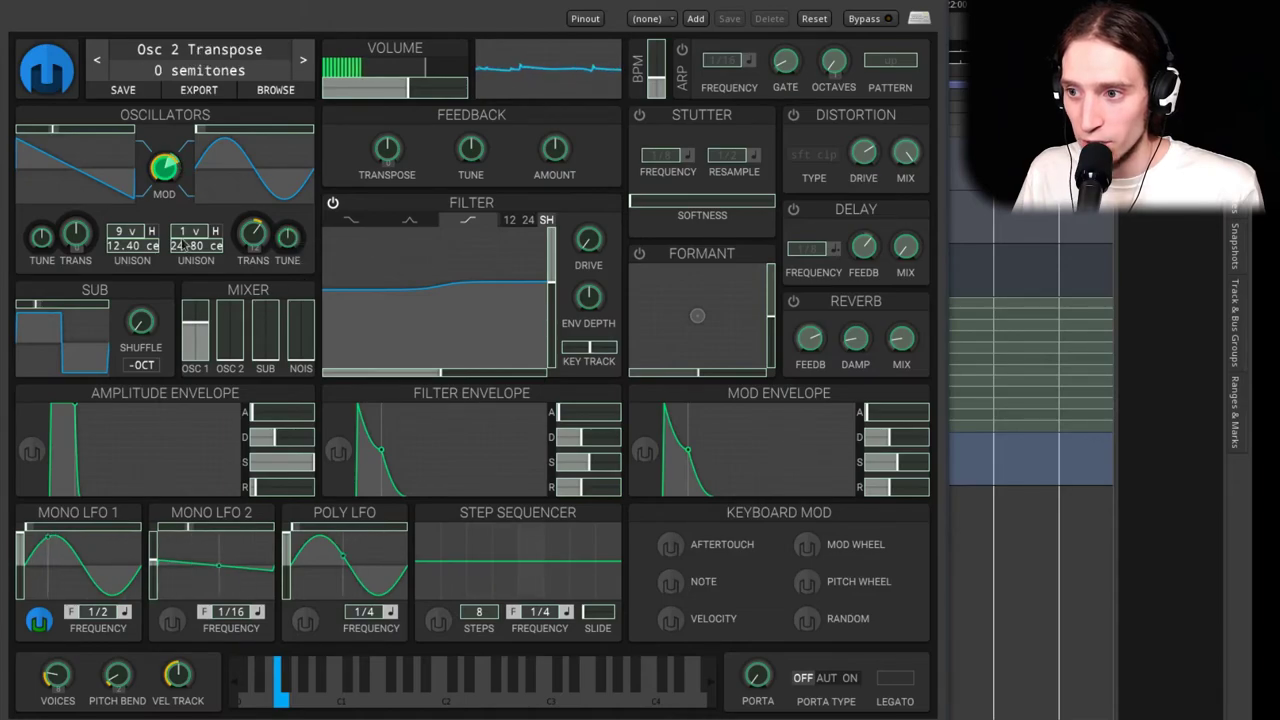
pyautogui.click(40, 622)
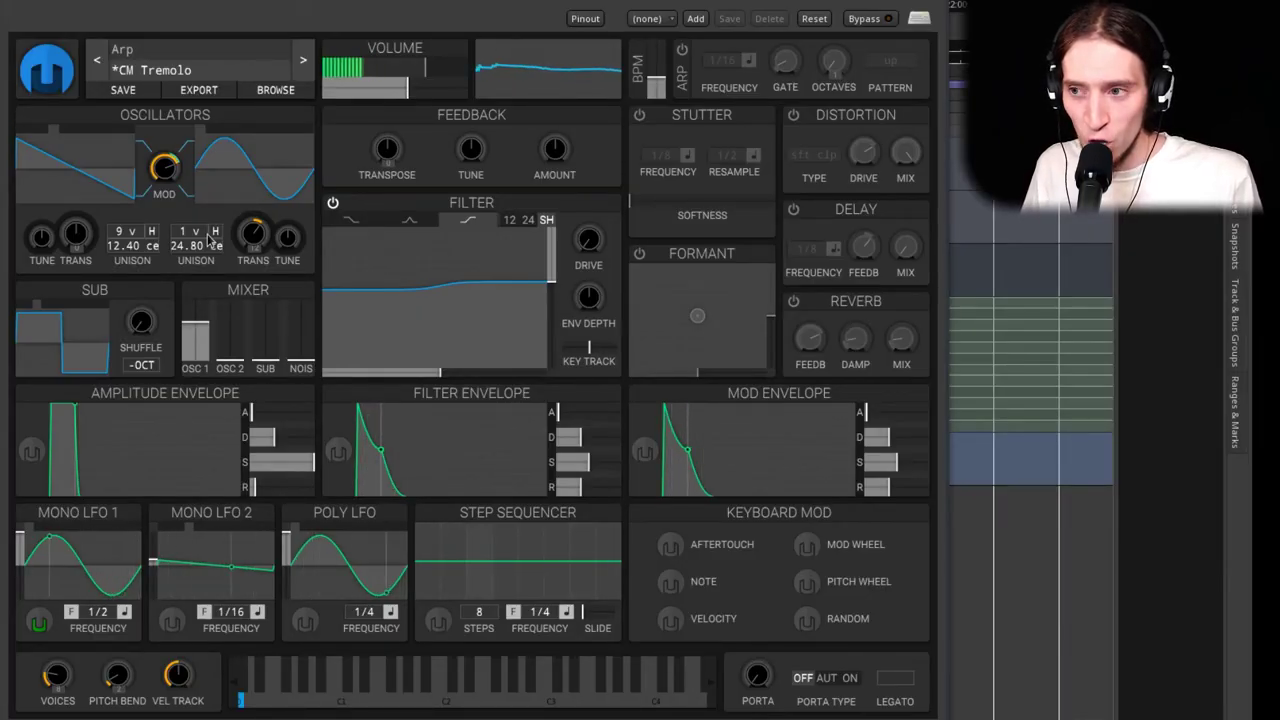
# Add a second Helm instance in the Carrier's pin configuration and route its first audio output to the second output channel
pyautogui.moveTo(300, 248)
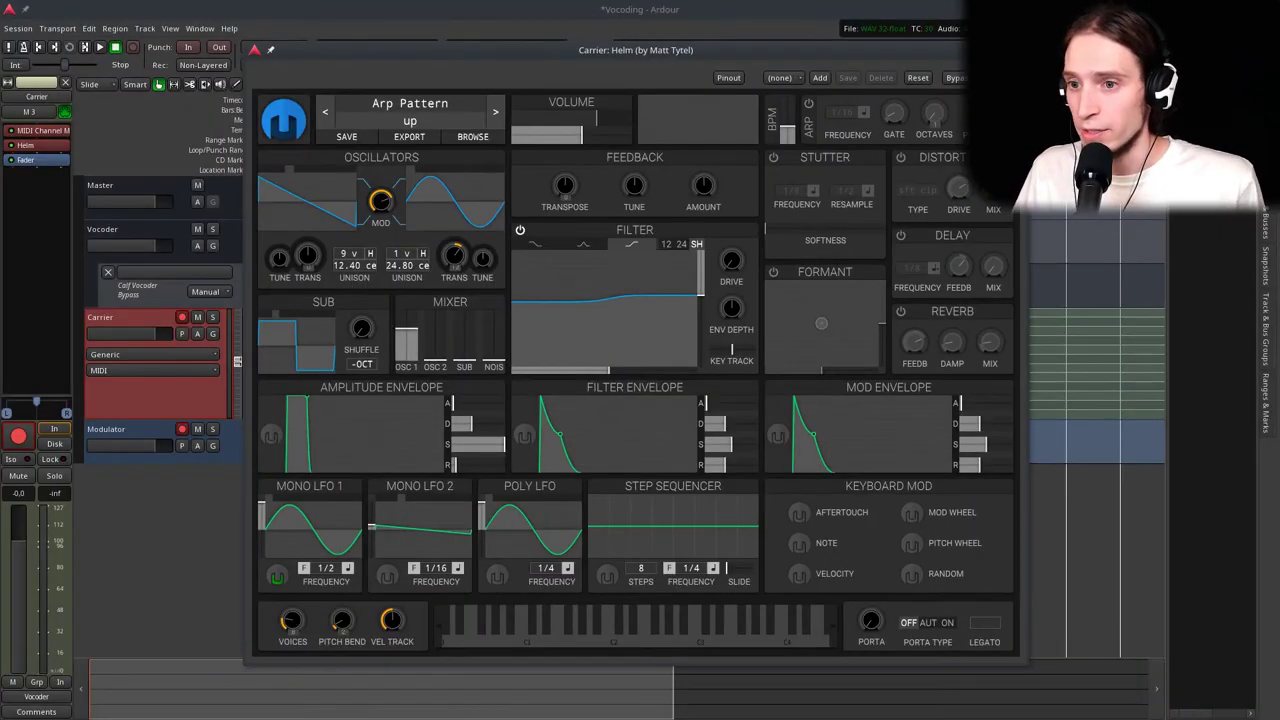
pyautogui.rightClick(50, 146)
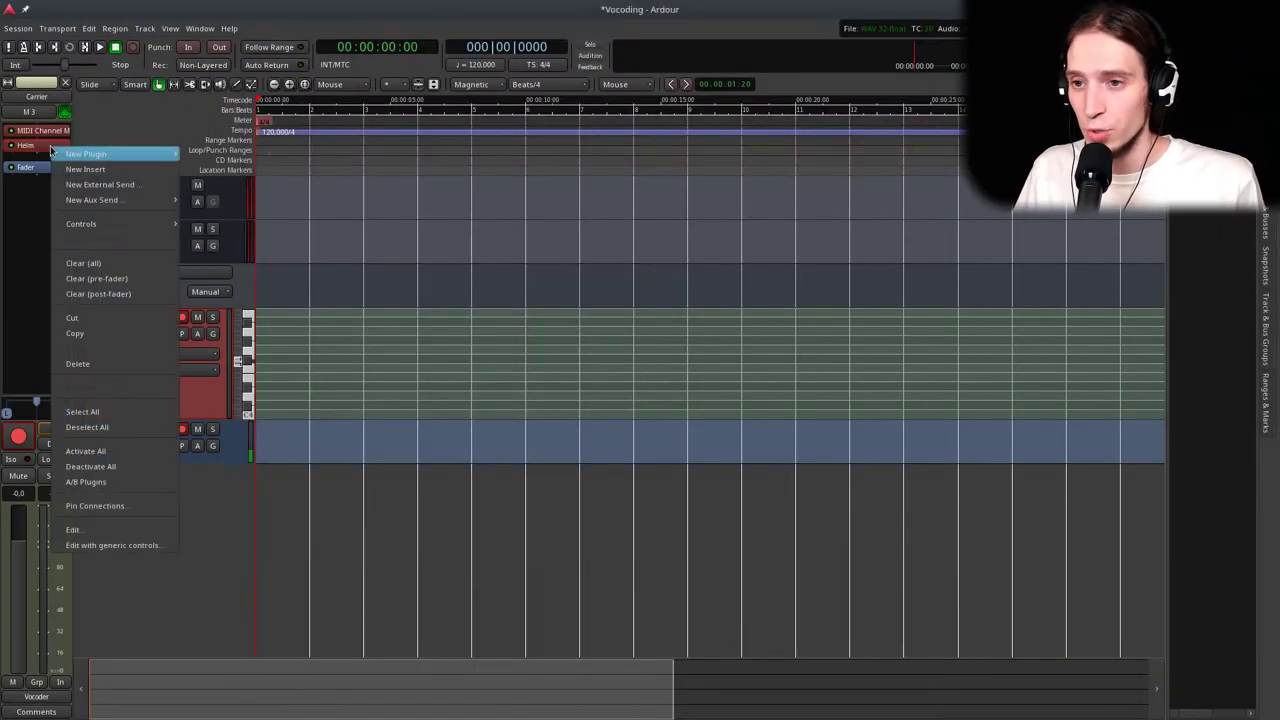
pyautogui.click(122, 510)
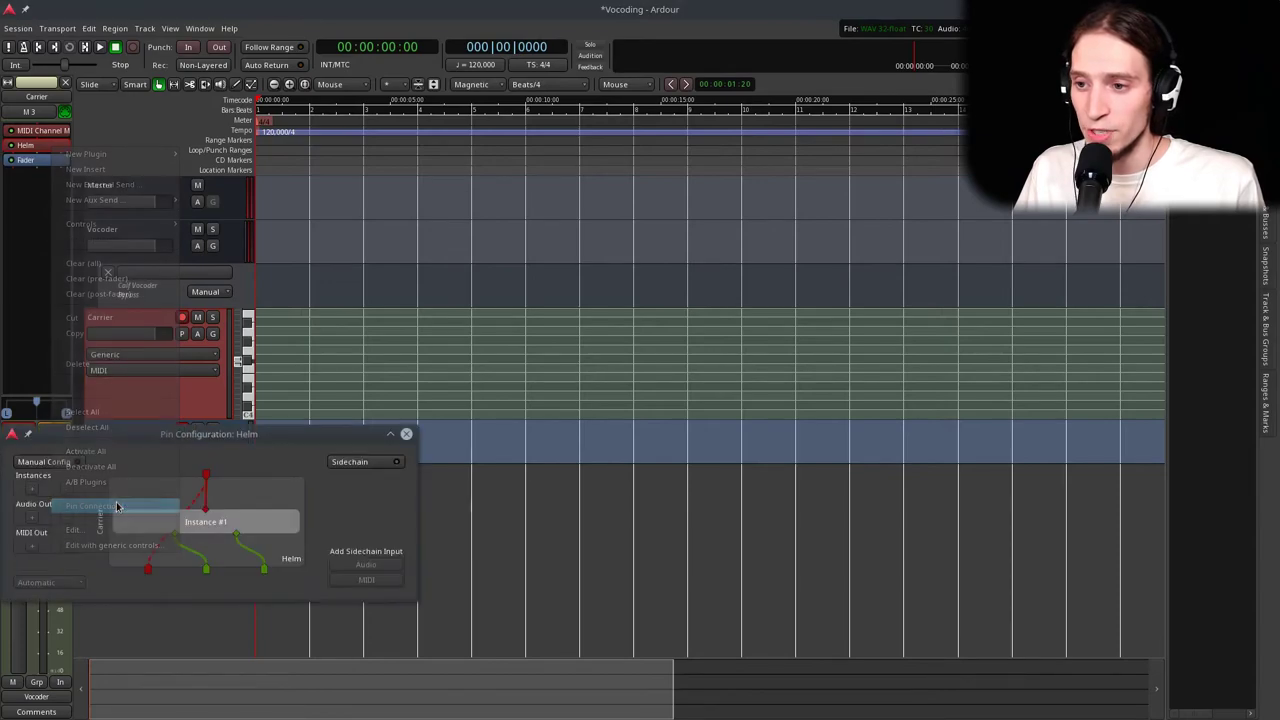
pyautogui.moveTo(76, 438); pyautogui.dragTo(165, 408)
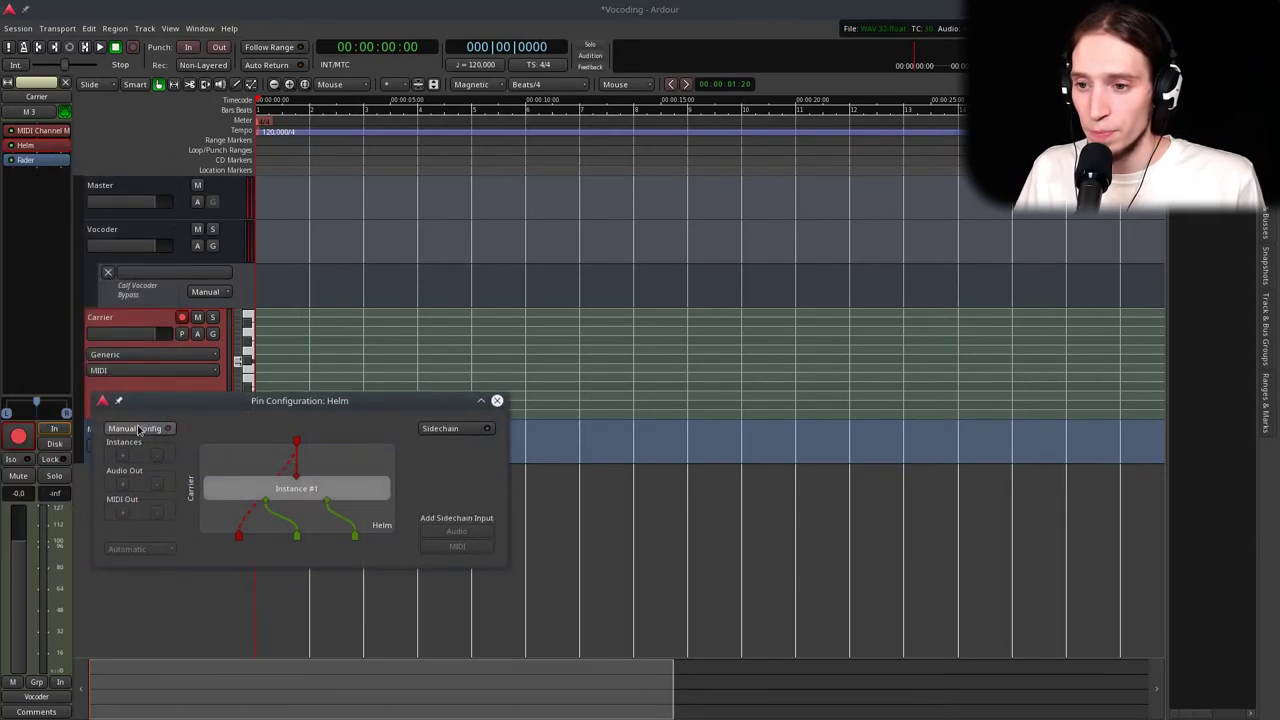
pyautogui.click(122, 455)
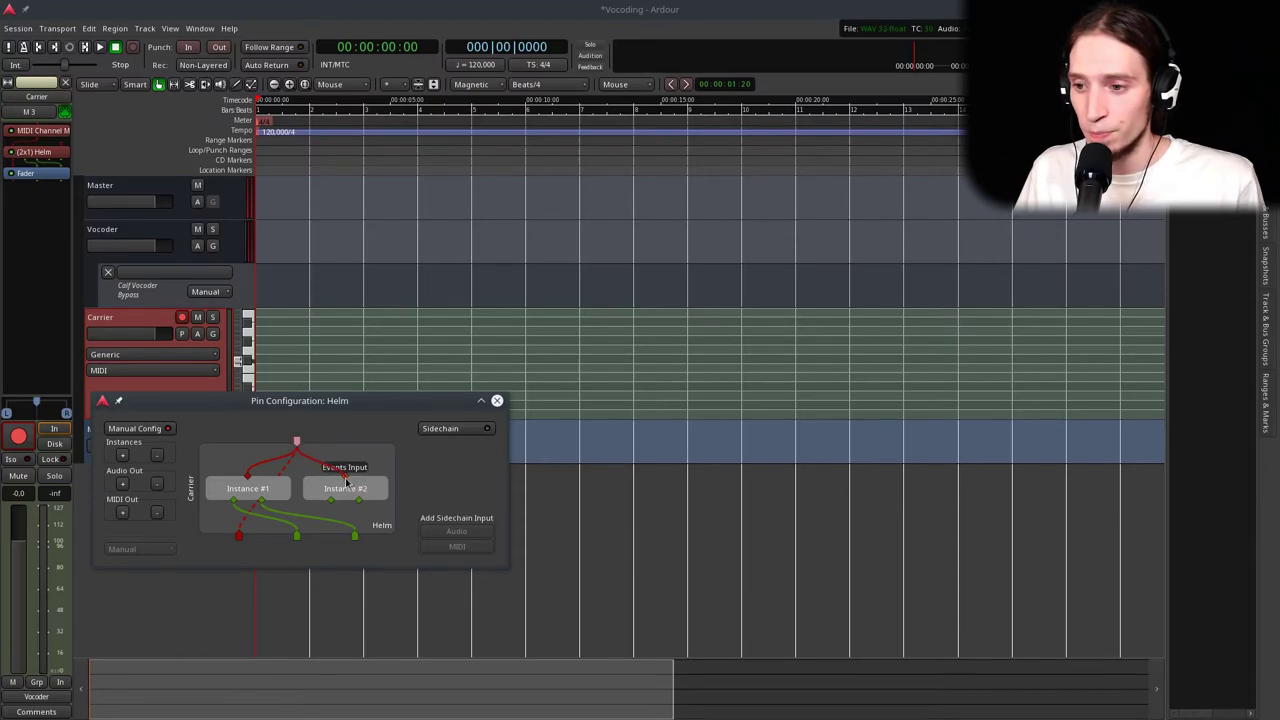
pyautogui.click(355, 538)
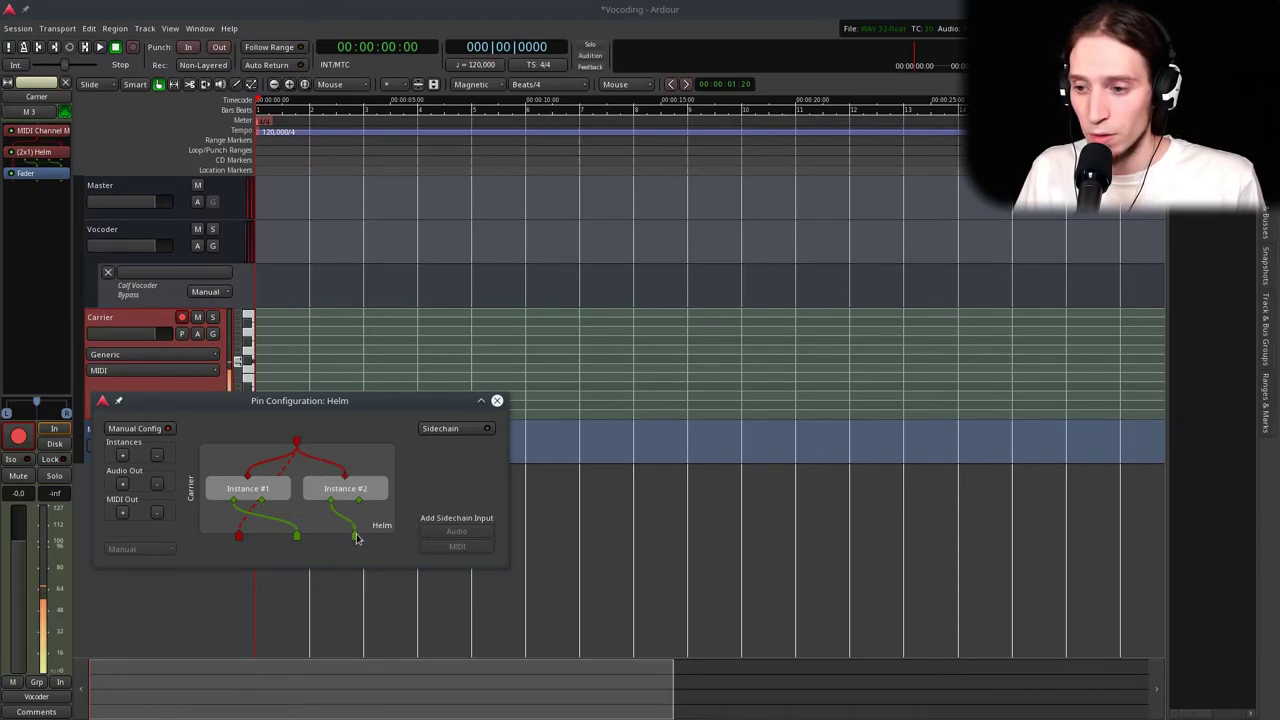
pyautogui.click(497, 400)
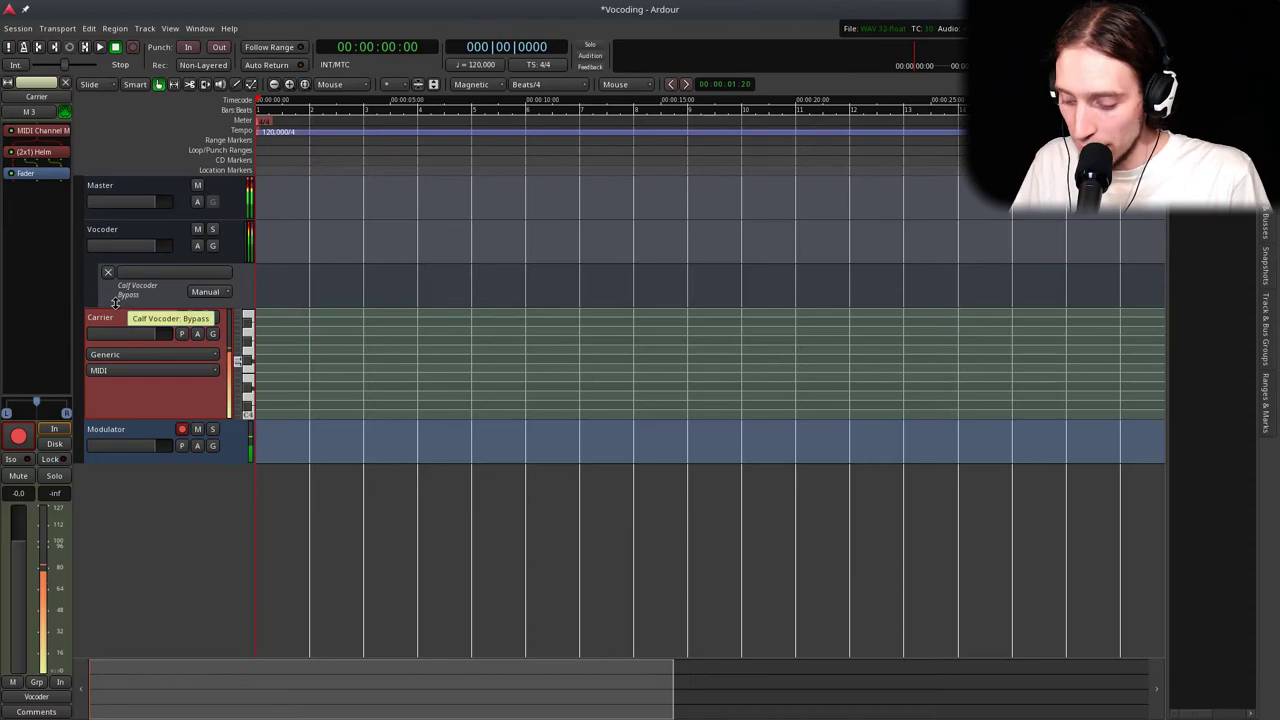
# Insert the GxZita_rev1-Stereo reverb after the compressor on the Vocoder bus
pyautogui.click(150, 240)
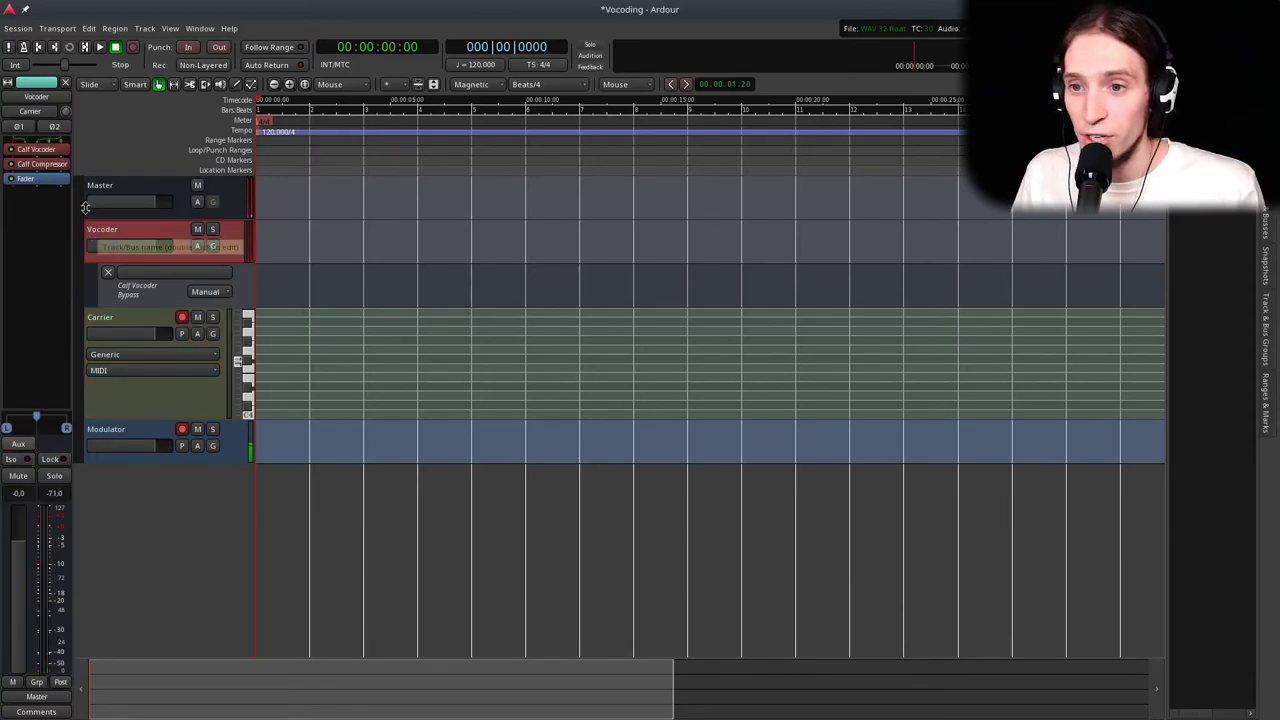
pyautogui.rightClick(34, 177)
pyautogui.moveTo(208, 190)
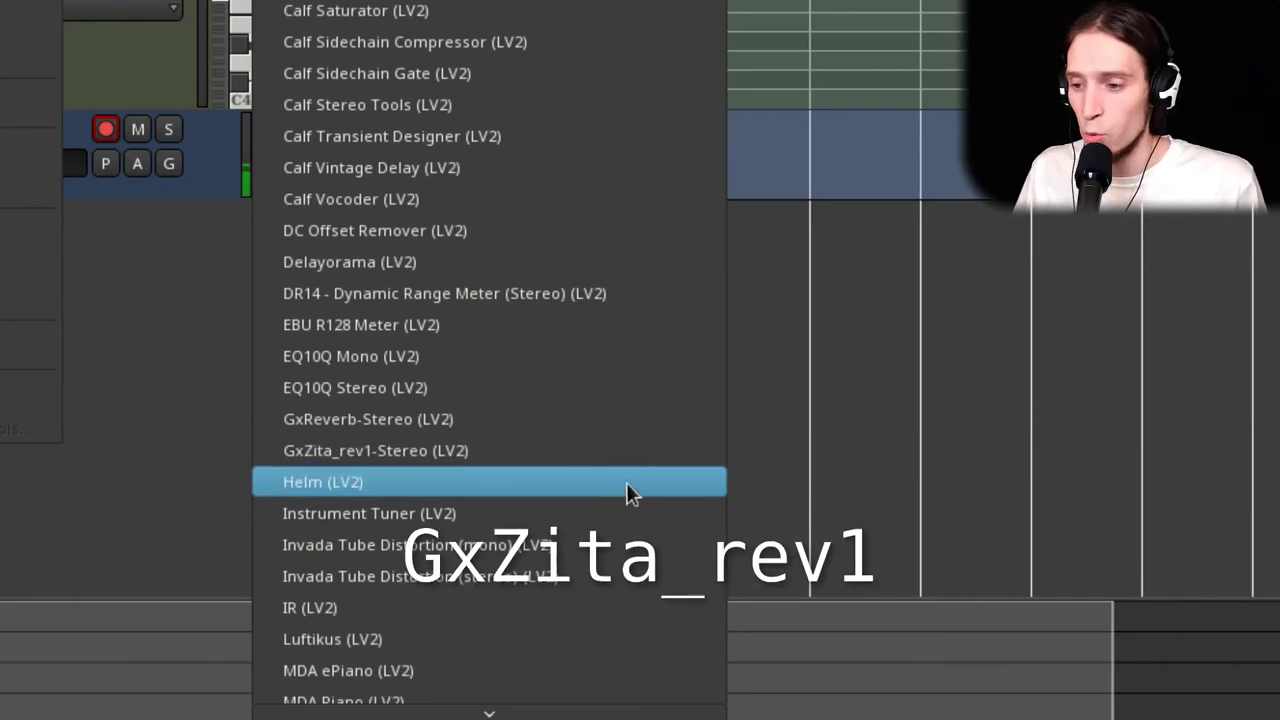
pyautogui.click(528, 455)
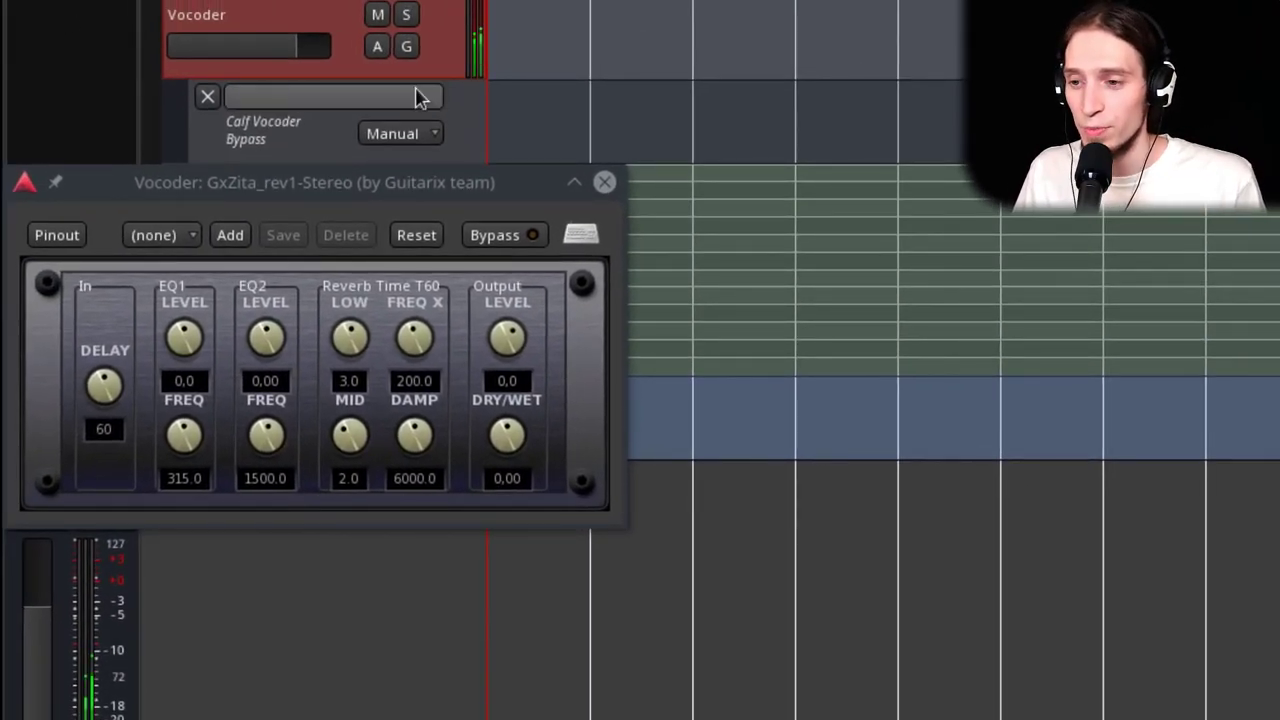
# Lengthen the reverb's low decay time, set the mid decay time to 5.2, and set the damping to 10549
pyautogui.moveTo(366, 345)
pyautogui.mouseDown()
pyautogui.moveTo(358, 287)
pyautogui.moveTo(372, 338)
pyautogui.mouseUp()
pyautogui.moveTo(361, 439); pyautogui.dragTo(415, 303)
pyautogui.moveTo(417, 440); pyautogui.dragTo(423, 371)
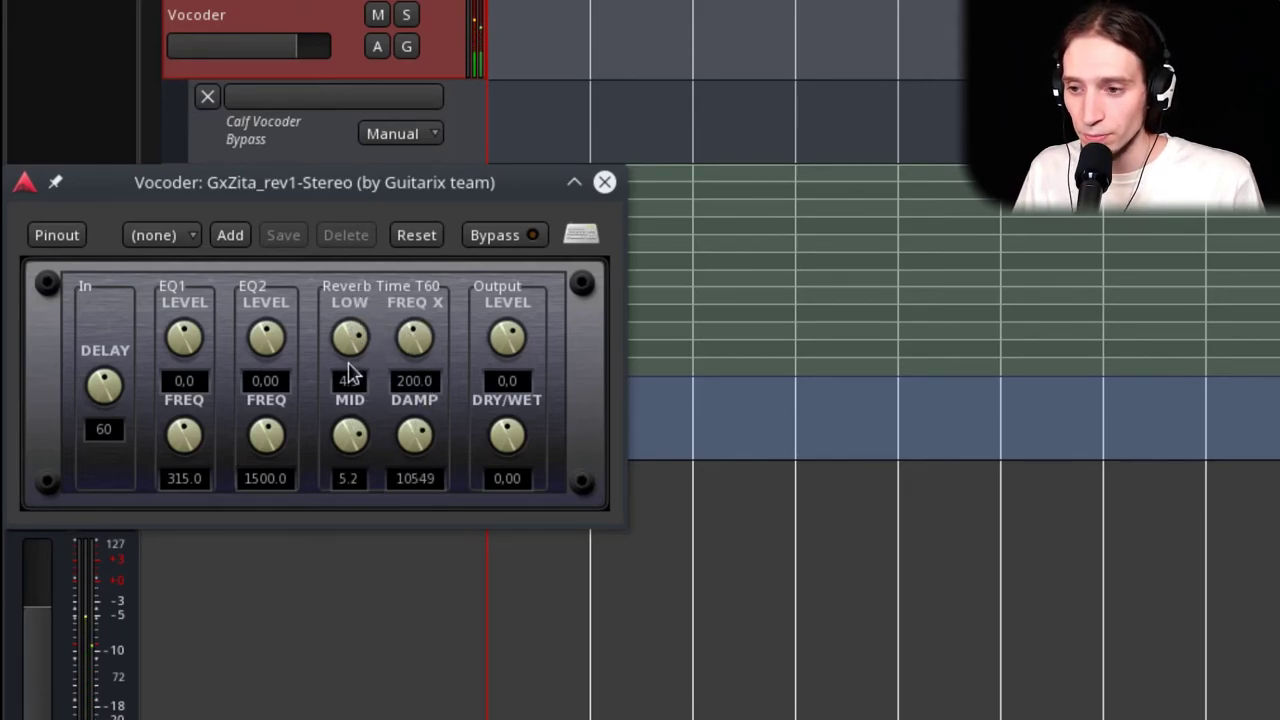
# Set the reverb's dry/wet mix to -0.40 and its crossover frequency to 1000
pyautogui.moveTo(480, 480); pyautogui.dragTo(508, 531)
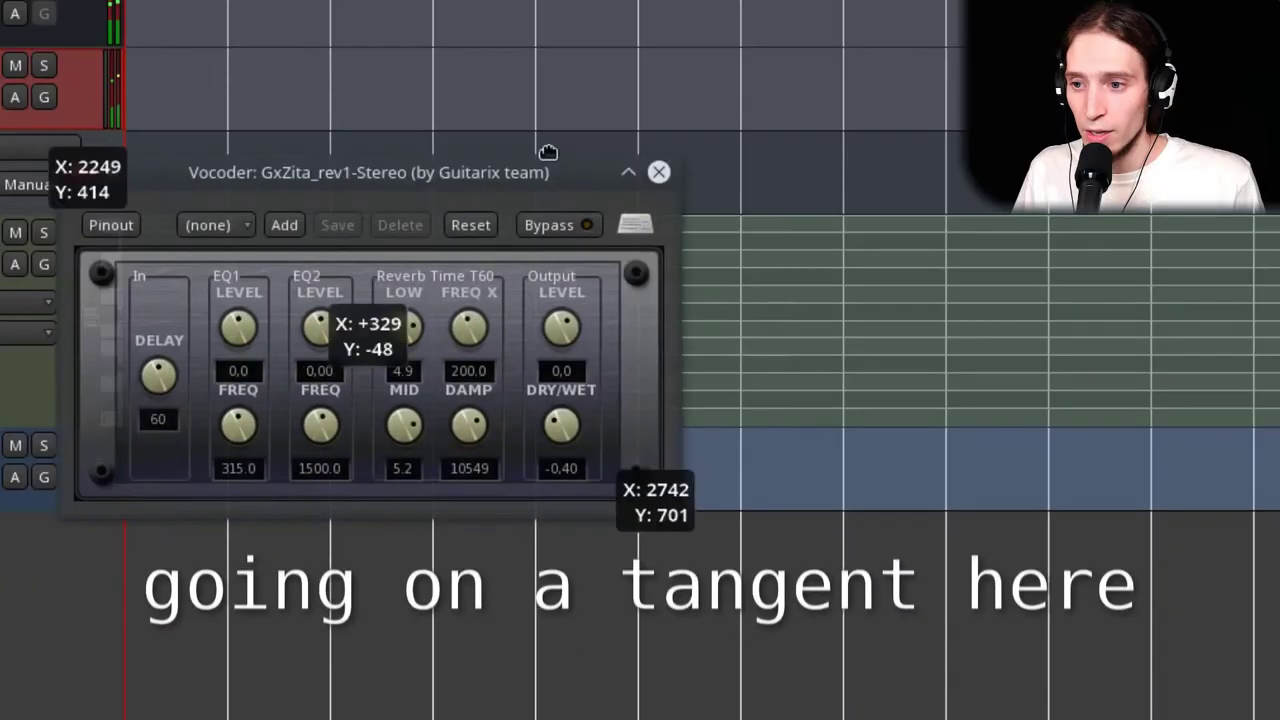
pyautogui.moveTo(466, 174); pyautogui.dragTo(566, 151)
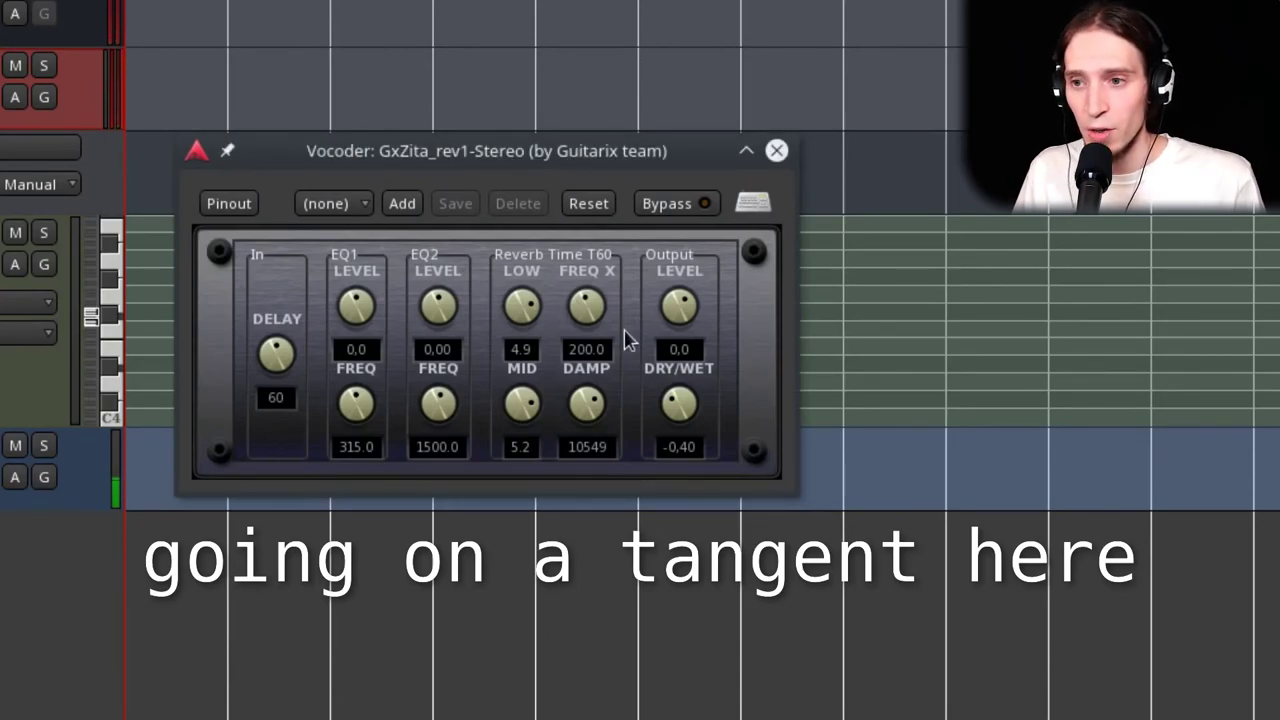
pyautogui.moveTo(583, 281); pyautogui.dragTo(600, 250)
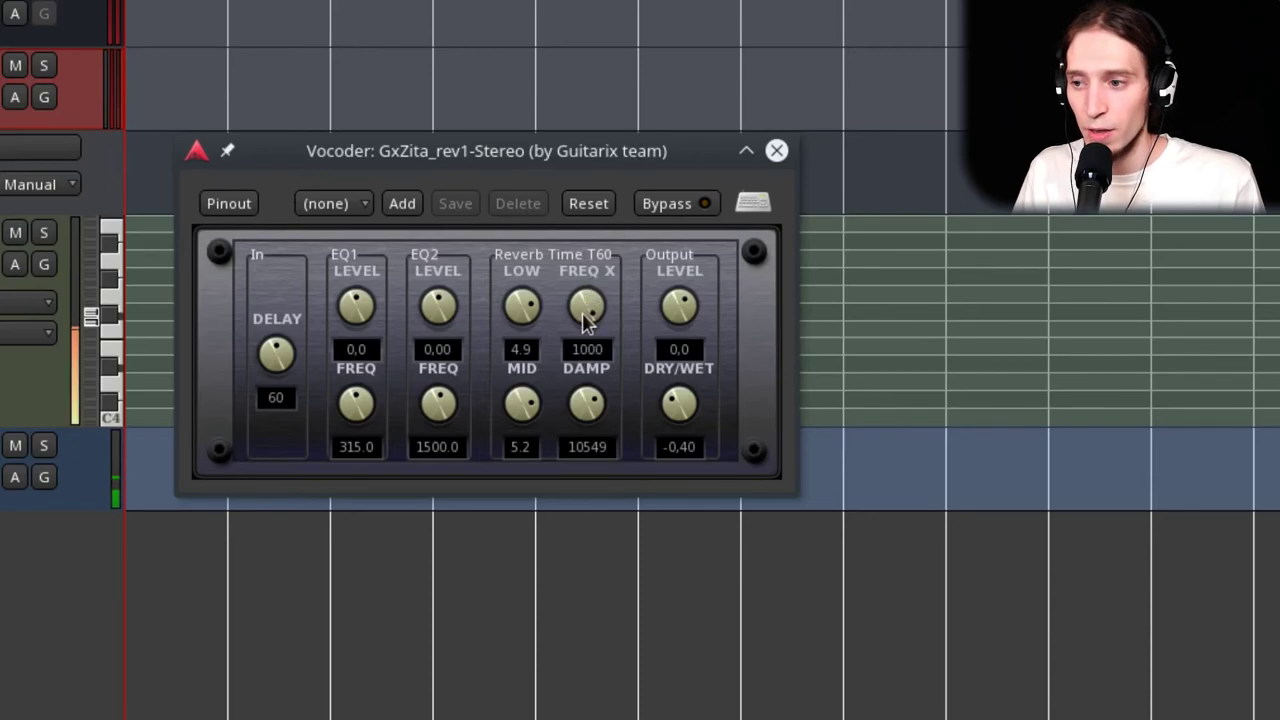
# Try a low decay time of 4.2 and a mid decay time of 4.9 while sweeping the damping between 1500 and 23520
pyautogui.moveTo(516, 322); pyautogui.dragTo(541, 344)
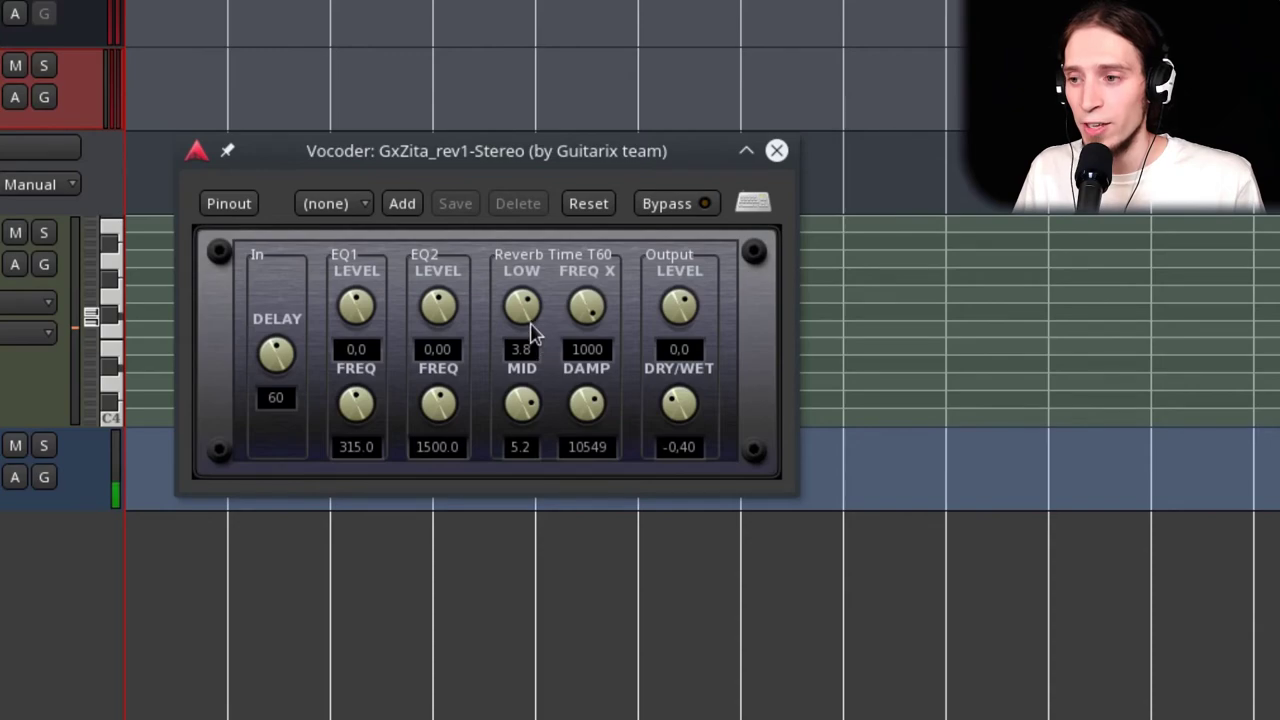
pyautogui.moveTo(530, 324); pyautogui.dragTo(533, 310)
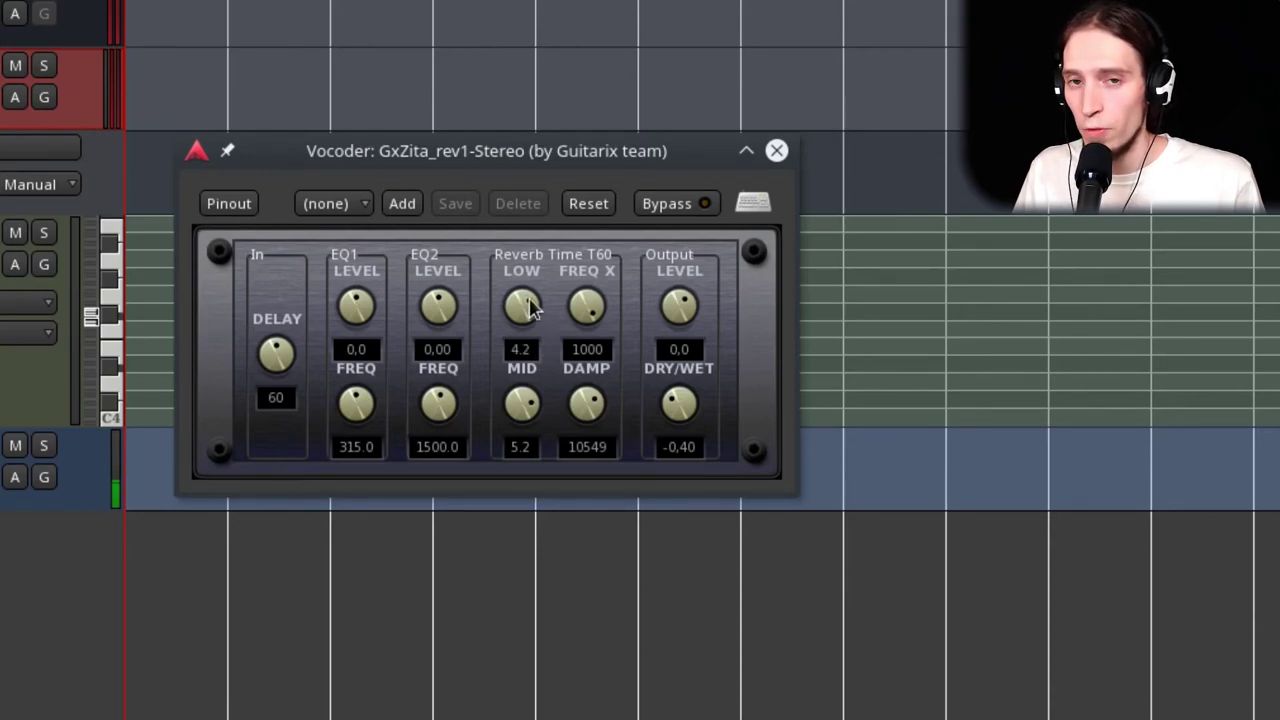
pyautogui.moveTo(526, 402); pyautogui.dragTo(590, 435)
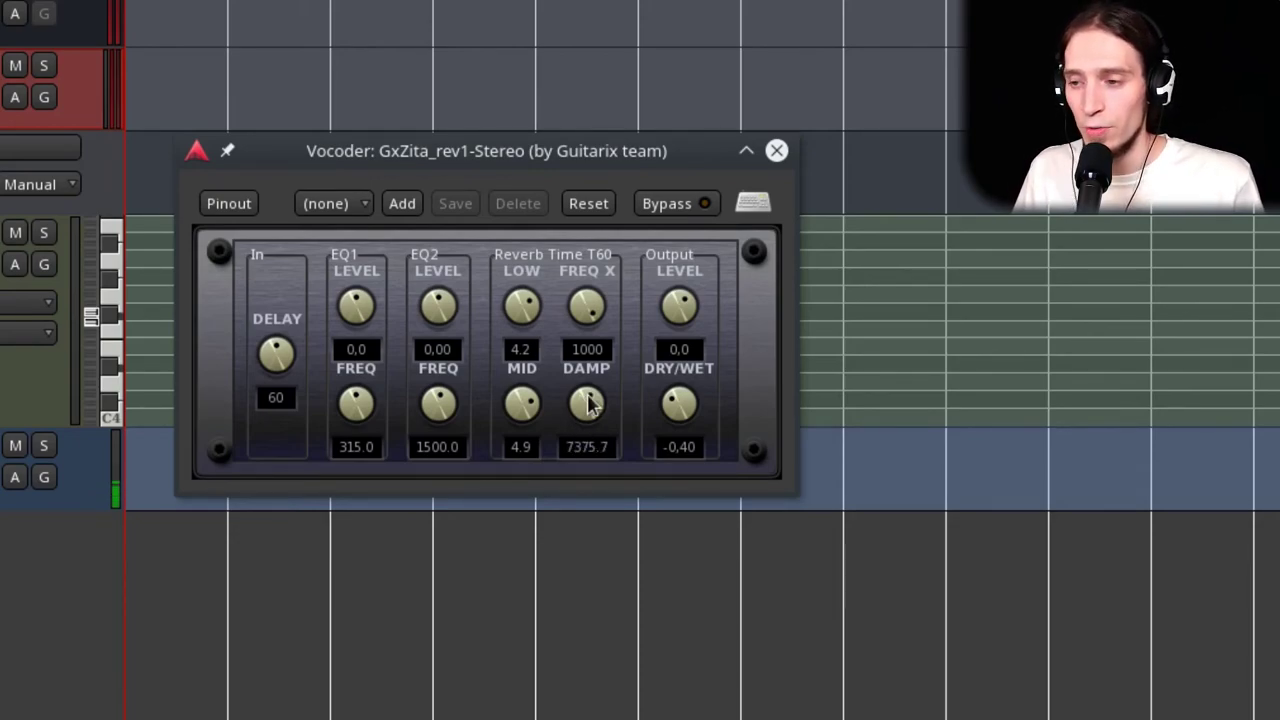
pyautogui.moveTo(590, 403); pyautogui.dragTo(595, 570)
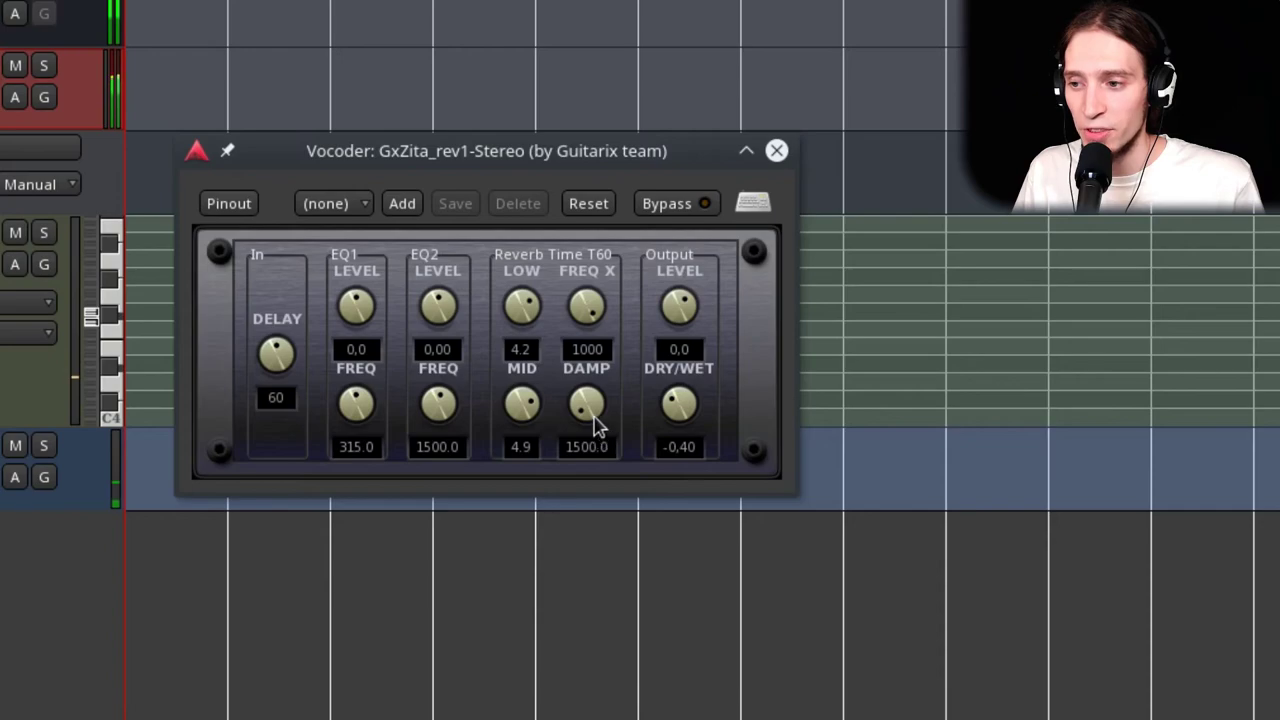
pyautogui.moveTo(592, 422); pyautogui.dragTo(592, 340)
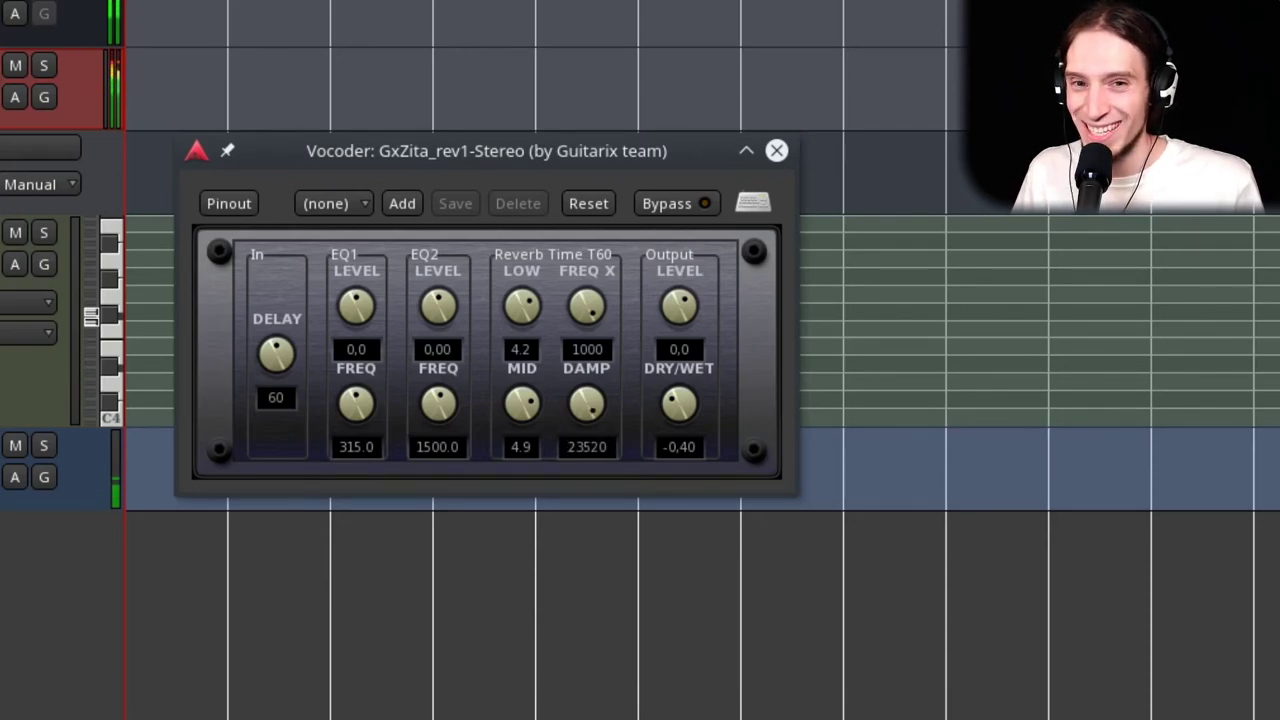
# Set the reverb's low decay time to 8.0, mid decay time to 1.0, and damping to 23520, and close its window
pyautogui.moveTo(608, 405); pyautogui.dragTo(600, 665)
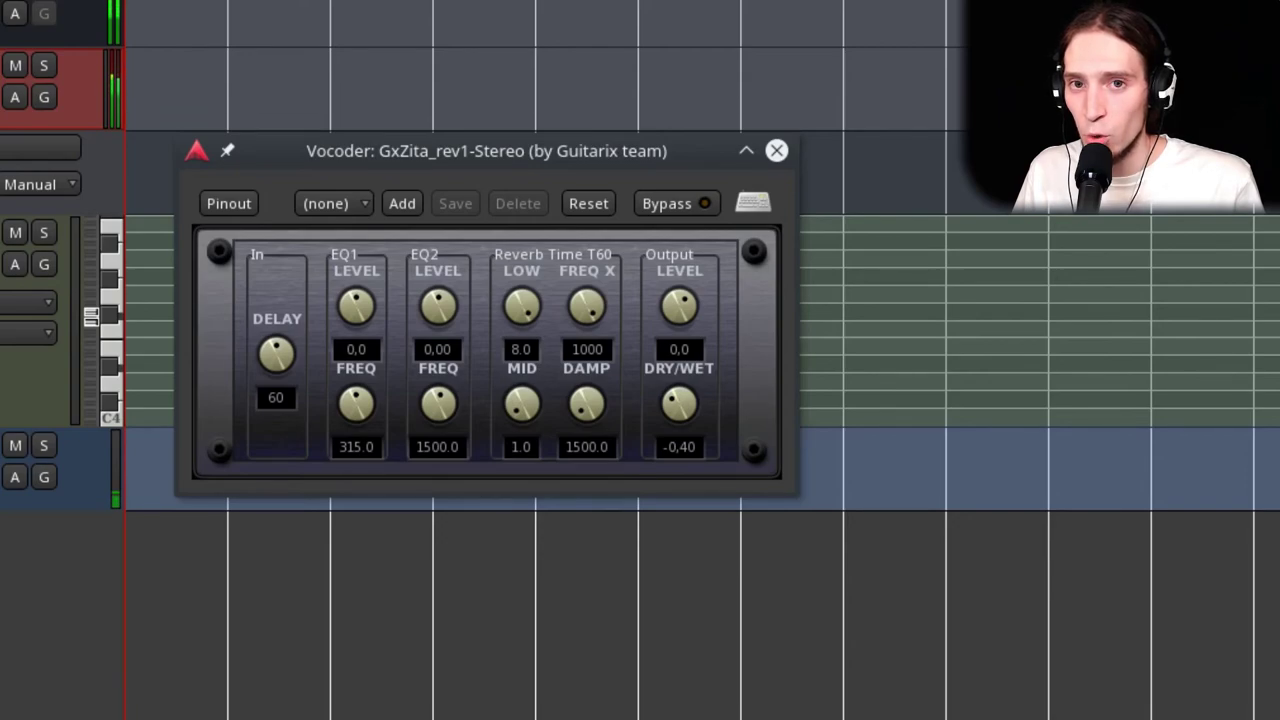
pyautogui.moveTo(586, 403); pyautogui.dragTo(586, 370)
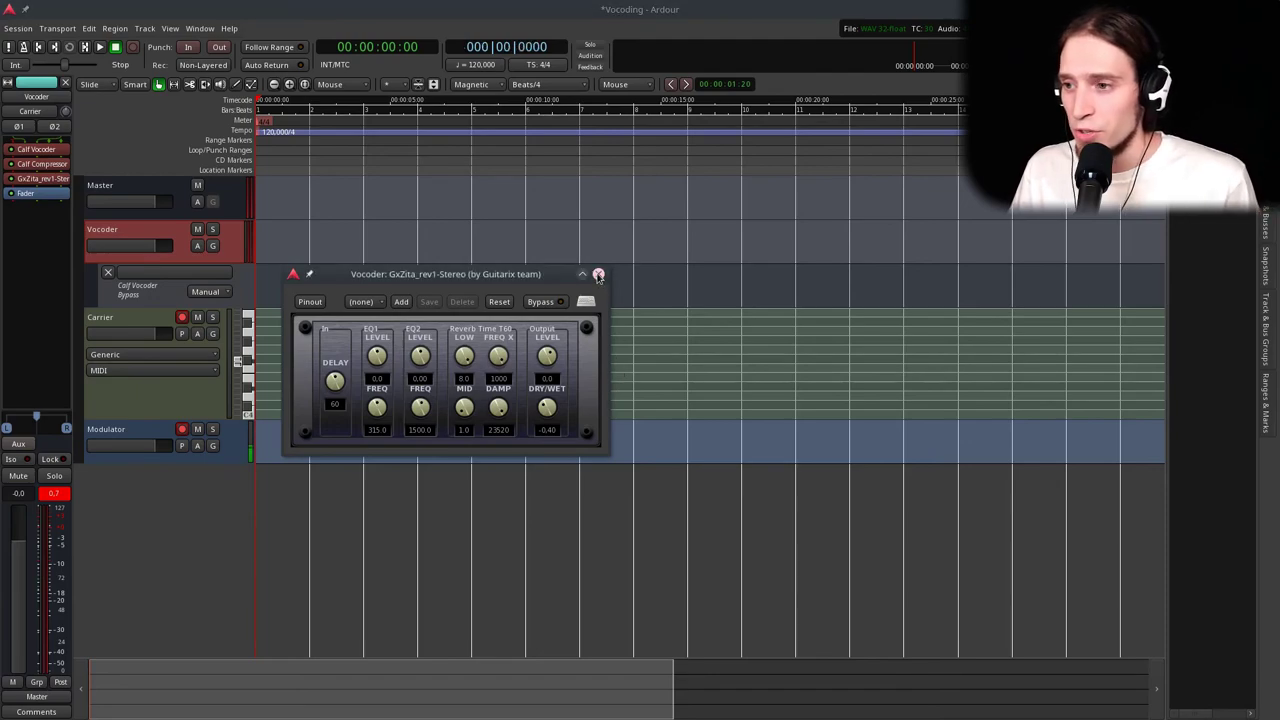
pyautogui.click(598, 274)
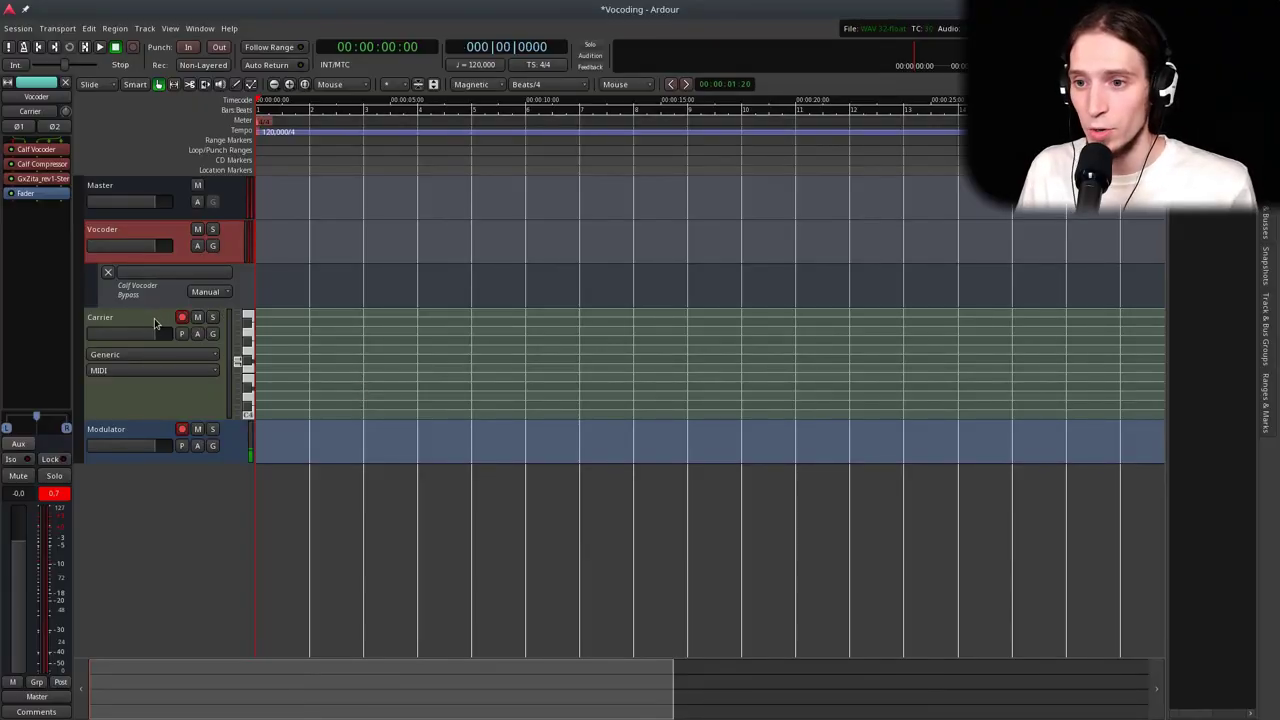
# Select the Carrier track and open its Helm synth
pyautogui.click(155, 322)
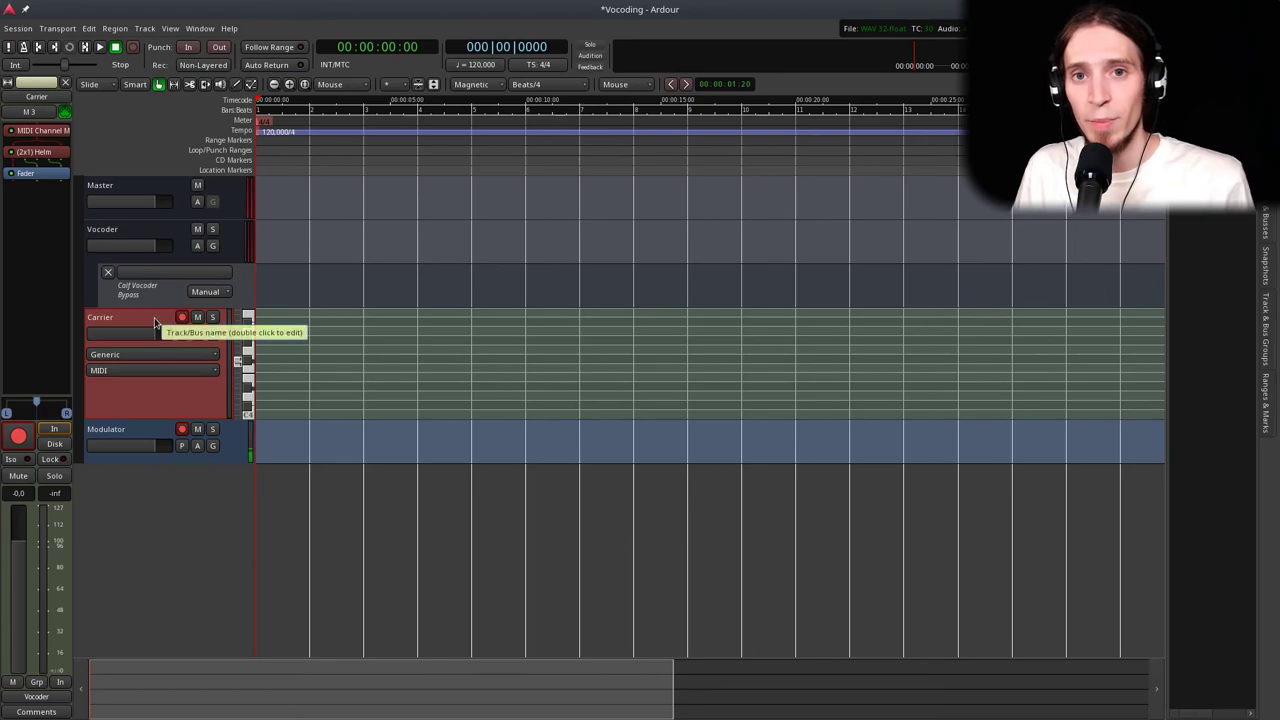
pyautogui.doubleClick(44, 153)
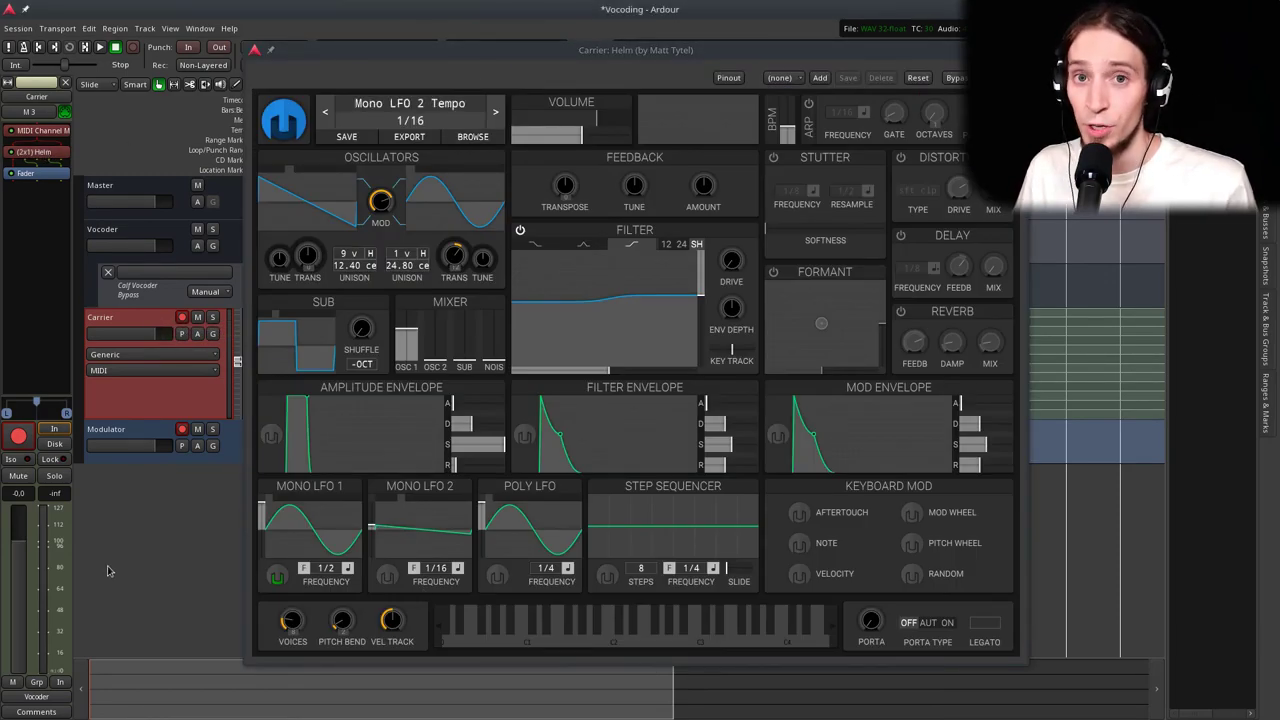